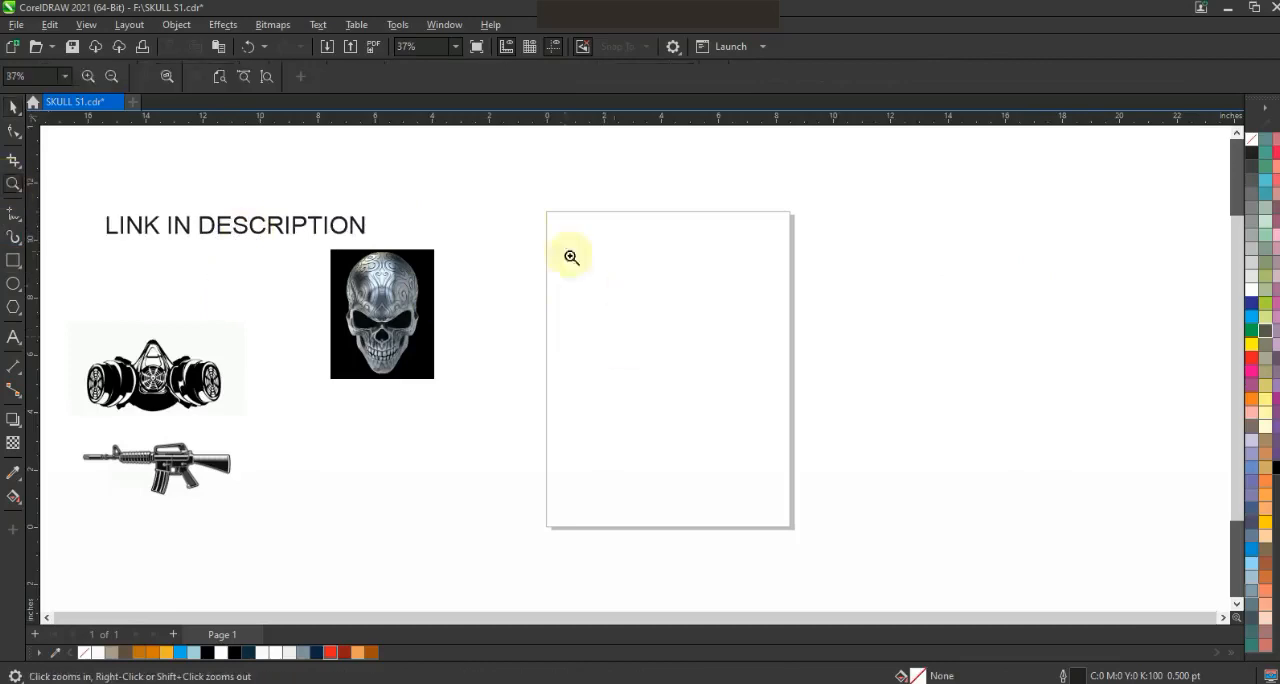
- Draw an ellipse about 6.6 in wide and 7.7 in tall on the page
{"action": "left_click_drag", "start_coordinate": [855, 533], "coordinate": [855, 533]}
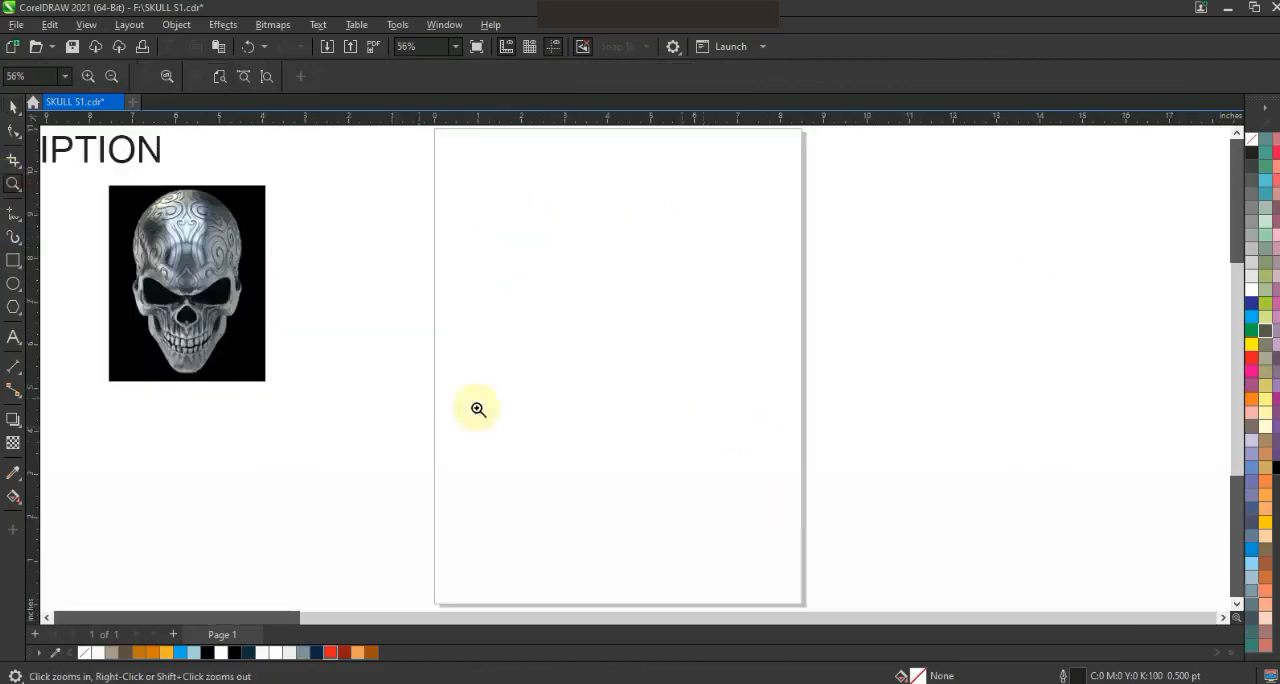
{"action": "left_click", "coordinate": [13, 284]}
{"action": "left_click_drag", "start_coordinate": [492, 202], "coordinate": [628, 490]}
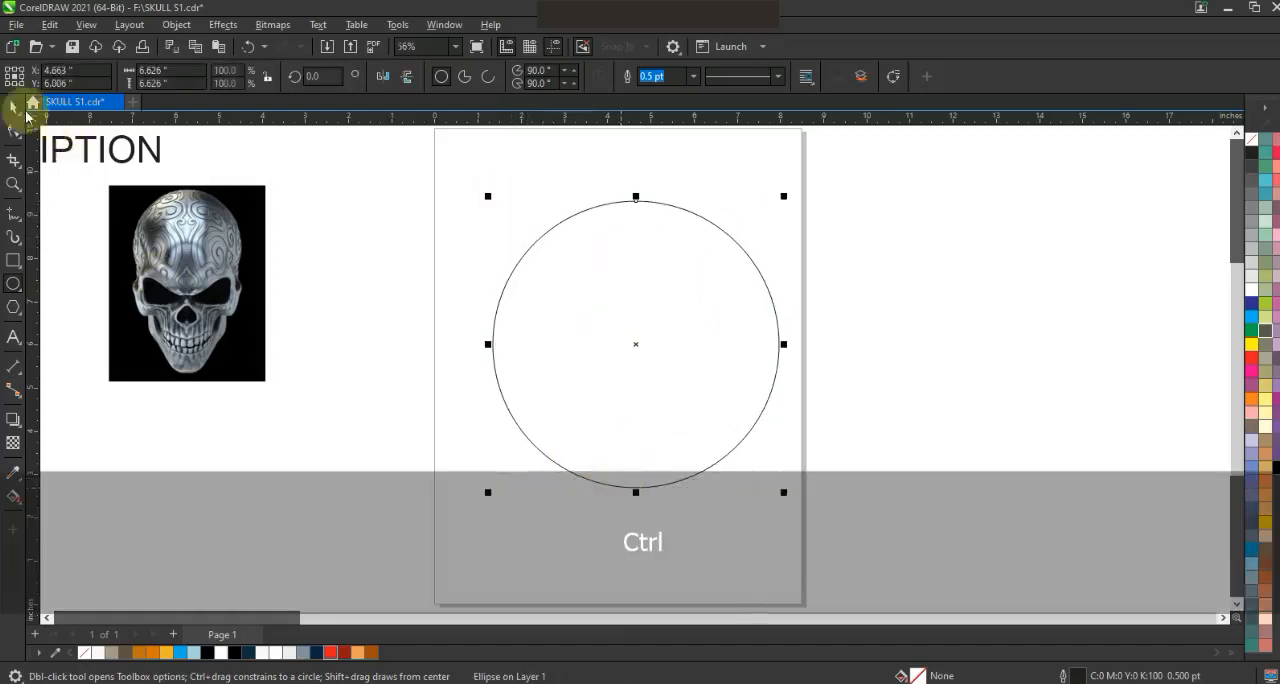
{"action": "left_click_drag", "start_coordinate": [642, 195], "coordinate": [642, 177]}
{"action": "left_click_drag", "start_coordinate": [648, 257], "coordinate": [627, 249]}
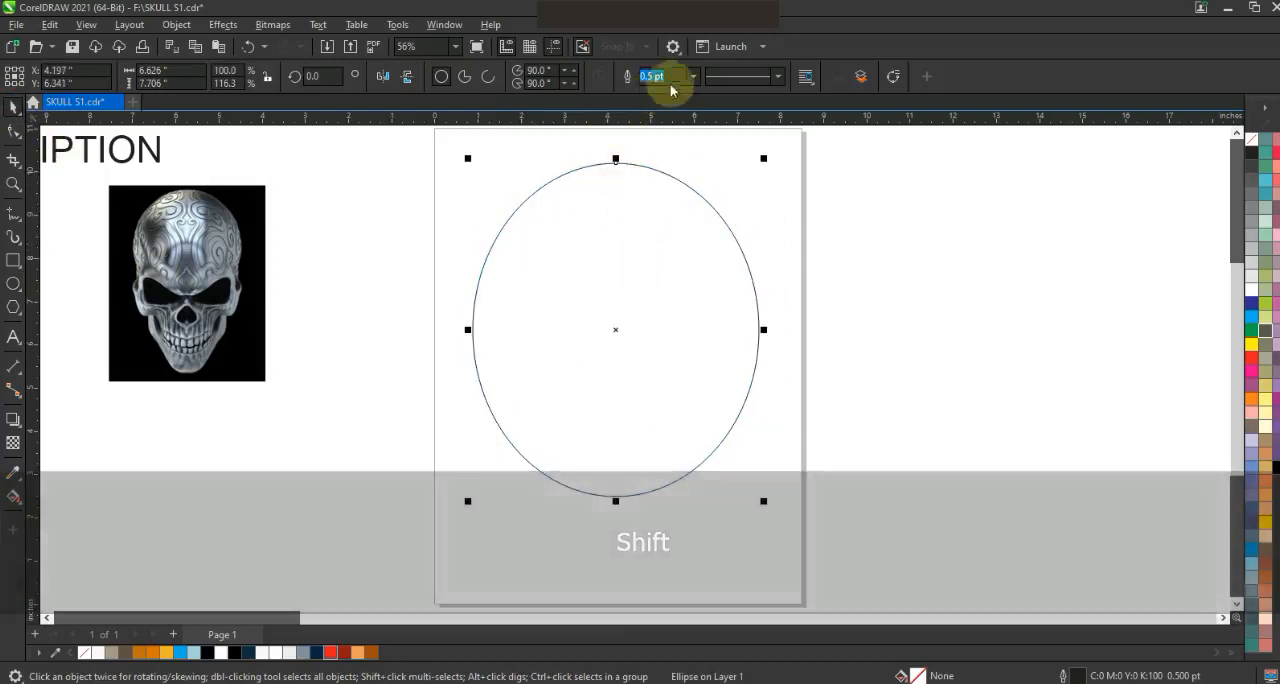
- Set the ellipse's outline width to 3.0 pt and narrow it symmetrically to about 6.2 in wide
{"action": "left_click", "coordinate": [693, 76]}
{"action": "left_click", "coordinate": [674, 177]}
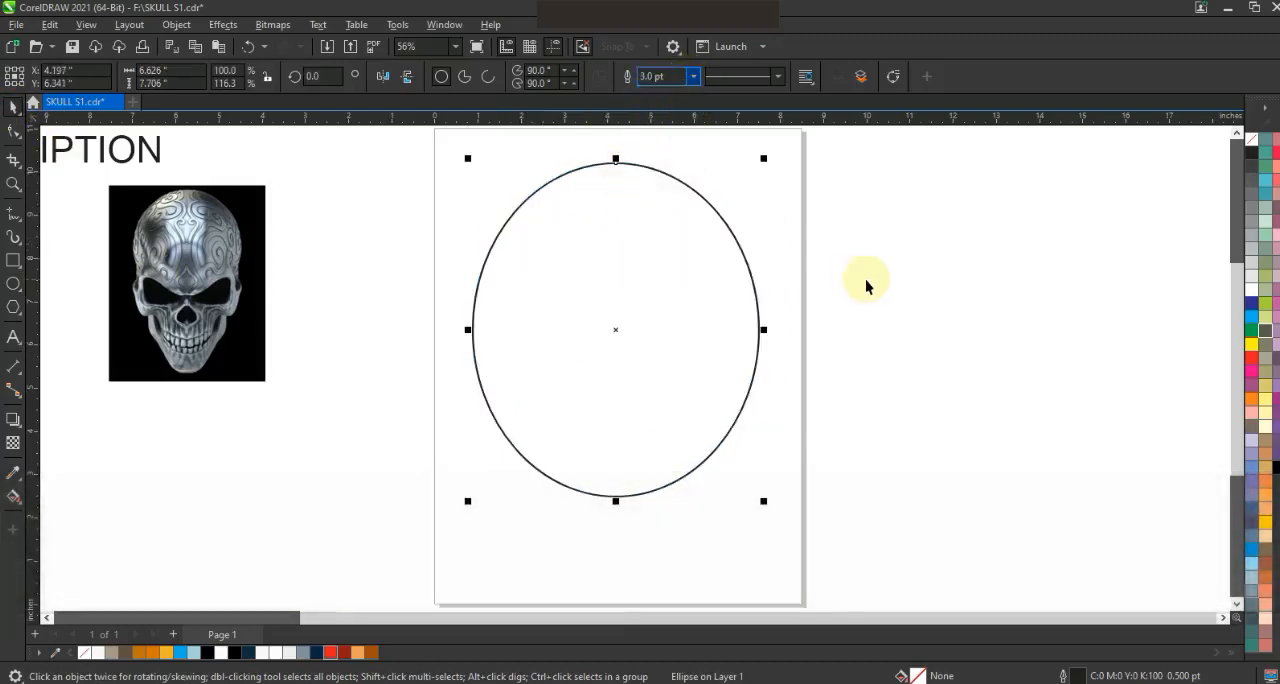
{"action": "left_click", "coordinate": [13, 184]}
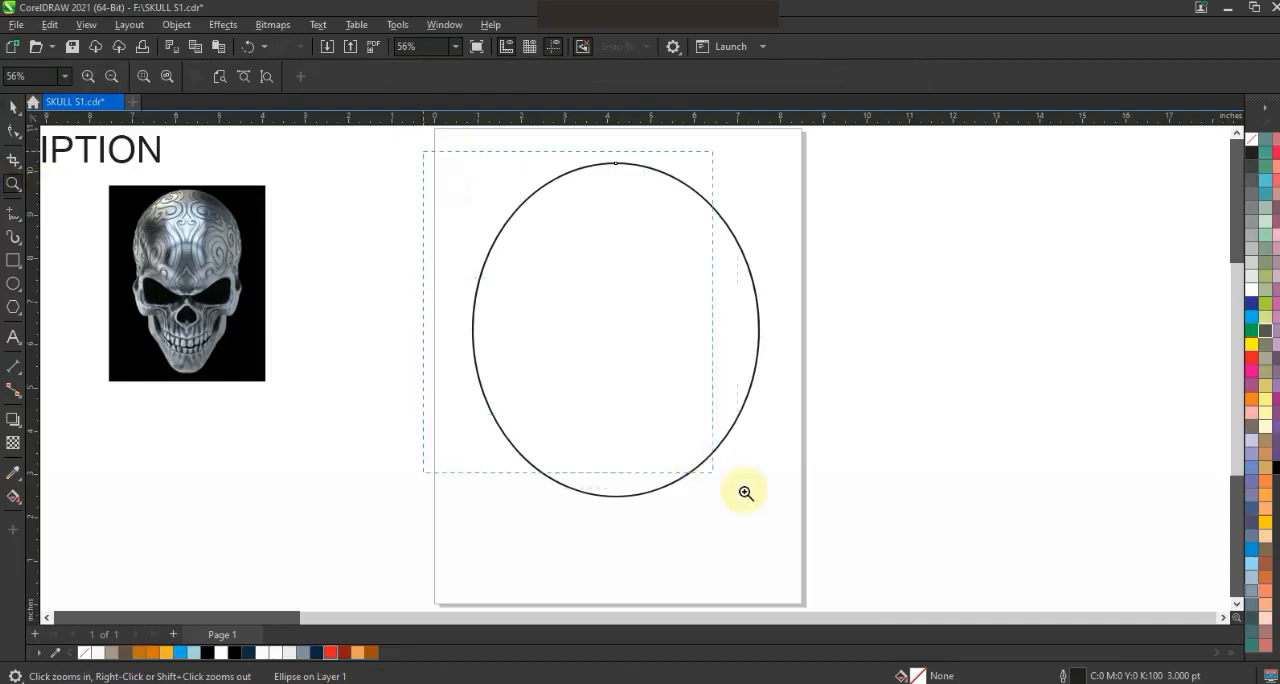
{"action": "left_click_drag", "start_coordinate": [802, 530], "coordinate": [802, 530]}
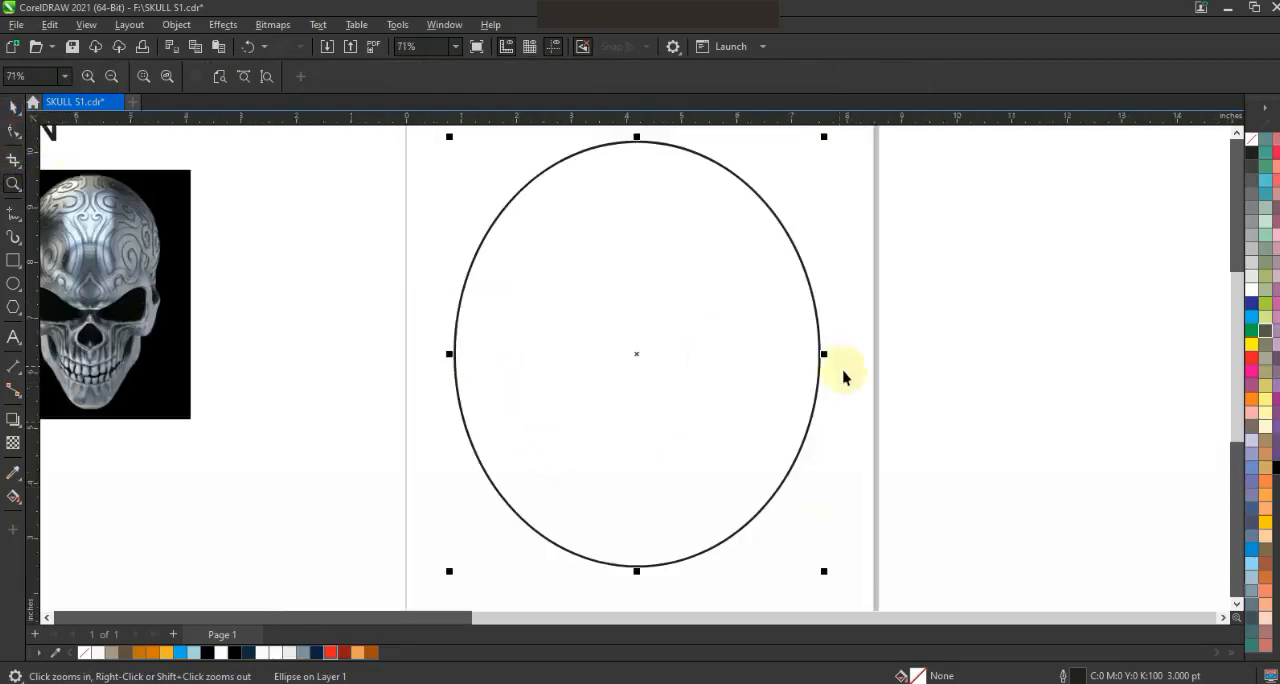
{"action": "key", "text": "space"}
{"action": "left_click_drag", "start_coordinate": [824, 355], "coordinate": [812, 354]}
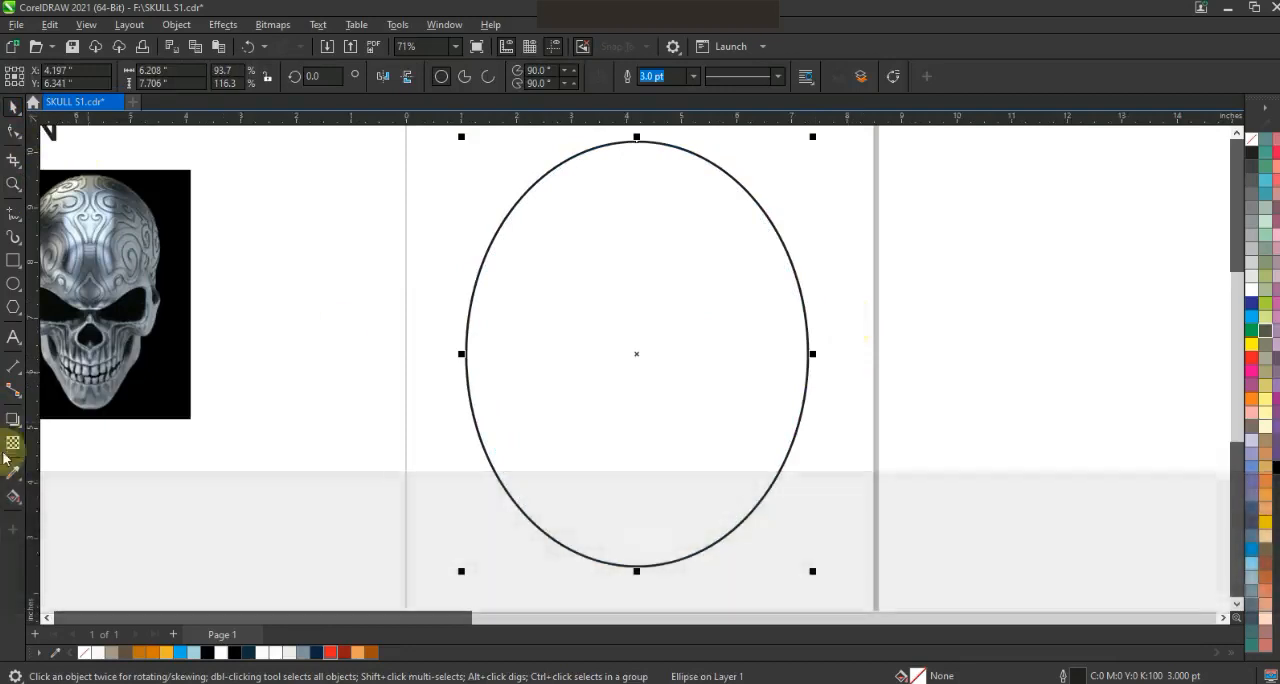
- Add a one-step inside contour to the ellipse with an offset of about 0.28 in
{"action": "left_click", "coordinate": [15, 423]}
{"action": "left_click", "coordinate": [60, 438]}
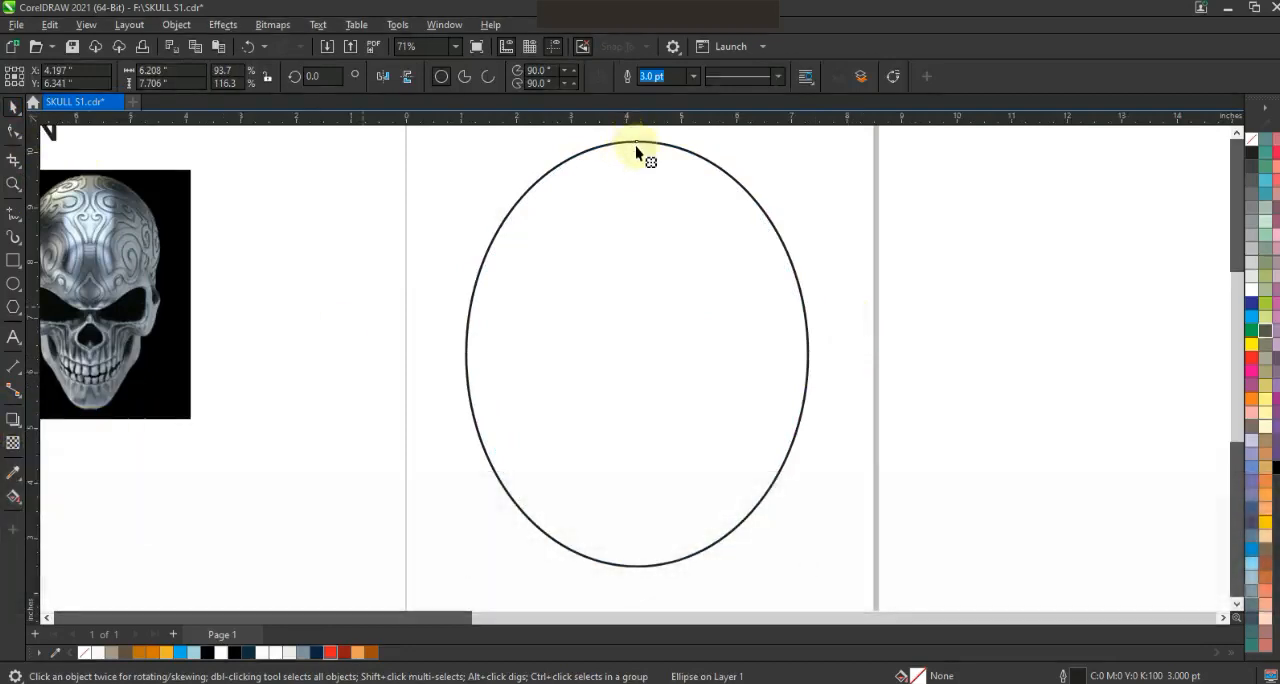
{"action": "left_click_drag", "start_coordinate": [636, 141], "coordinate": [630, 162]}
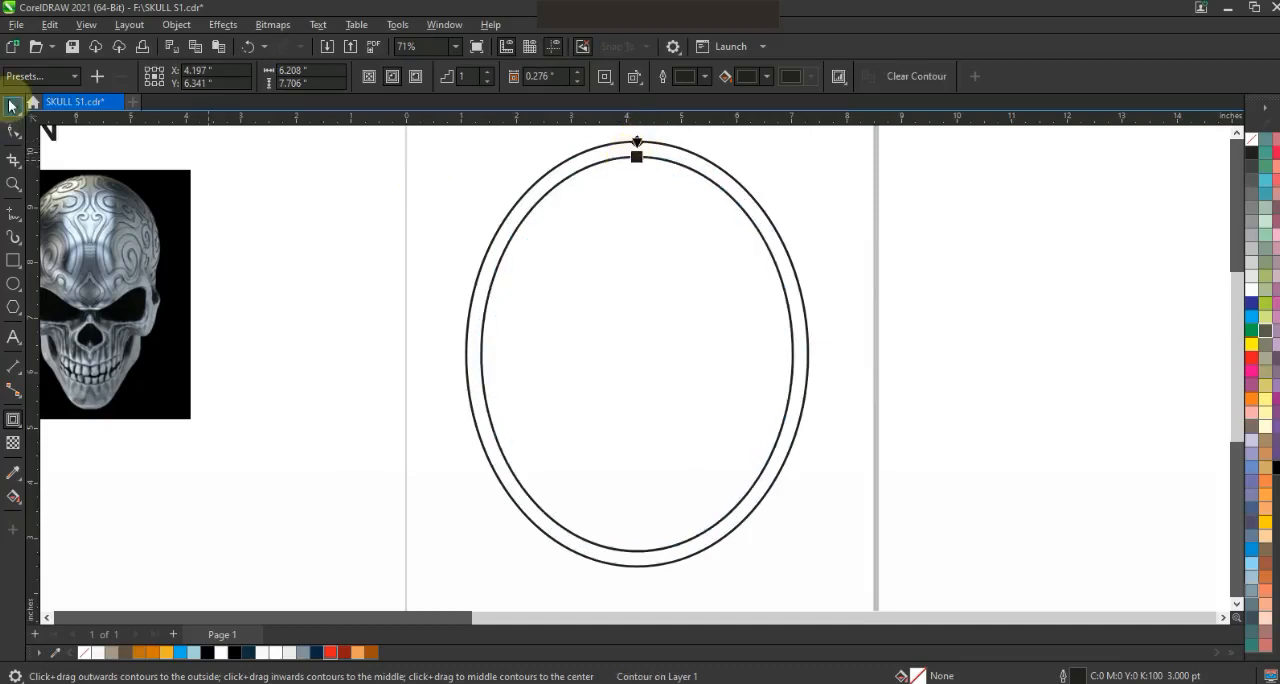
{"action": "left_click", "coordinate": [14, 108]}
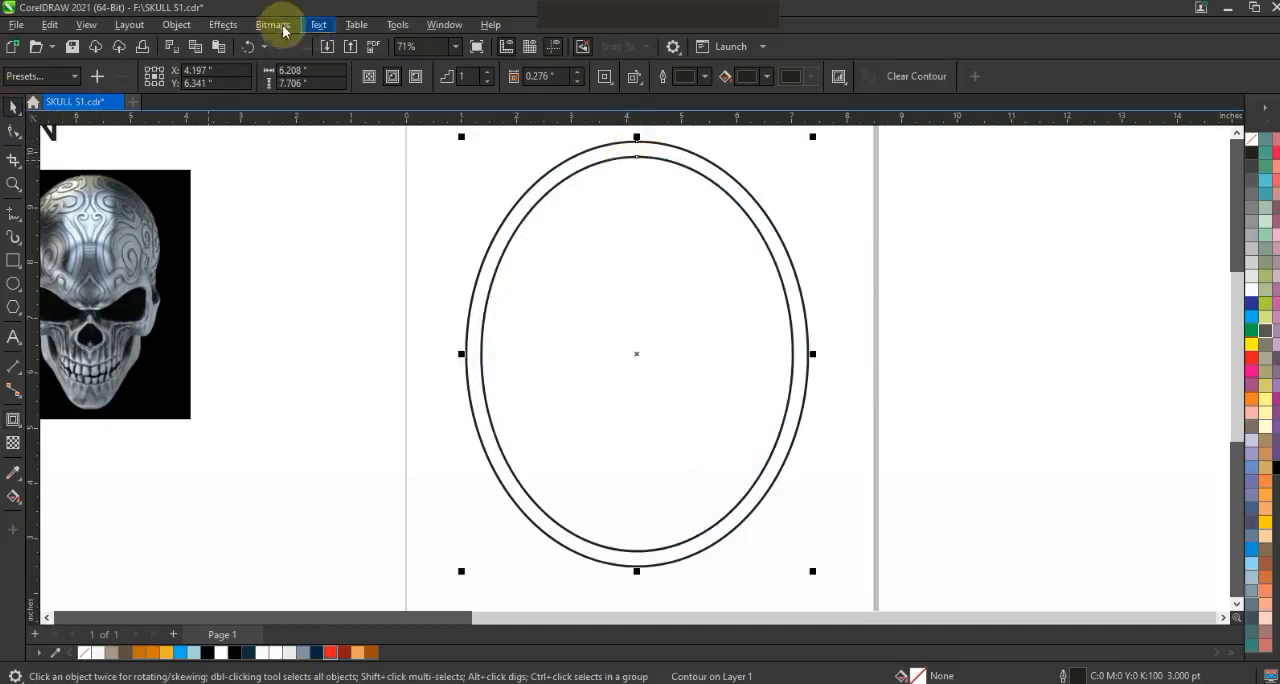
- Break the contour apart and combine the inner and outer ellipses into a single ring
{"action": "left_click", "coordinate": [224, 25]}
{"action": "mouse_move", "coordinate": [176, 25]}
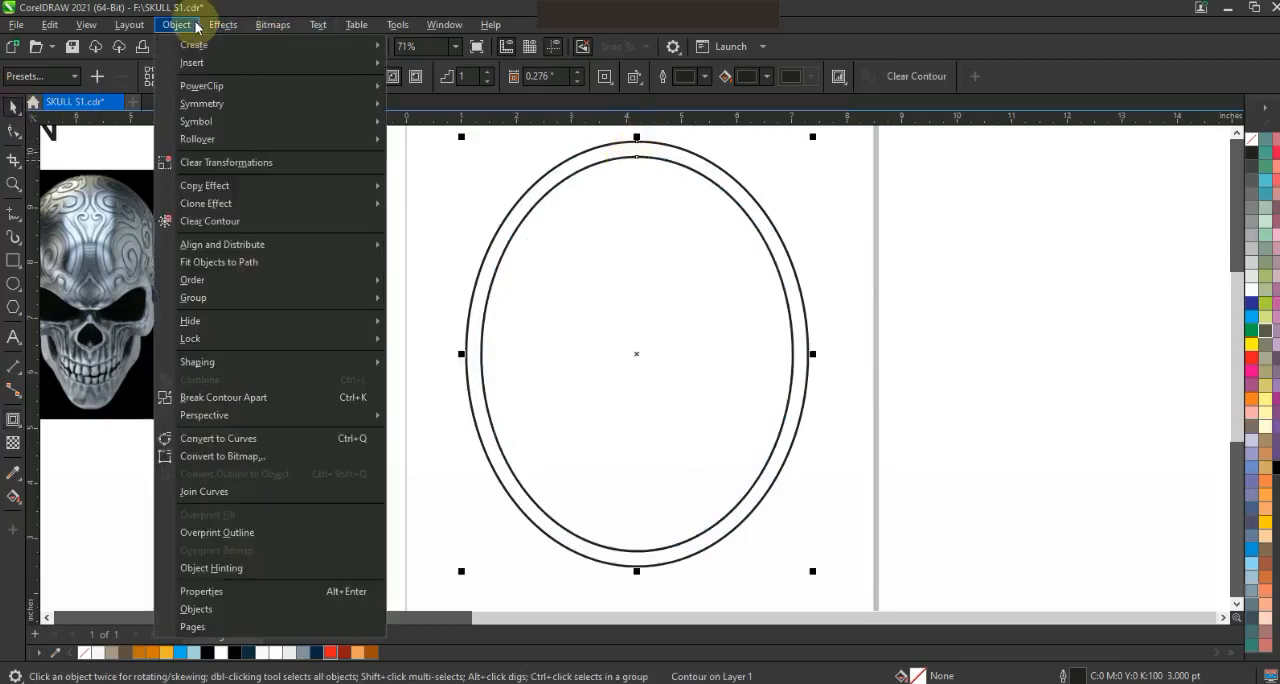
{"action": "left_click", "coordinate": [253, 397]}
{"action": "left_click", "coordinate": [823, 174]}
{"action": "left_click", "coordinate": [742, 202]}
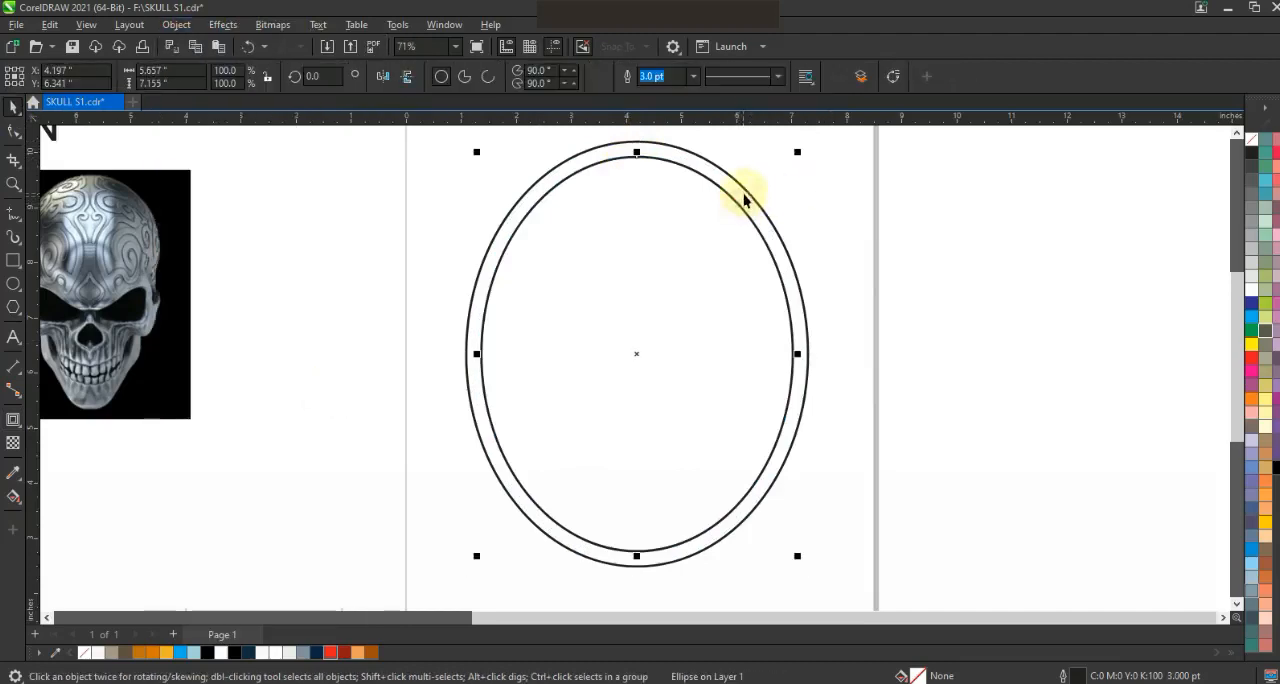
{"action": "left_click", "coordinate": [743, 189], "text": "shift"}
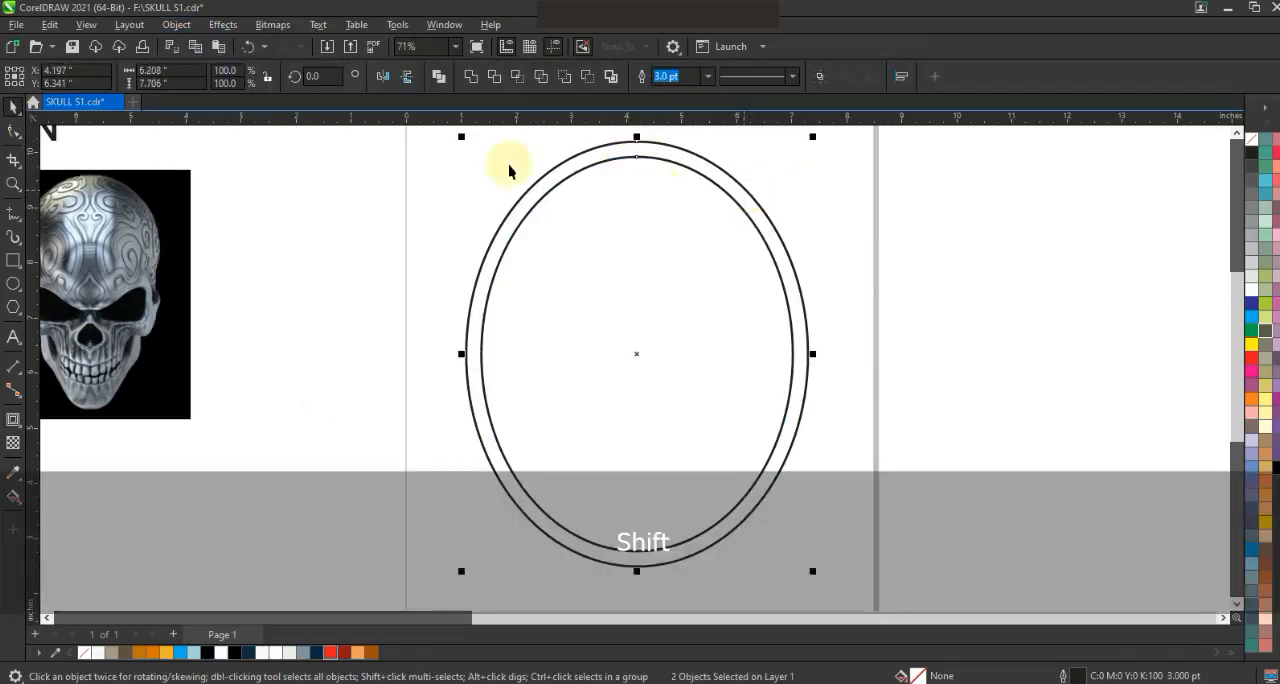
{"action": "left_click", "coordinate": [437, 79]}
- Duplicate the ring about 2.3 in to the right, overlapping the original, and place a third copy lower beyond the page's right edge
{"action": "left_click_drag", "start_coordinate": [797, 414], "coordinate": [912, 433]}
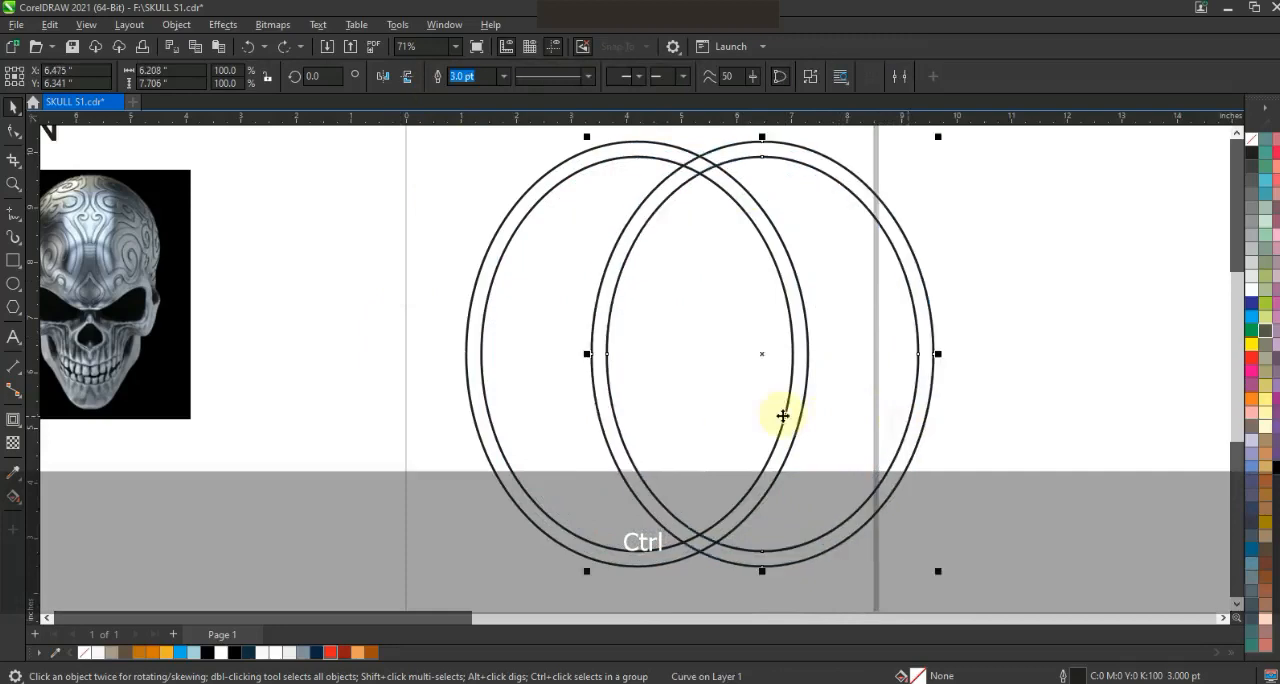
{"action": "left_click", "coordinate": [336, 364]}
{"action": "left_click", "coordinate": [843, 189]}
{"action": "left_click_drag", "start_coordinate": [1048, 260], "coordinate": [1147, 283]}
{"action": "right_click", "coordinate": [1147, 283]}
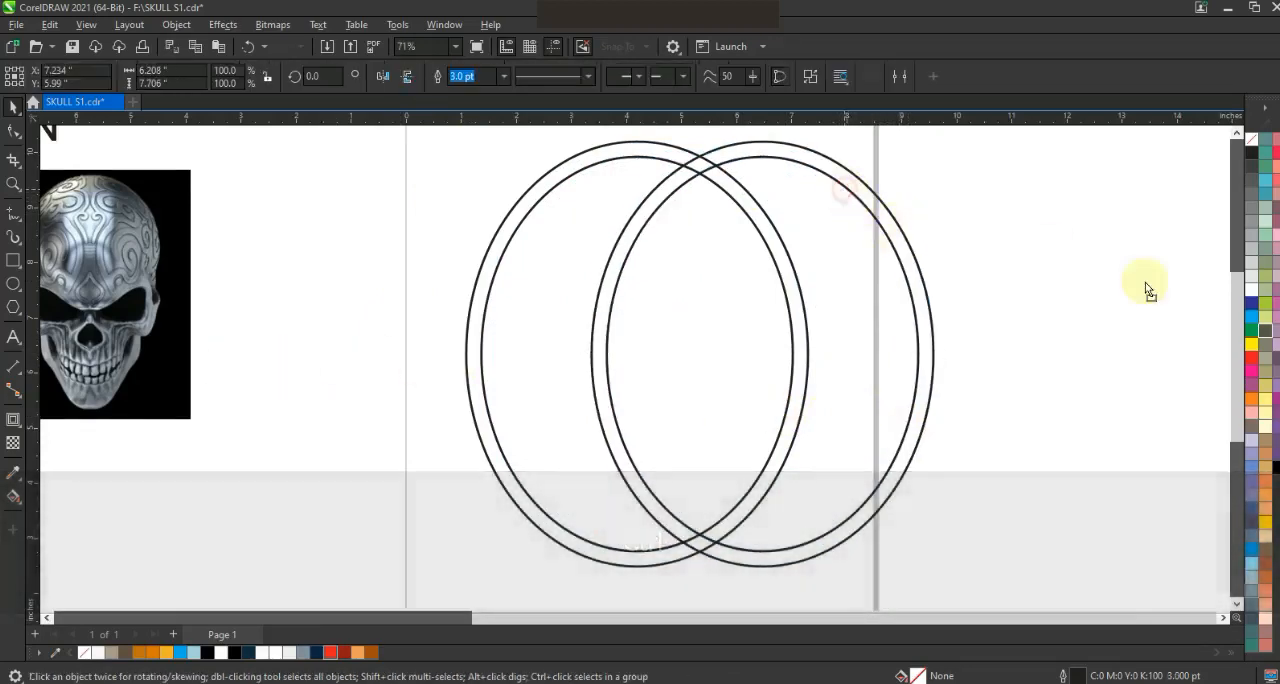
- Combine the two overlapping rings on the page into one object
{"action": "left_click", "coordinate": [583, 235]}
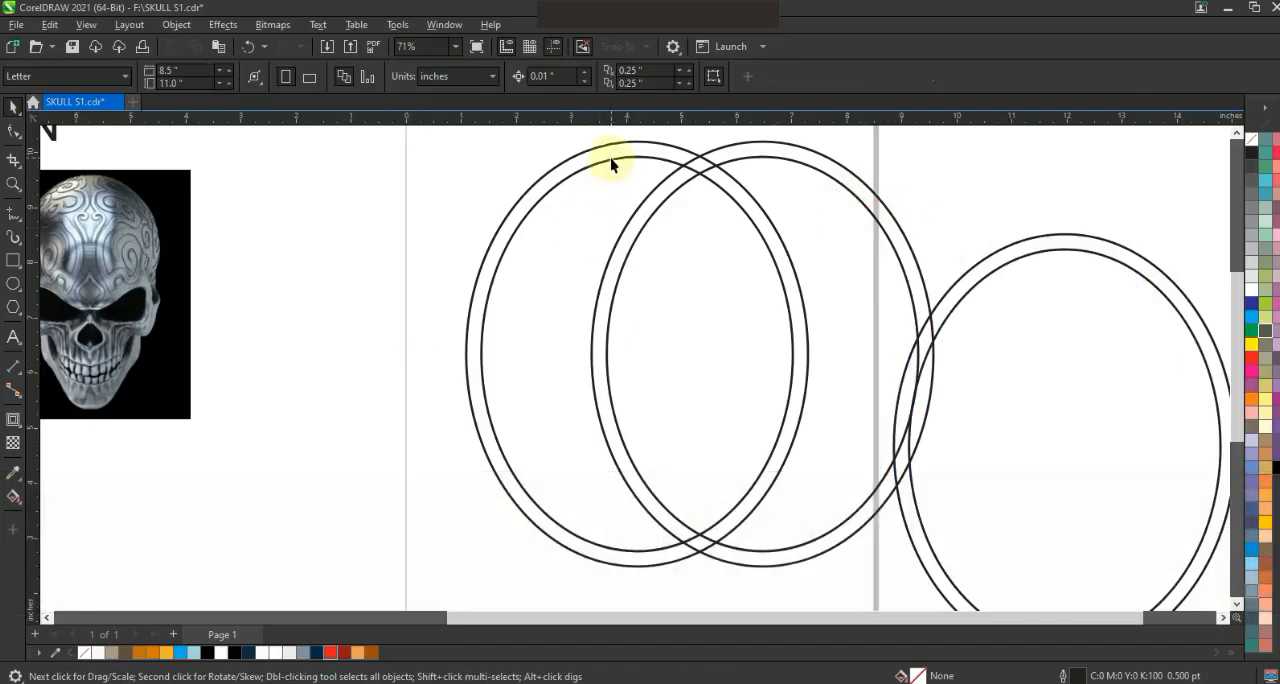
{"action": "key", "text": "shift"}
{"action": "left_click", "coordinate": [704, 163], "text": "shift"}
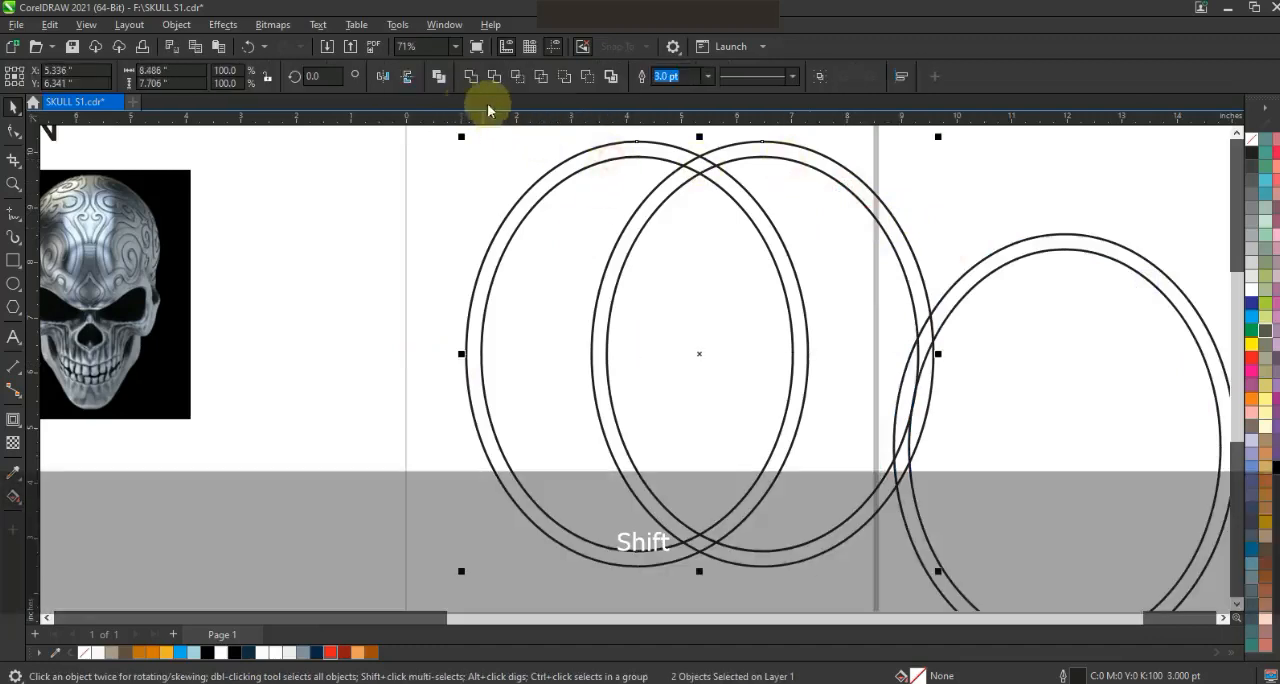
{"action": "left_click", "coordinate": [364, 215]}
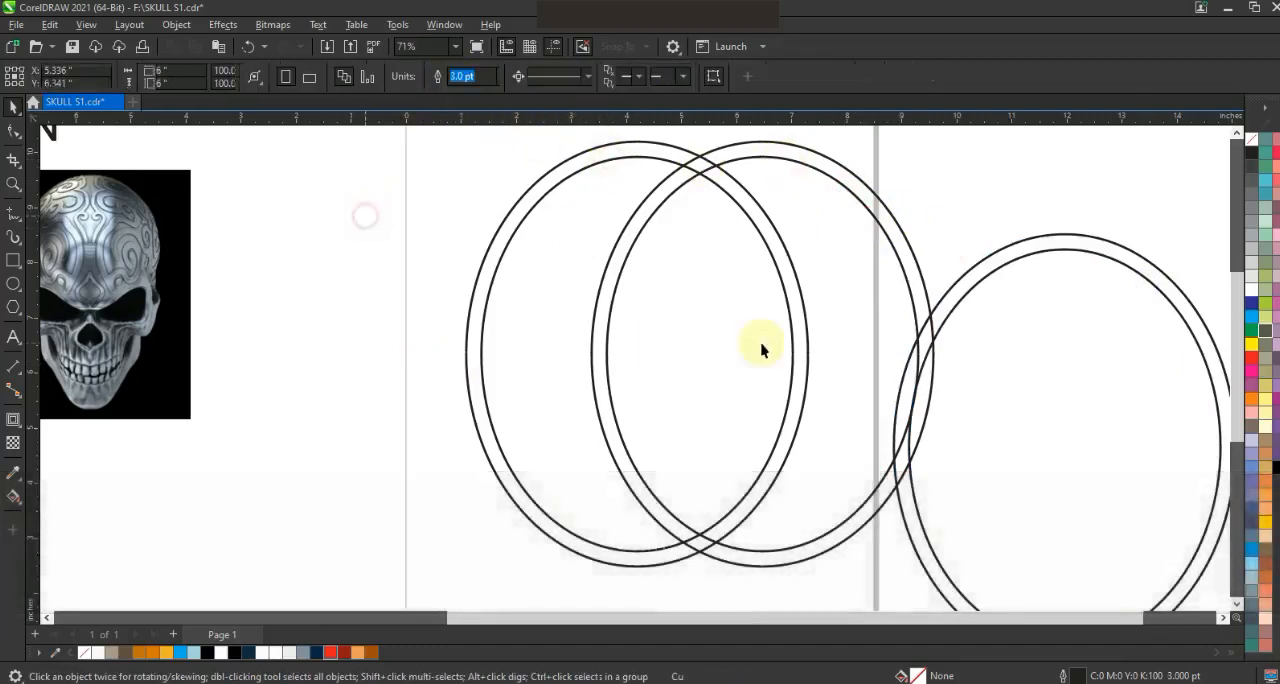
- Centre the third ring horizontally on the overlapping pair and move it straight down to about Y 3.4 in
{"action": "left_click", "coordinate": [960, 302]}
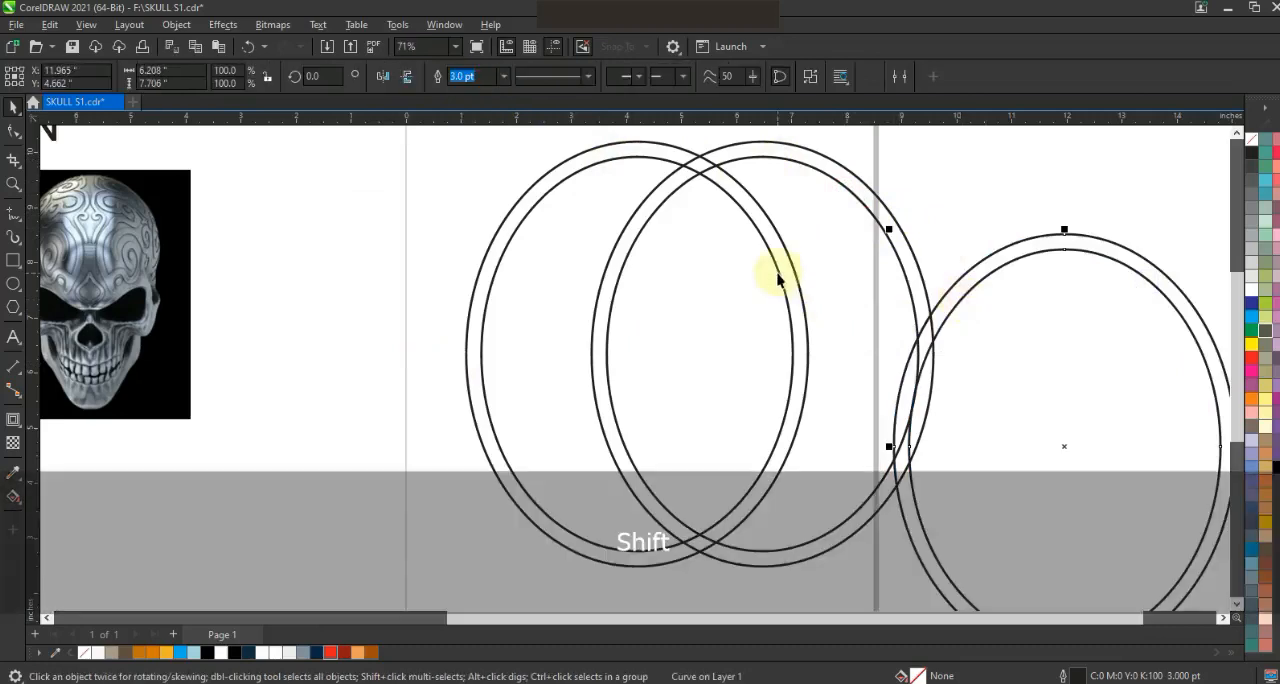
{"action": "left_click", "coordinate": [777, 272], "text": "shift"}
{"action": "key", "text": "c"}
{"action": "left_click", "coordinate": [837, 323]}
{"action": "left_click_drag", "start_coordinate": [826, 323], "coordinate": [829, 402]}
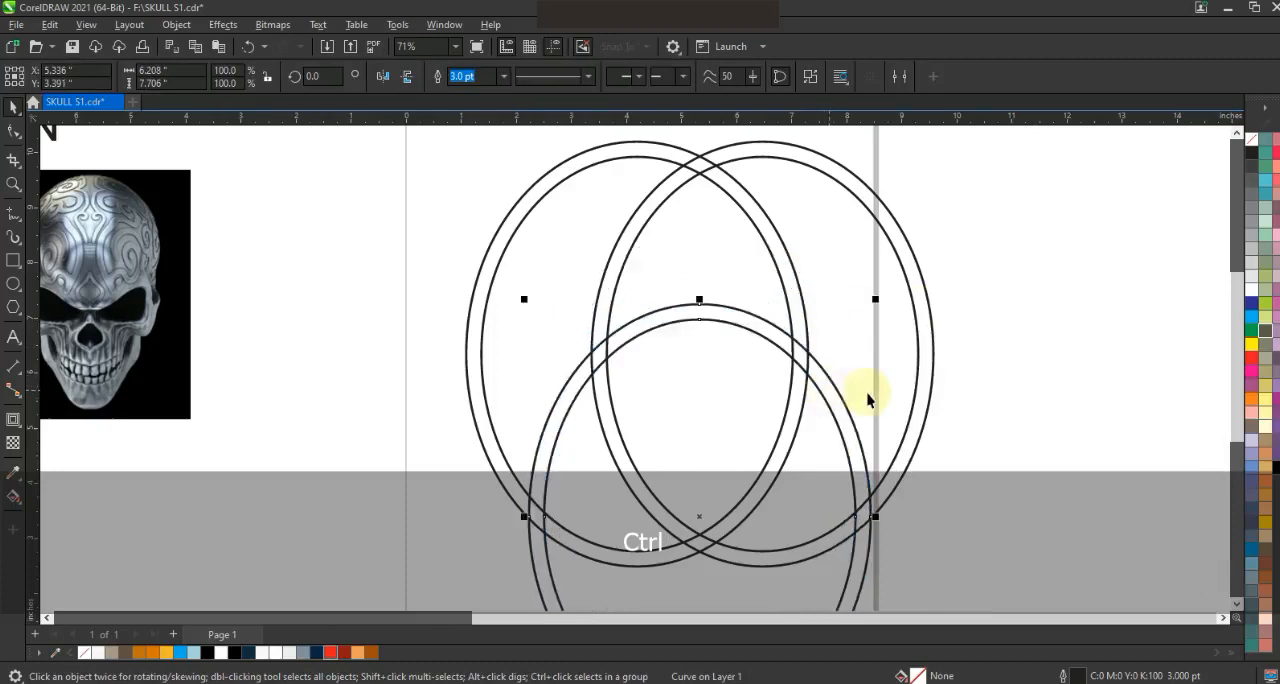
- Create a small ring of two concentric ellipses, about 2.8 in wide and 3.1 in tall, in the middle of the overlapping rings
{"action": "left_click_drag", "start_coordinate": [876, 303], "coordinate": [846, 362]}
{"action": "left_click_drag", "start_coordinate": [740, 374], "coordinate": [745, 278]}
{"action": "left_click_drag", "start_coordinate": [826, 562], "coordinate": [774, 528]}
{"action": "left_click_drag", "start_coordinate": [728, 458], "coordinate": [728, 405]}
{"action": "left_click_drag", "start_coordinate": [775, 446], "coordinate": [775, 264]}
{"action": "left_click_drag", "start_coordinate": [774, 355], "coordinate": [783, 354], "text": "shift"}
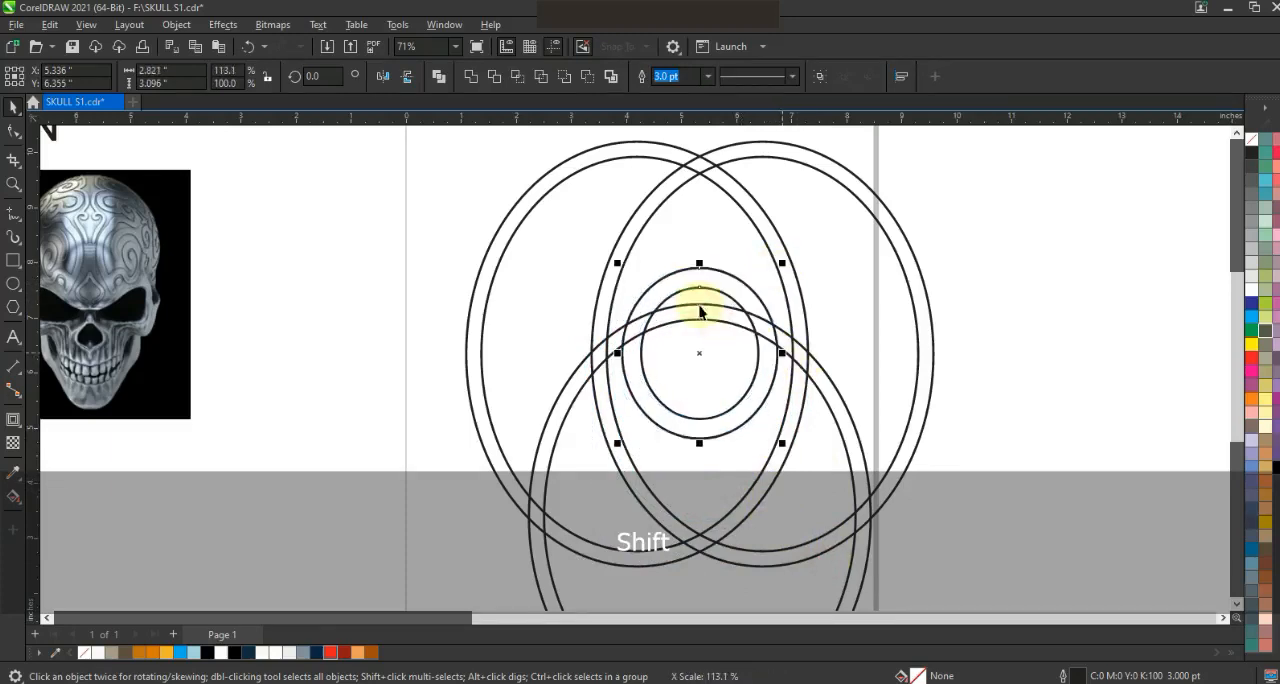
- Move the small ring up slightly and centre it horizontally with the lower ring
{"action": "left_click_drag", "start_coordinate": [700, 290], "coordinate": [703, 290], "text": "ctrl"}
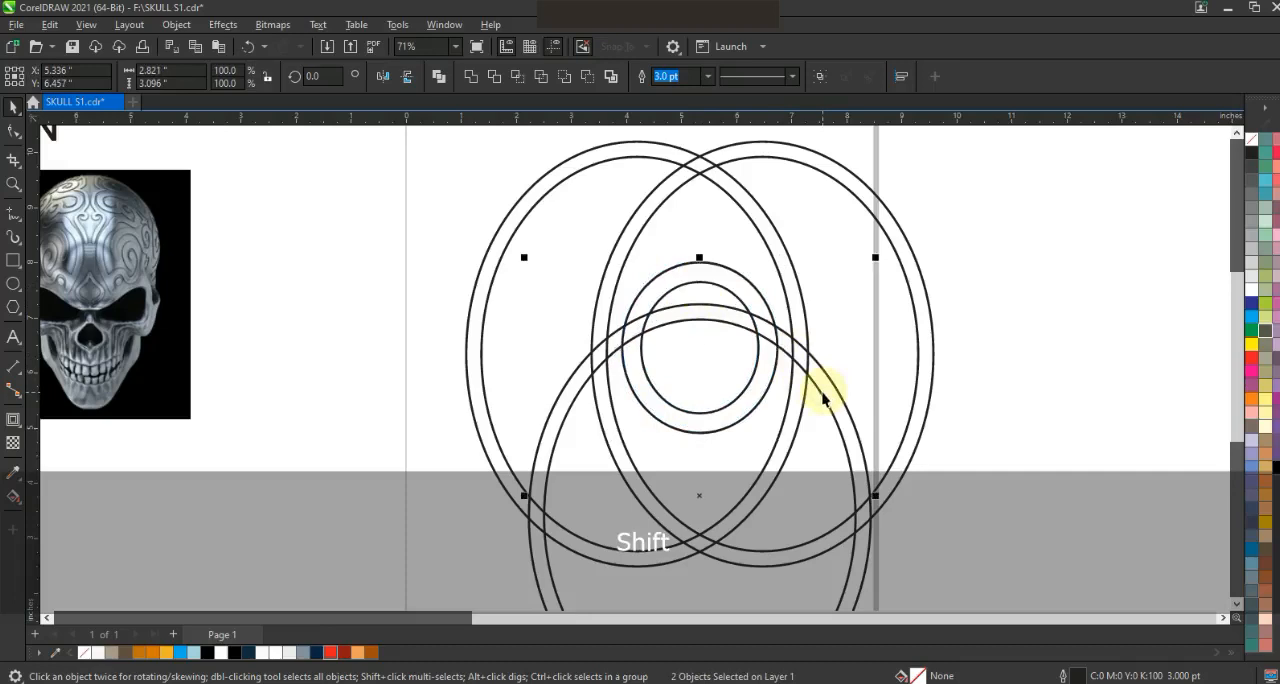
{"action": "key", "text": "c"}
{"action": "left_click", "coordinate": [955, 436]}
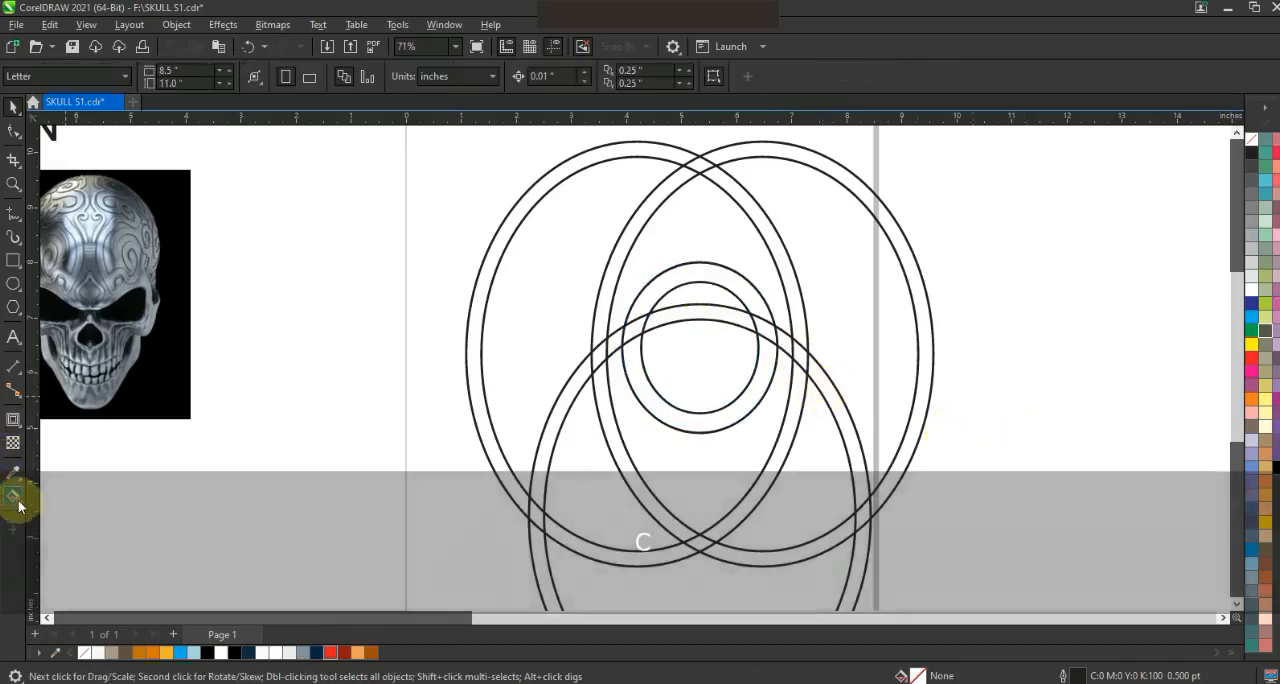
- Smart-fill the band regions that trace the shield frame and its rounded top in light blue
{"action": "left_click", "coordinate": [18, 503]}
{"action": "left_click", "coordinate": [30, 513]}
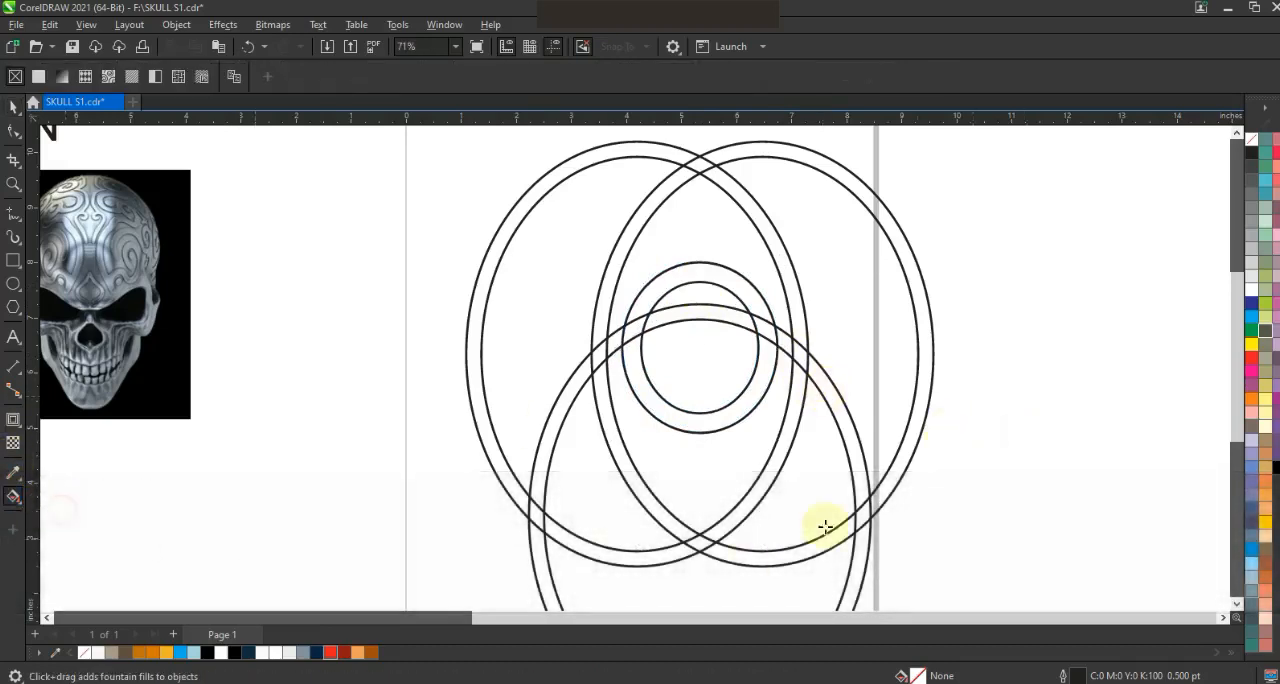
{"action": "left_click", "coordinate": [762, 487]}
{"action": "left_click", "coordinate": [656, 505]}
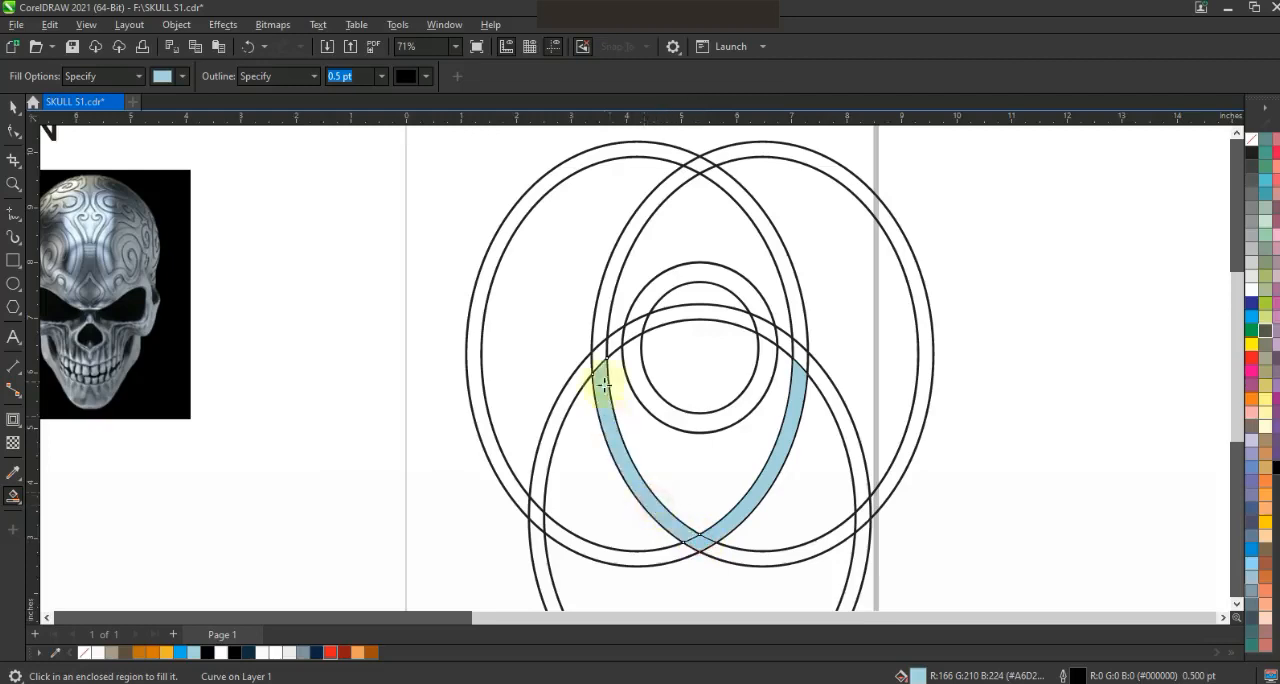
{"action": "left_click", "coordinate": [638, 315]}
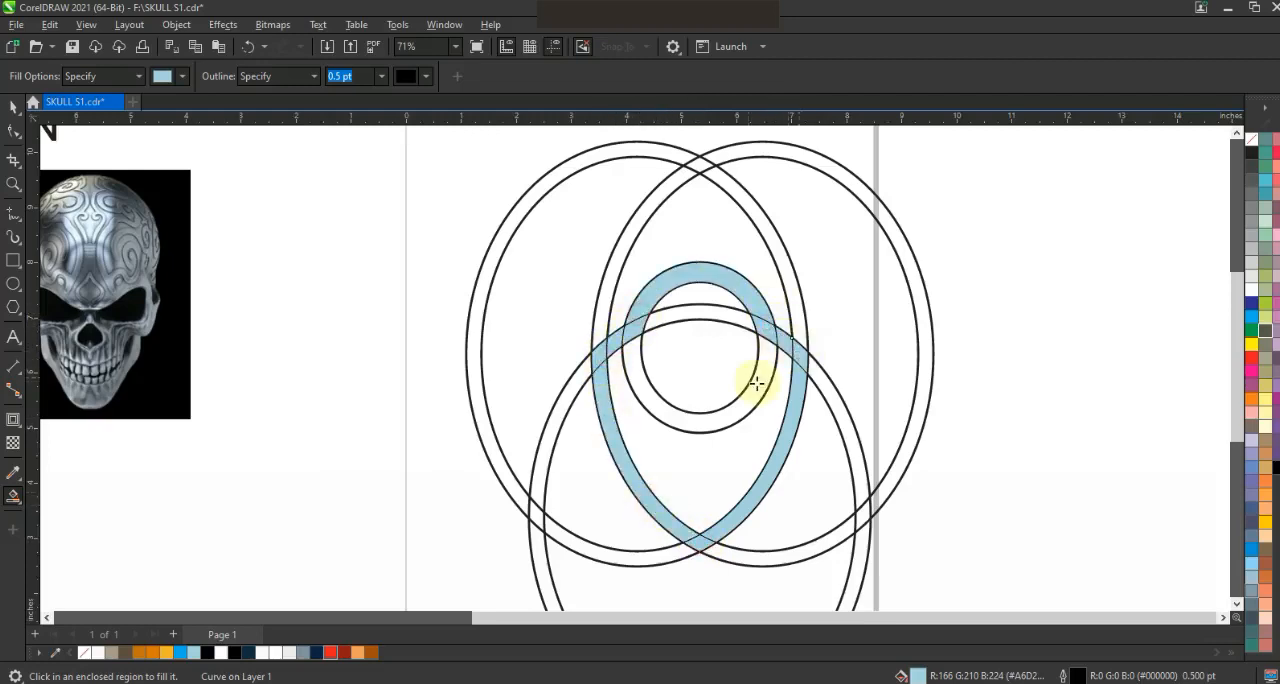
- Delete the two small ellipses, the lower ring and the overlapping ring pair, keeping only the light blue filled pieces
{"action": "left_click", "coordinate": [14, 107]}
{"action": "left_click", "coordinate": [886, 358]}
{"action": "left_click", "coordinate": [770, 381]}
{"action": "key", "text": "Delete"}
{"action": "left_click", "coordinate": [753, 377]}
{"action": "key", "text": "Delete"}
{"action": "left_click", "coordinate": [737, 321]}
{"action": "key", "text": "Delete"}
{"action": "left_click", "coordinate": [788, 334]}
{"action": "key", "text": "Delete"}
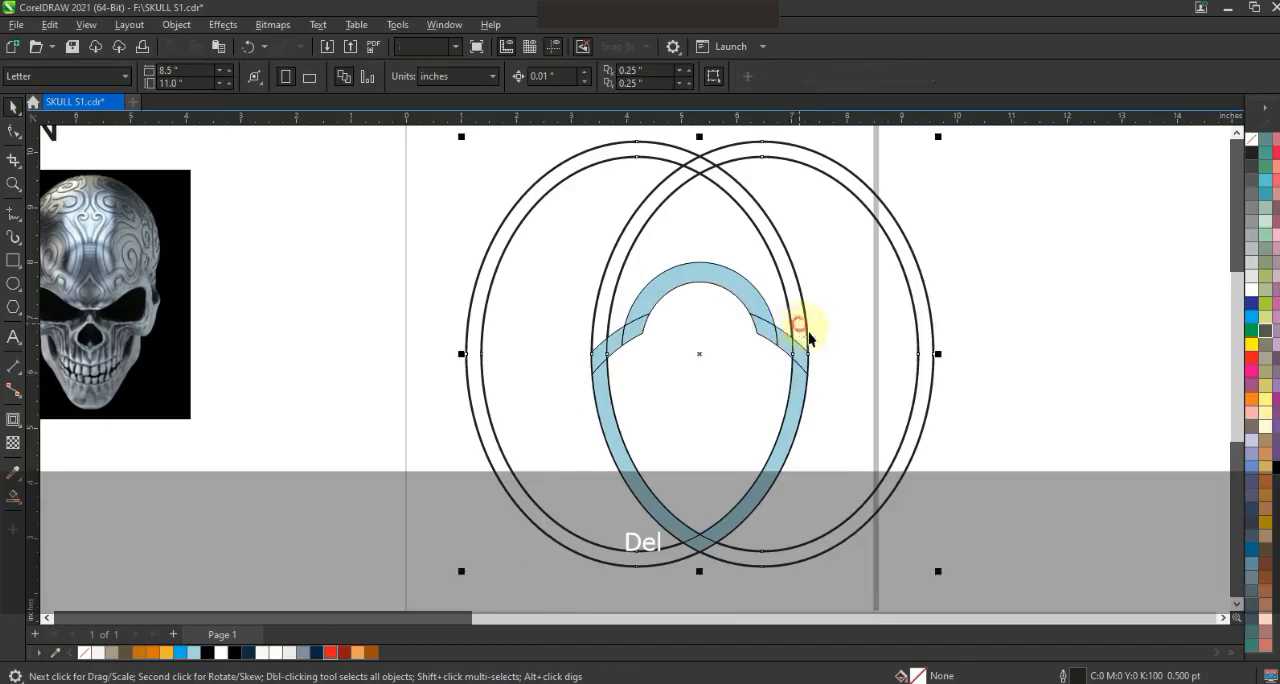
{"action": "key", "text": "Delete"}
- Weld the light blue pieces into one shield frame and break it apart into outer and inner shield shapes
{"action": "left_click_drag", "start_coordinate": [588, 541], "coordinate": [511, 575]}
{"action": "left_click", "coordinate": [471, 78]}
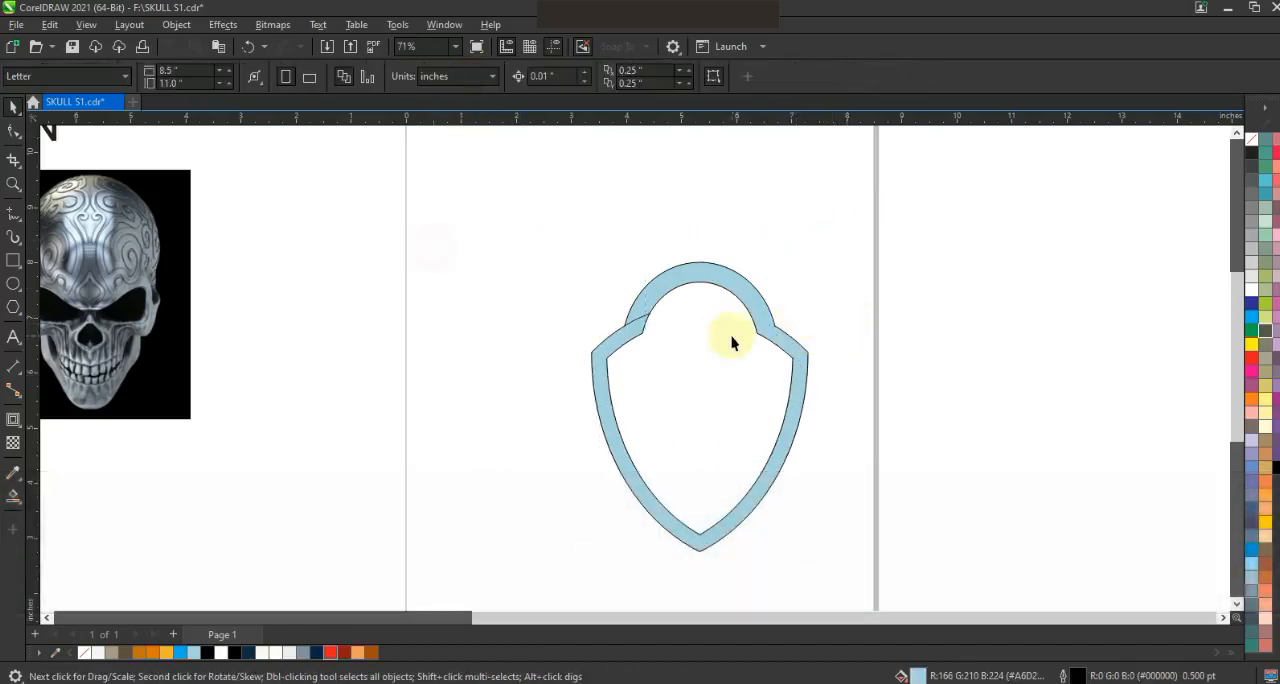
{"action": "left_click", "coordinate": [810, 80]}
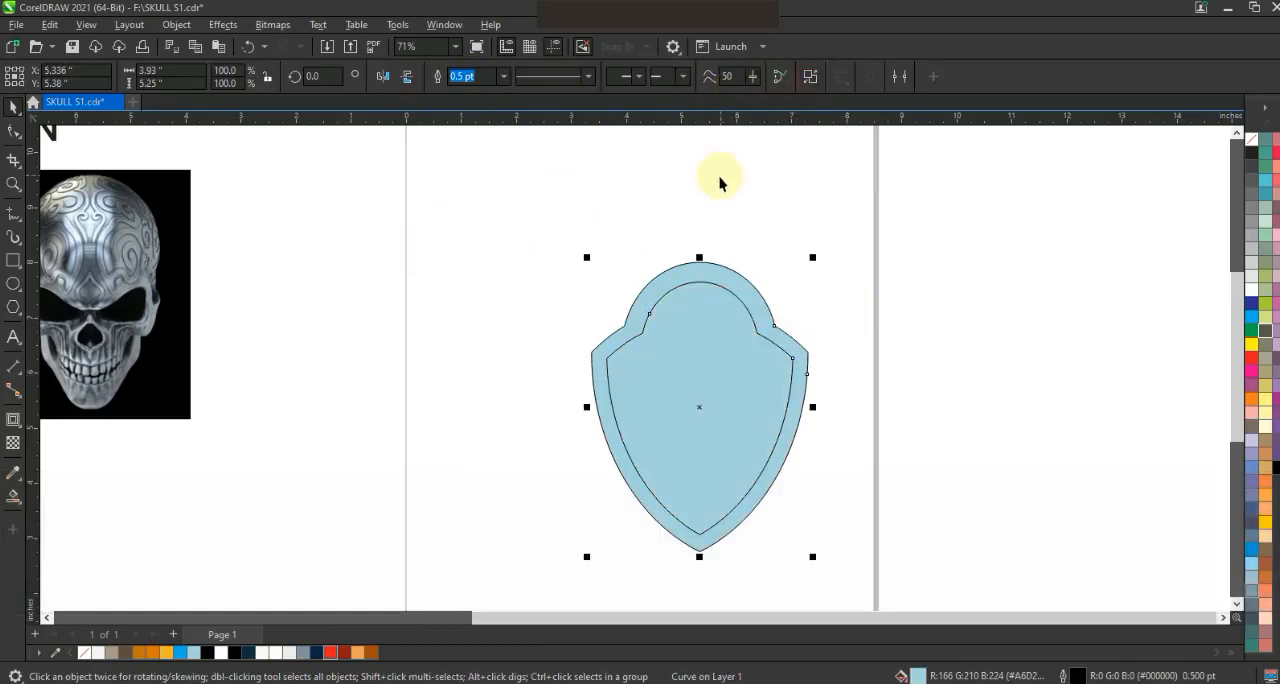
- Fill the inner shield shape with dark navy and the outer shield shape with red
{"action": "left_click", "coordinate": [715, 332]}
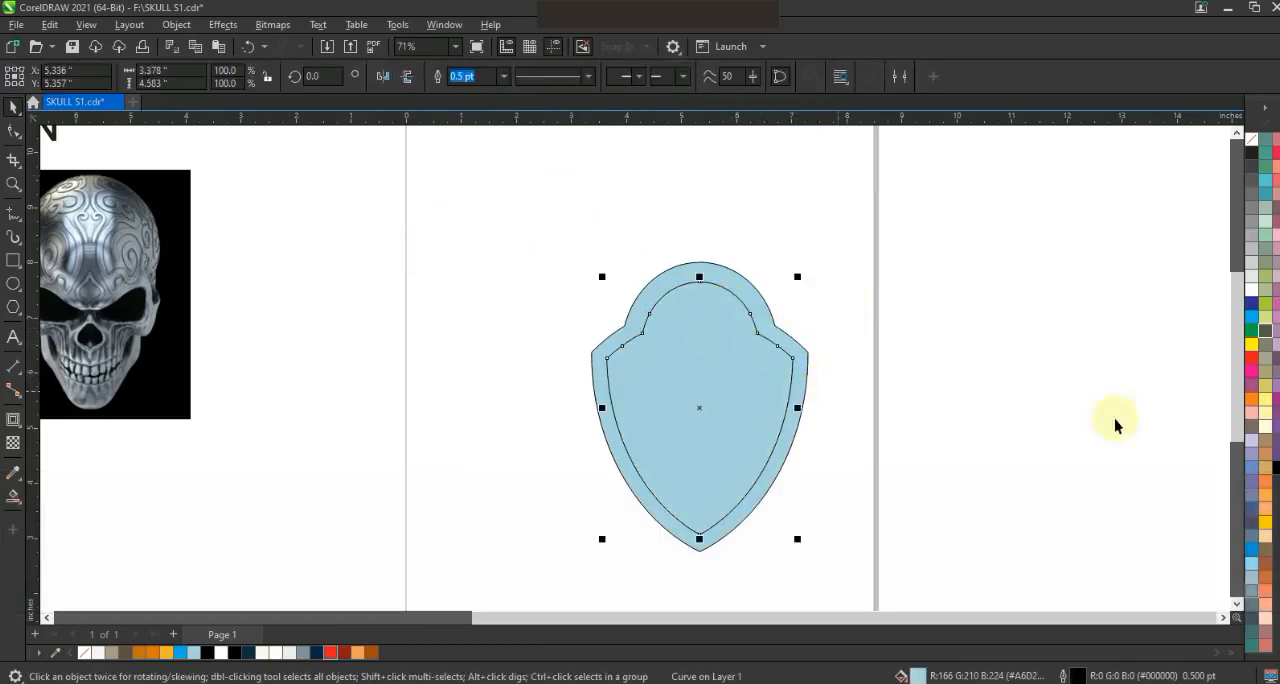
{"action": "left_click", "coordinate": [248, 653]}
{"action": "left_click", "coordinate": [466, 428]}
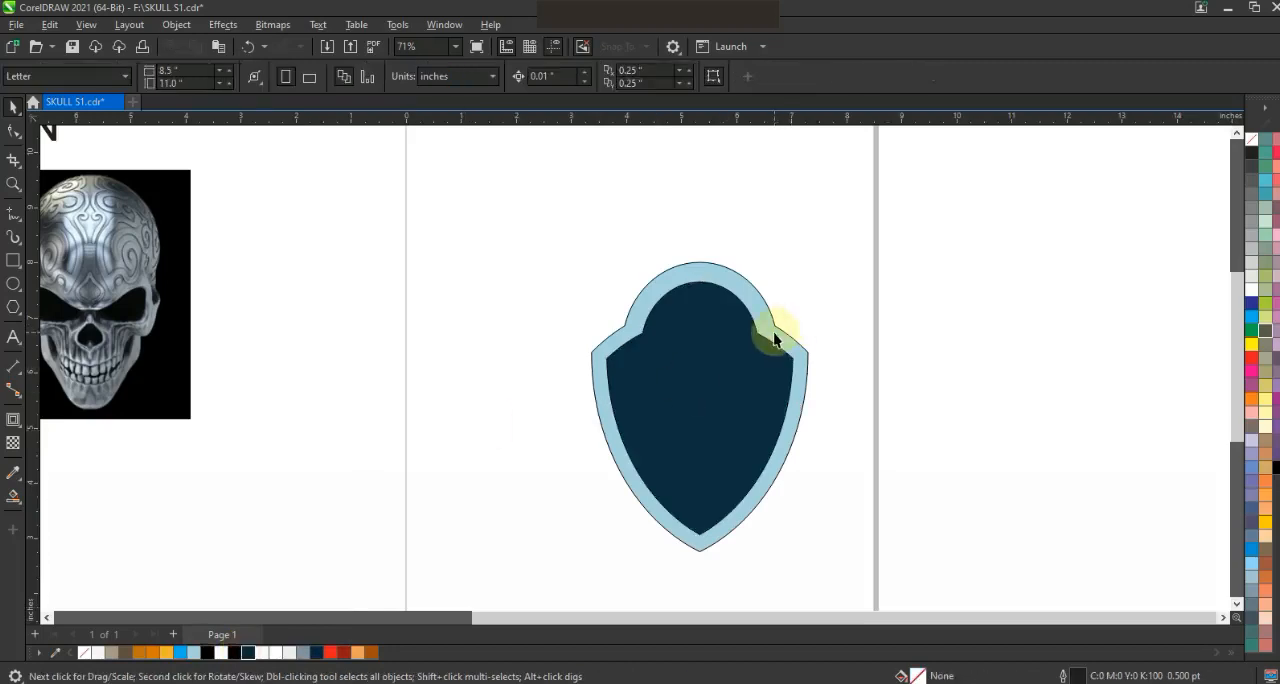
{"action": "left_click", "coordinate": [775, 336]}
{"action": "left_click", "coordinate": [1251, 357]}
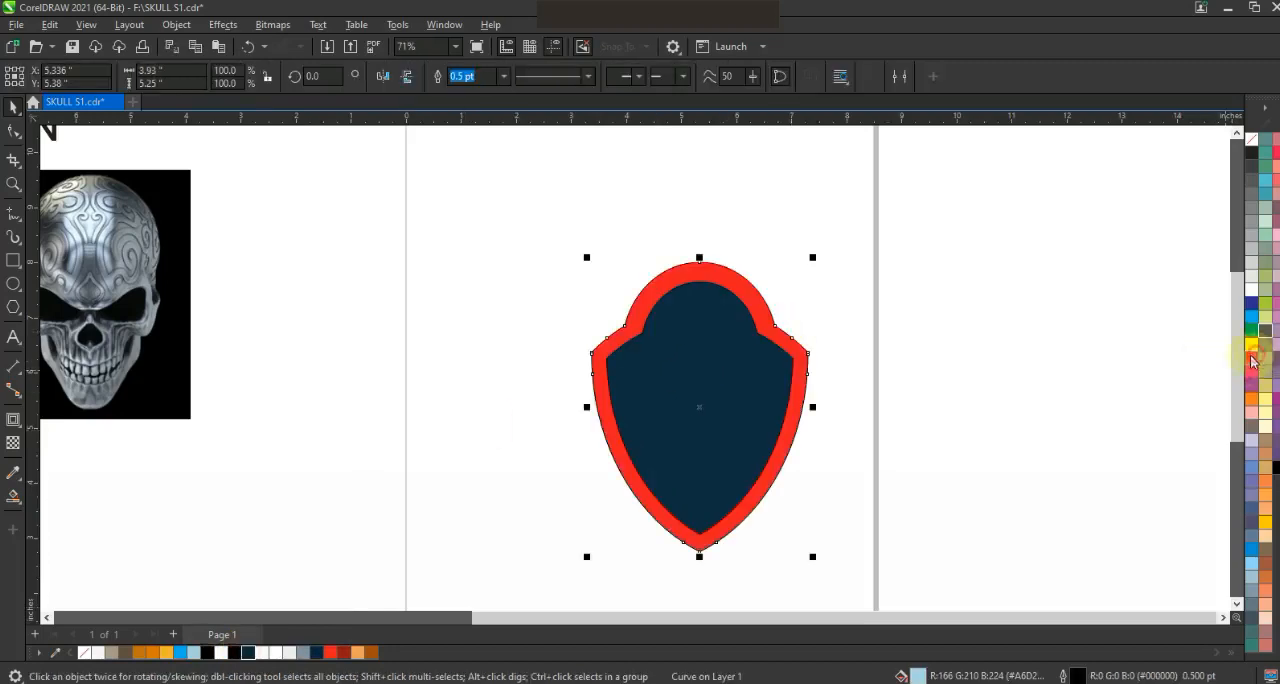
{"action": "left_click", "coordinate": [977, 354]}
- Add a one-step outside contour to the red shield with an offset of about 0.07 in
{"action": "left_click", "coordinate": [799, 351]}
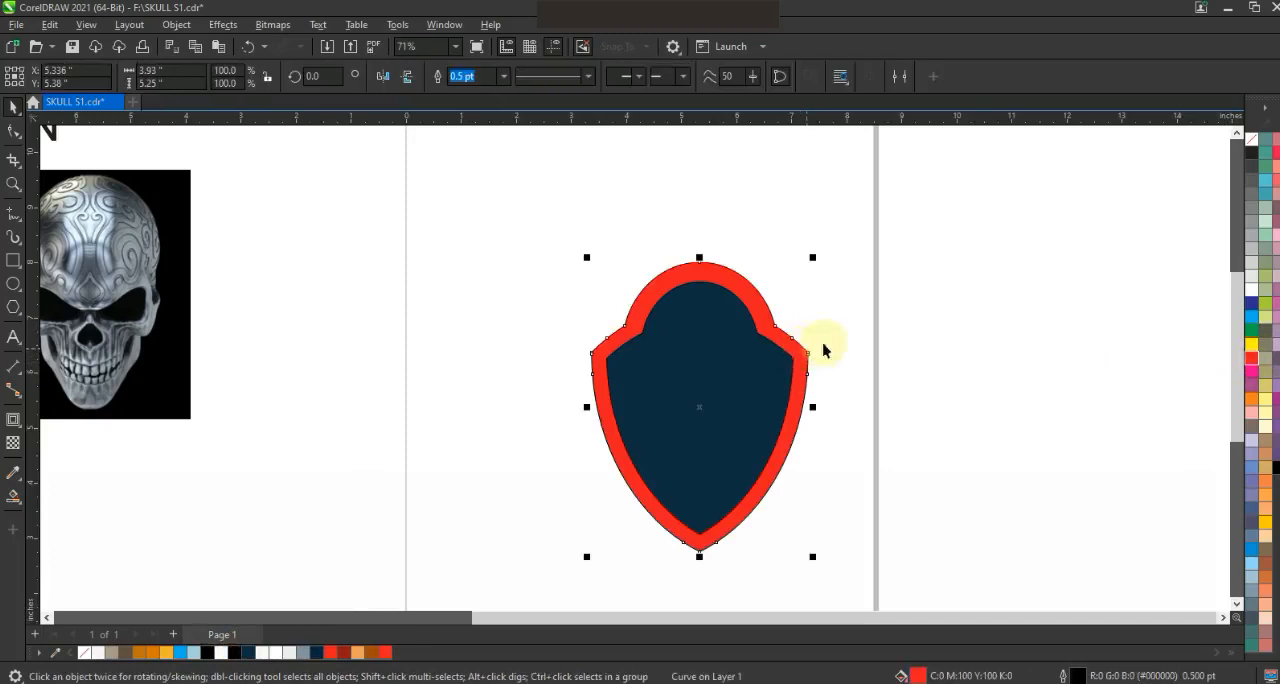
{"action": "left_click", "coordinate": [13, 420]}
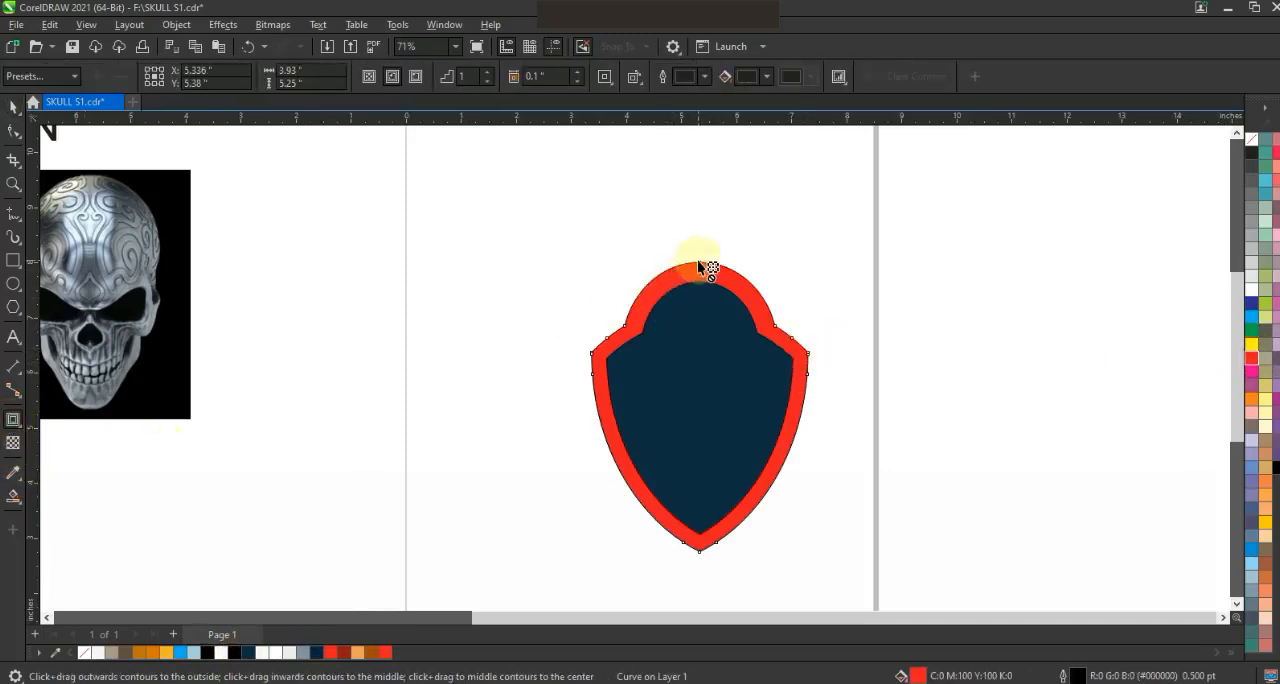
{"action": "left_click_drag", "start_coordinate": [697, 258], "coordinate": [693, 258]}
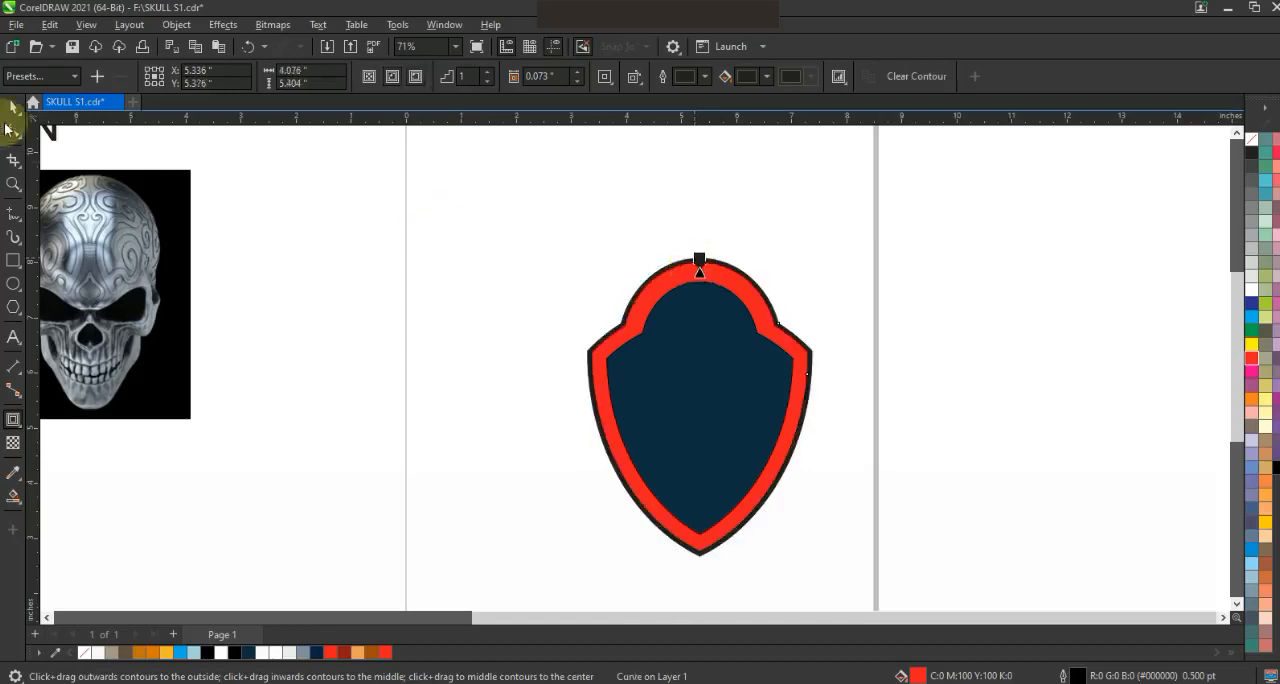
- Break the contour apart from the red shield and colour the separated outer shape black
{"action": "left_click", "coordinate": [12, 108]}
{"action": "left_click", "coordinate": [193, 28]}
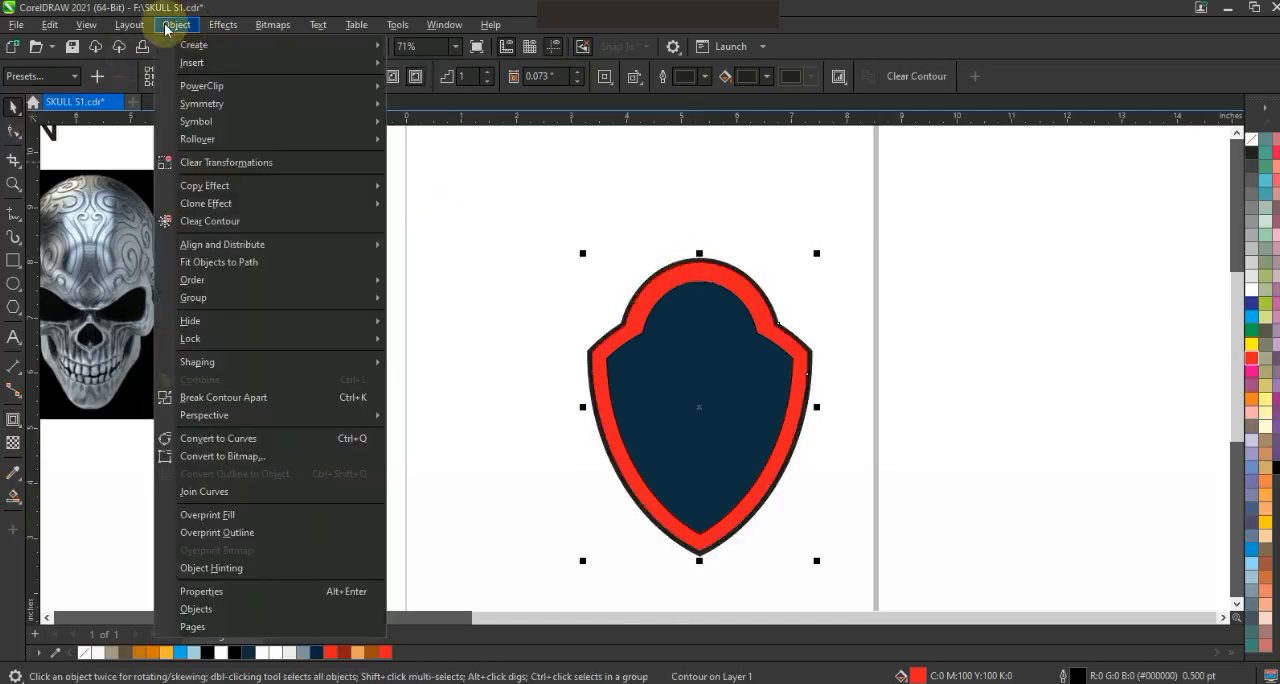
{"action": "left_click", "coordinate": [466, 385]}
{"action": "left_click", "coordinate": [924, 364]}
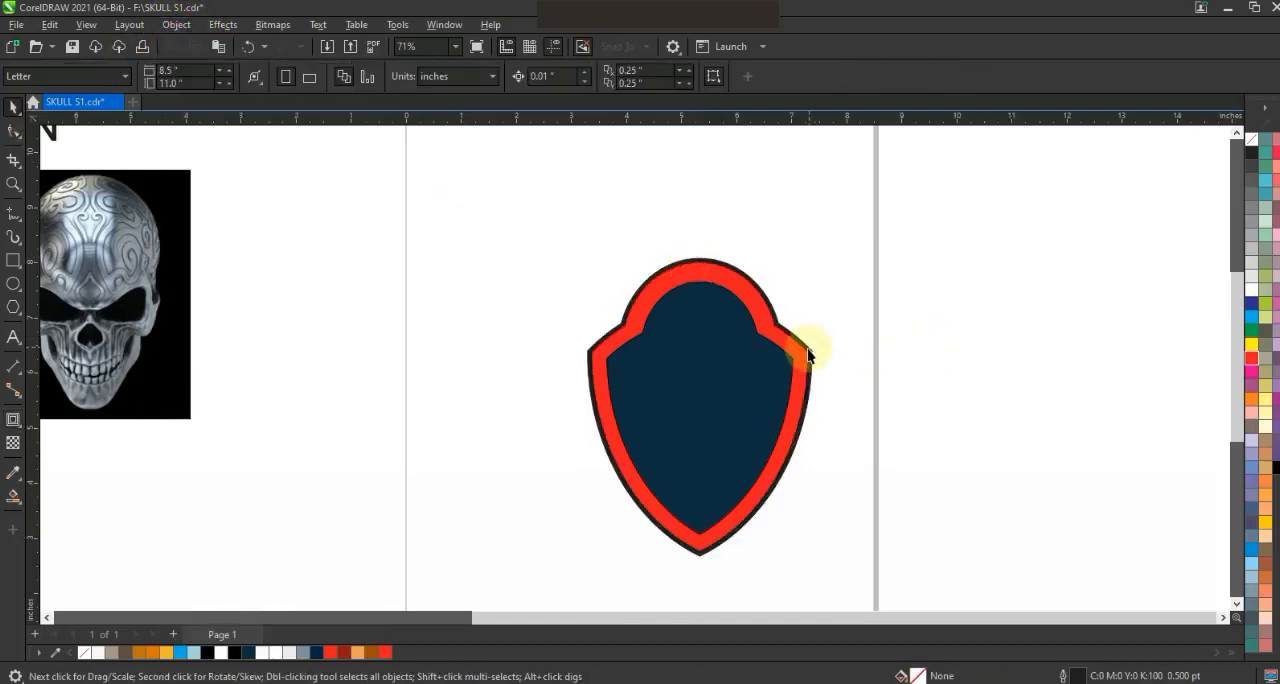
{"action": "left_click", "coordinate": [810, 353]}
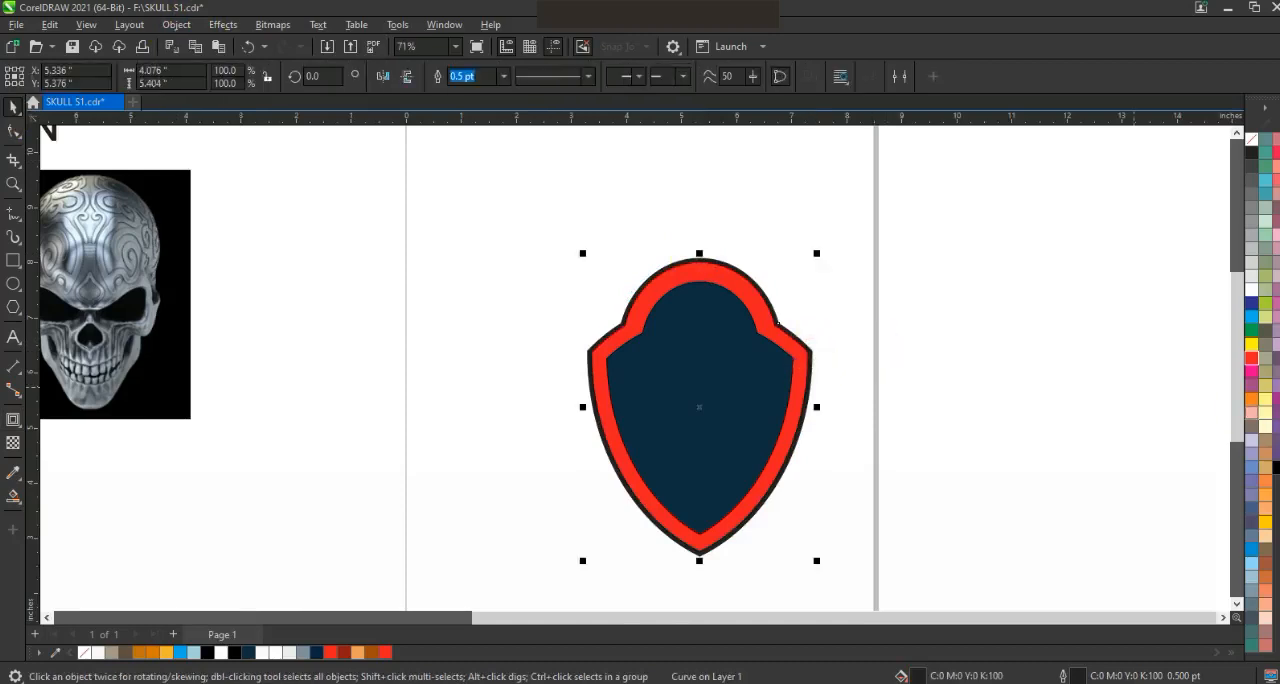
{"action": "right_click", "coordinate": [1276, 467]}
- Fill the inner shield shape with white and save the document
{"action": "left_click", "coordinate": [730, 418]}
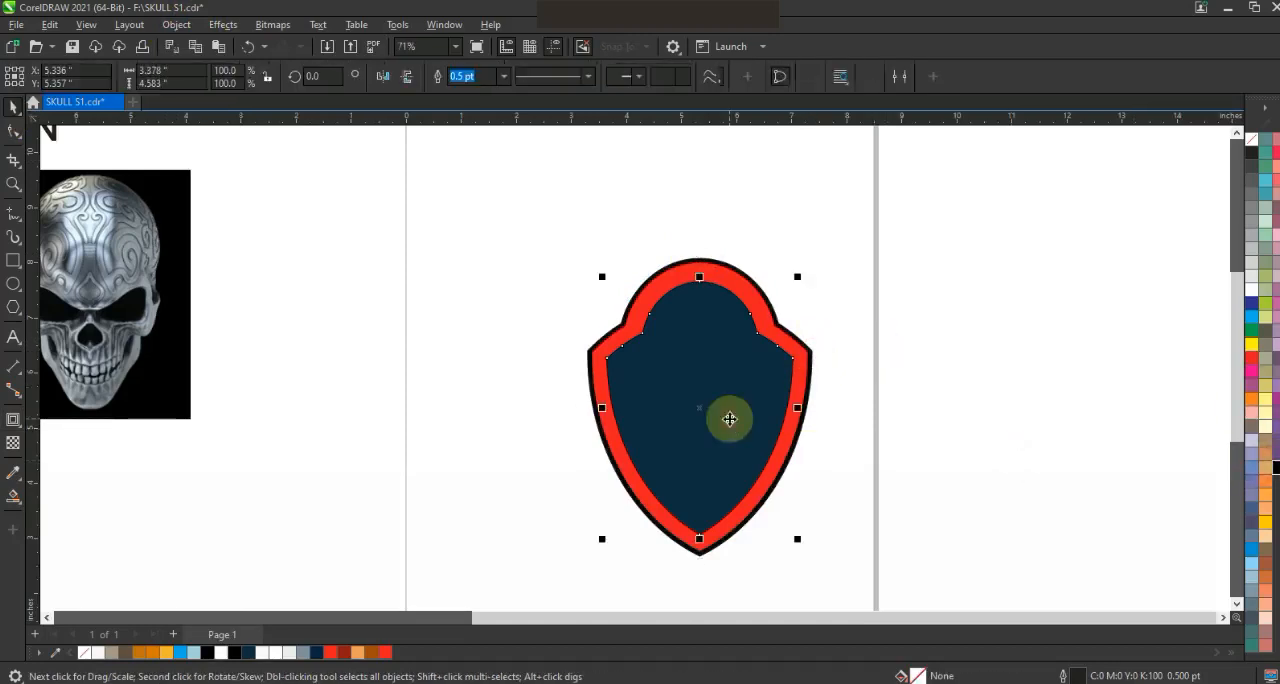
{"action": "left_click", "coordinate": [1251, 292]}
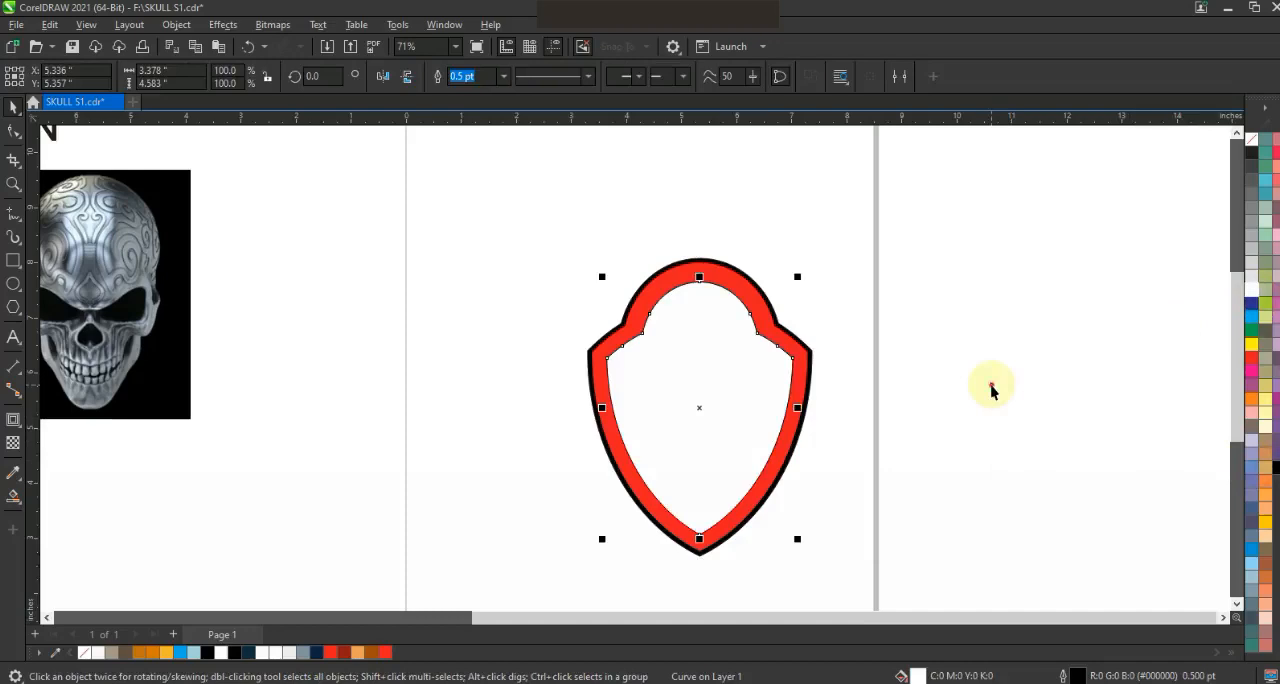
{"action": "left_click", "coordinate": [890, 263]}
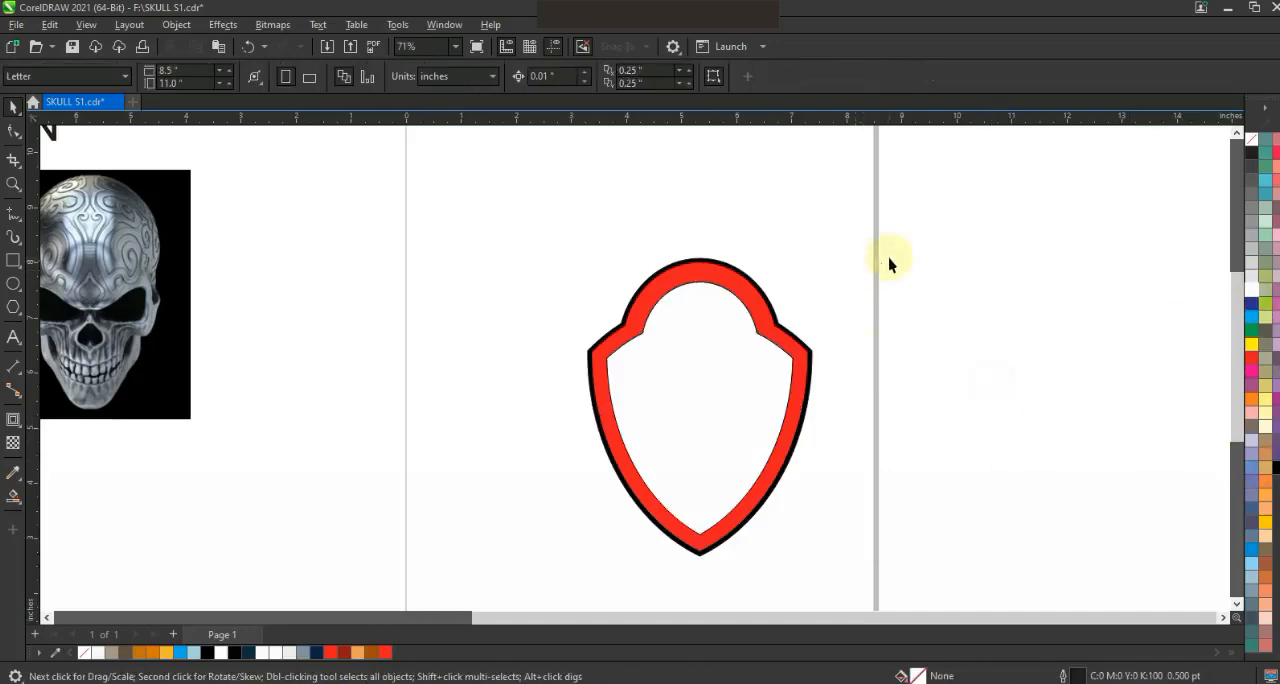
{"action": "left_click", "coordinate": [70, 47]}
- Move the skull picture and the gas mask picture to the empty area right of the page
{"action": "key", "text": "F3"}
{"action": "left_click", "coordinate": [305, 350]}
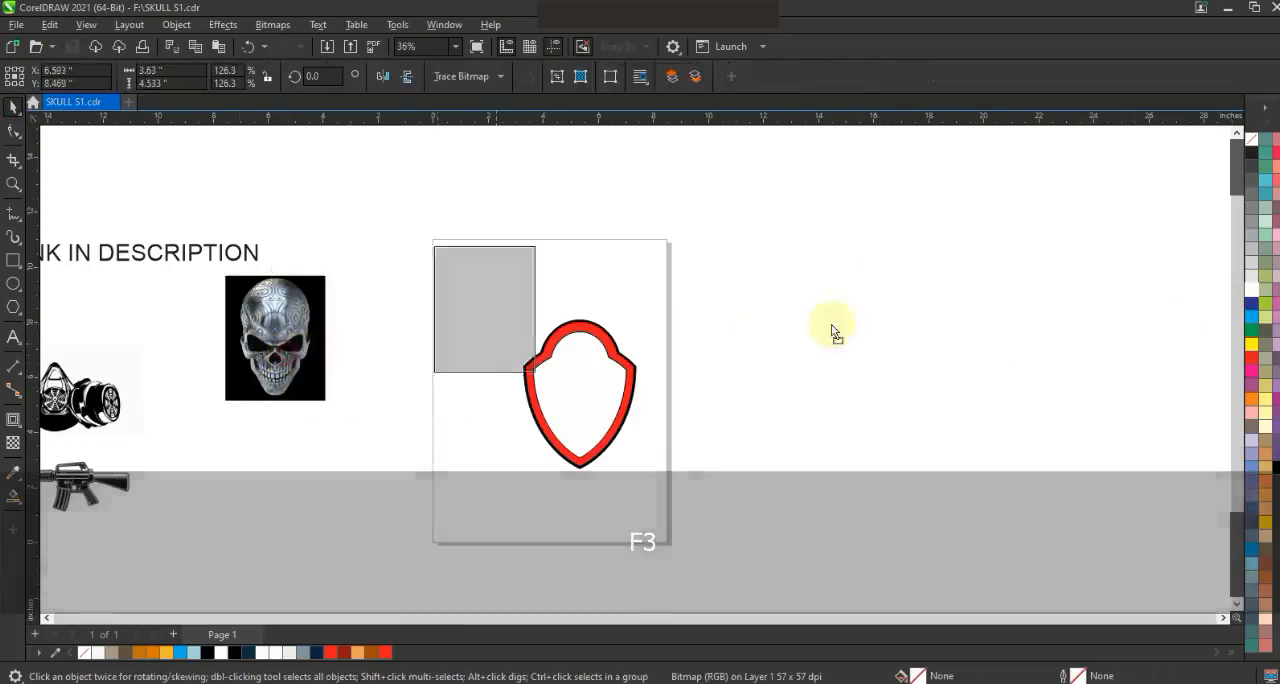
{"action": "key", "text": "shift+F2"}
{"action": "key", "text": "Escape"}
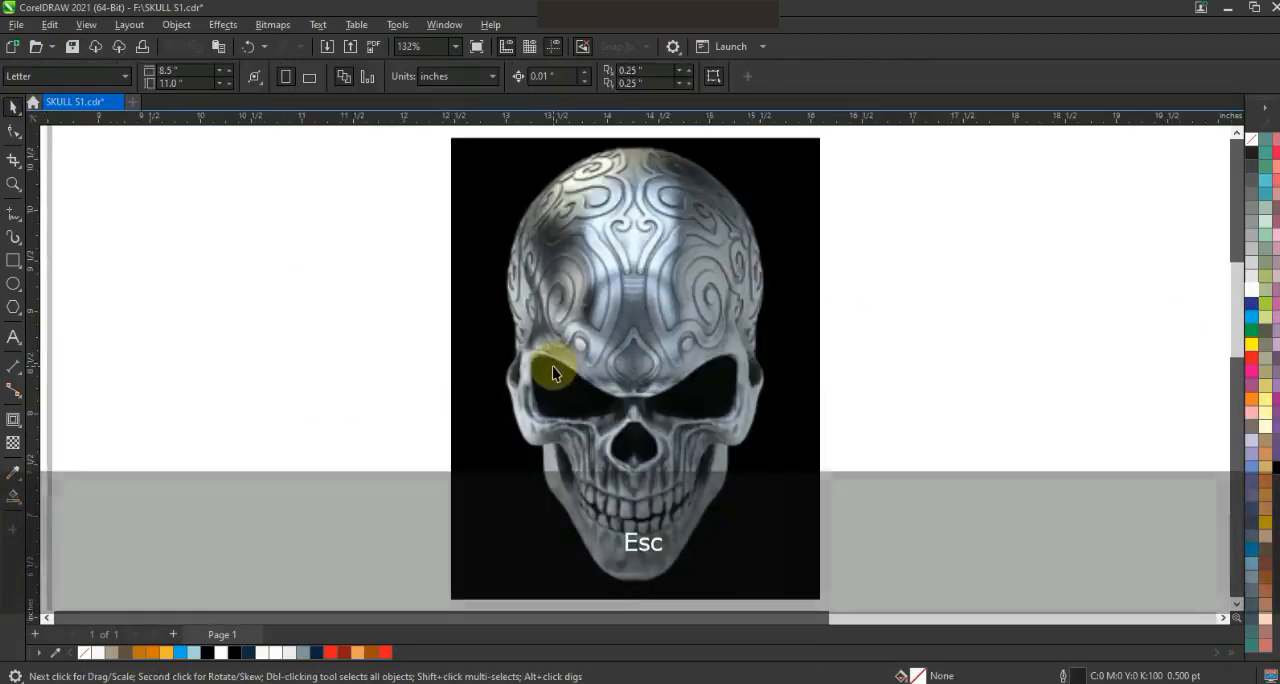
{"action": "key", "text": "F4"}
{"action": "mouse_move", "coordinate": [208, 408]}
{"action": "left_mouse_down"}
{"action": "mouse_move", "coordinate": [548, 518]}
{"action": "mouse_move", "coordinate": [1142, 462]}
{"action": "left_mouse_up"}
{"action": "key", "text": "shift+F2"}
- Trace the gas mask picture with an Outline trace for a low quality image, with detail set to 96
{"action": "right_click", "coordinate": [757, 429]}
{"action": "mouse_move", "coordinate": [829, 277]}
{"action": "left_click", "coordinate": [995, 351]}
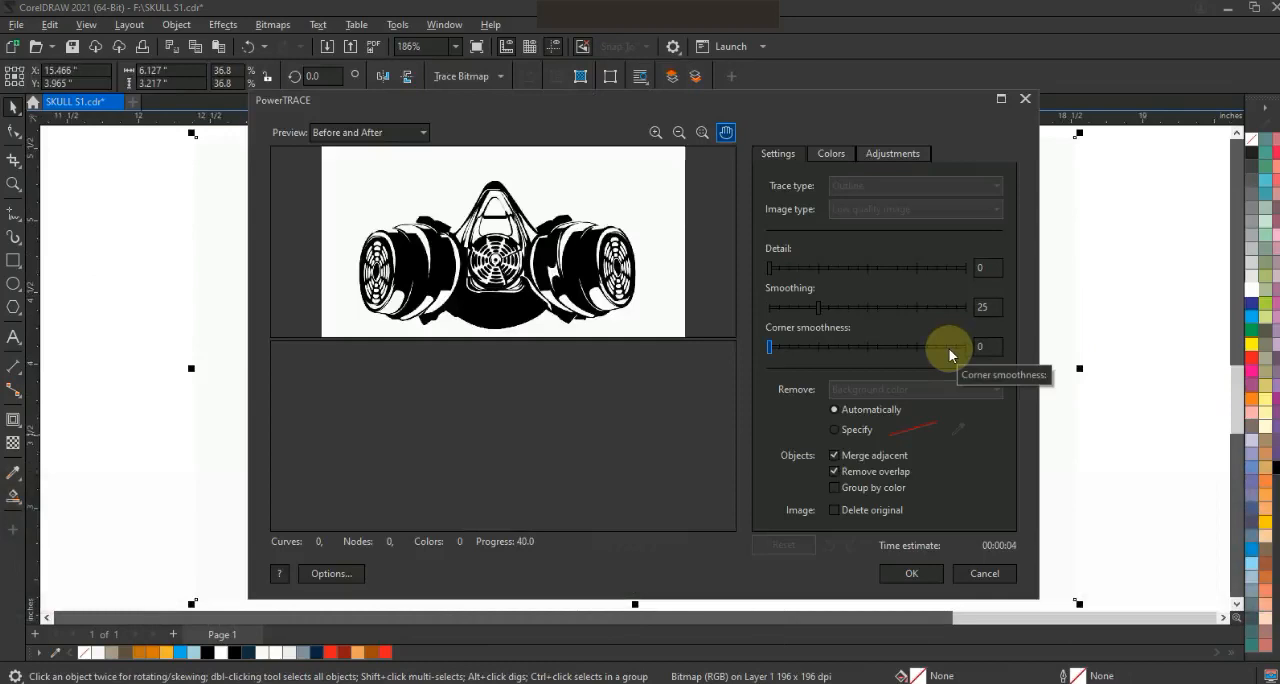
{"action": "left_click", "coordinate": [959, 268]}
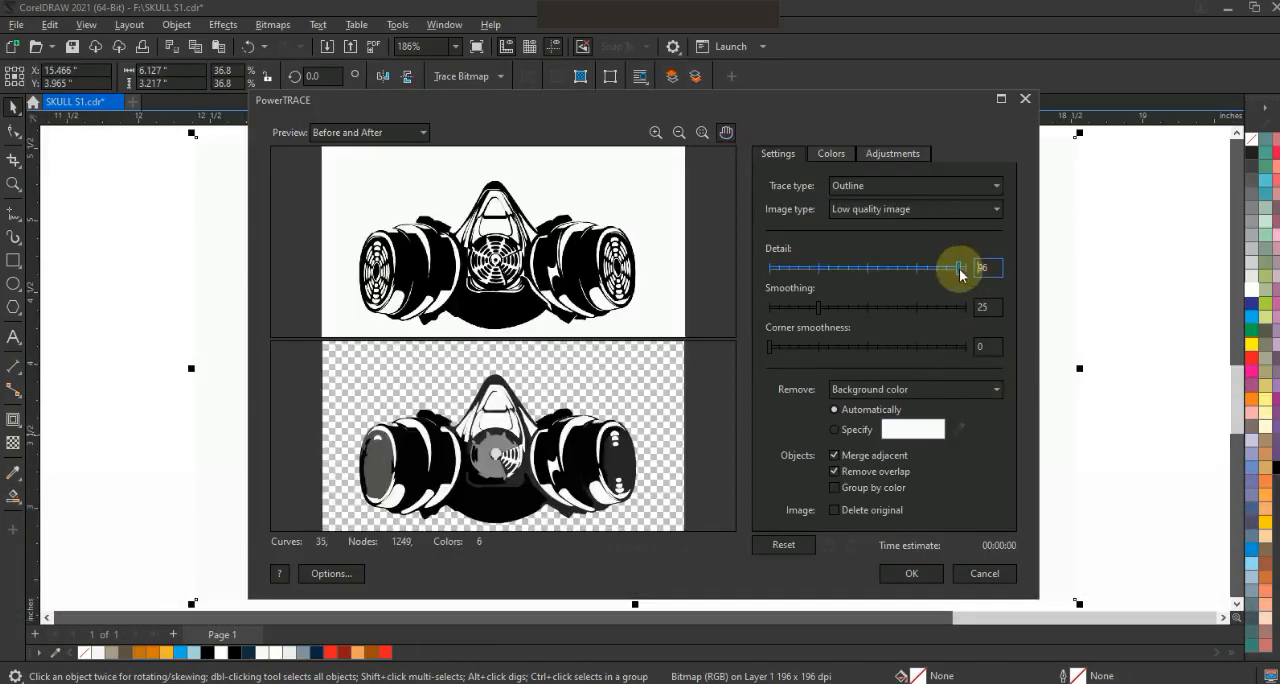
{"action": "left_click", "coordinate": [913, 576]}
- Pull the traced mask off the source picture and delete the original gas mask bitmap
{"action": "key", "text": "F3"}
{"action": "key", "text": "F3"}
{"action": "mouse_move", "coordinate": [895, 460]}
{"action": "left_mouse_down"}
{"action": "mouse_move", "coordinate": [1043, 441]}
{"action": "mouse_move", "coordinate": [835, 378]}
{"action": "mouse_move", "coordinate": [823, 344]}
{"action": "left_mouse_up"}
{"action": "left_click", "coordinate": [893, 438]}
{"action": "key", "text": "Delete"}
- Position the traced gas mask over the lower face of the skull picture
{"action": "key", "text": "shift+F2"}
{"action": "key", "text": "F3"}
{"action": "left_click_drag", "start_coordinate": [948, 256], "coordinate": [884, 350]}
{"action": "left_click", "coordinate": [794, 222], "text": "shift"}
{"action": "key", "text": "shift+F2"}
{"action": "key", "text": "Escape"}
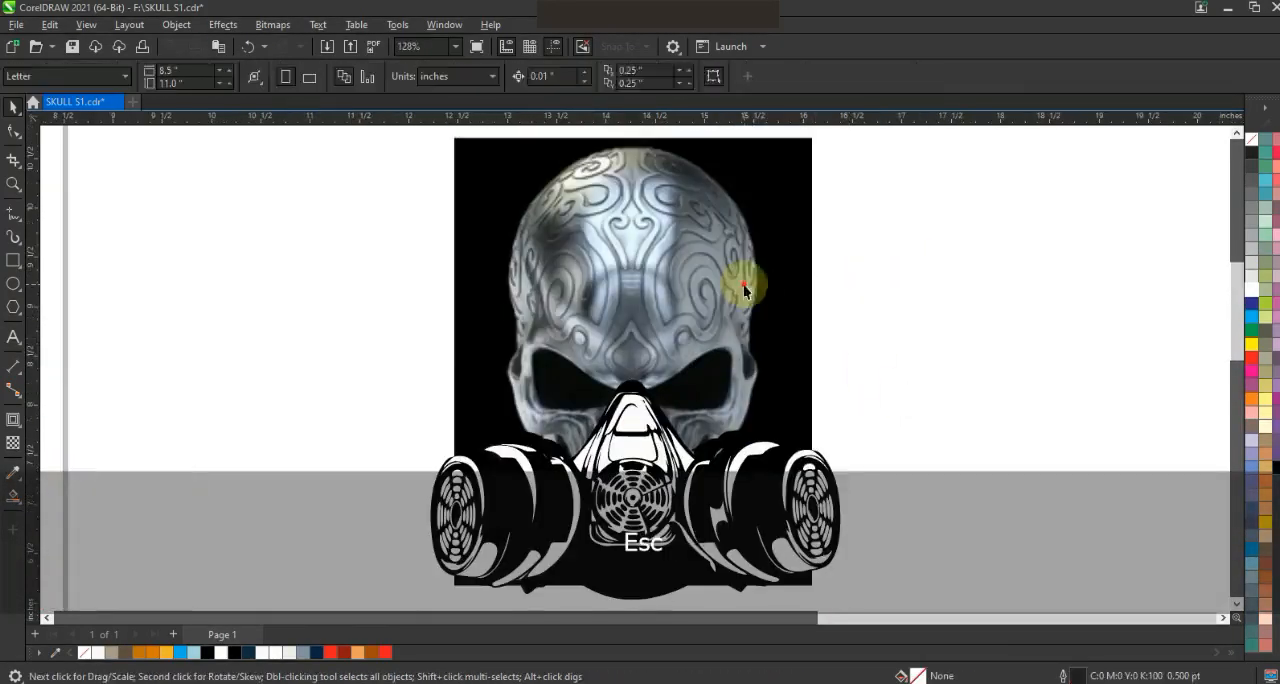
- Apply a uniform transparency of 53 to the skull picture
{"action": "left_click", "coordinate": [743, 286]}
{"action": "left_click", "coordinate": [13, 442]}
{"action": "scroll", "coordinate": [1233, 590], "scroll_direction": "down", "scroll_amount": 1}
{"action": "left_click_drag", "start_coordinate": [608, 551], "coordinate": [618, 558]}
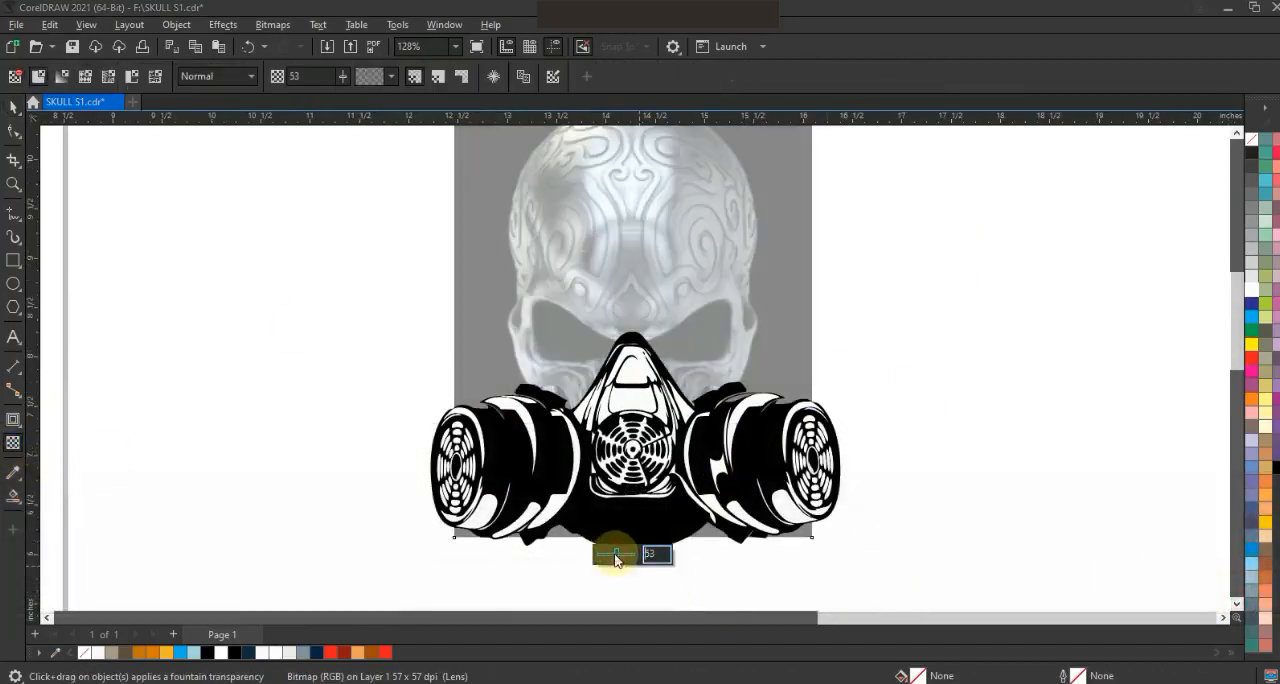
{"action": "key", "text": "F3"}
{"action": "key", "text": "Escape"}
- Draw a closed straight-sided 3 pt outline around the skull's left half, up to the crown and down the centre to the mask
{"action": "left_click_drag", "start_coordinate": [775, 420], "coordinate": [853, 466]}
{"action": "key", "text": "F5"}
{"action": "left_click", "coordinate": [464, 447]}
{"action": "left_click", "coordinate": [450, 343]}
{"action": "left_click", "coordinate": [503, 76]}
{"action": "left_click", "coordinate": [465, 178]}
{"action": "key", "text": "space"}
{"action": "left_click", "coordinate": [455, 340]}
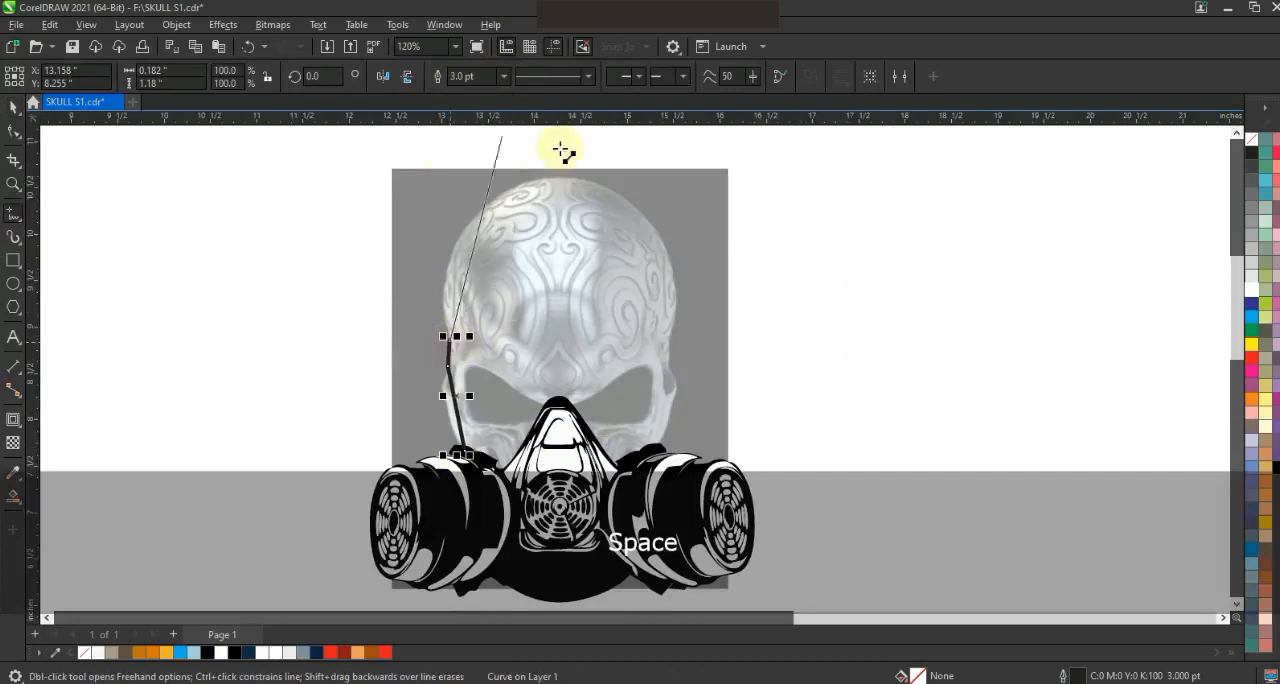
{"action": "left_click", "coordinate": [558, 179]}
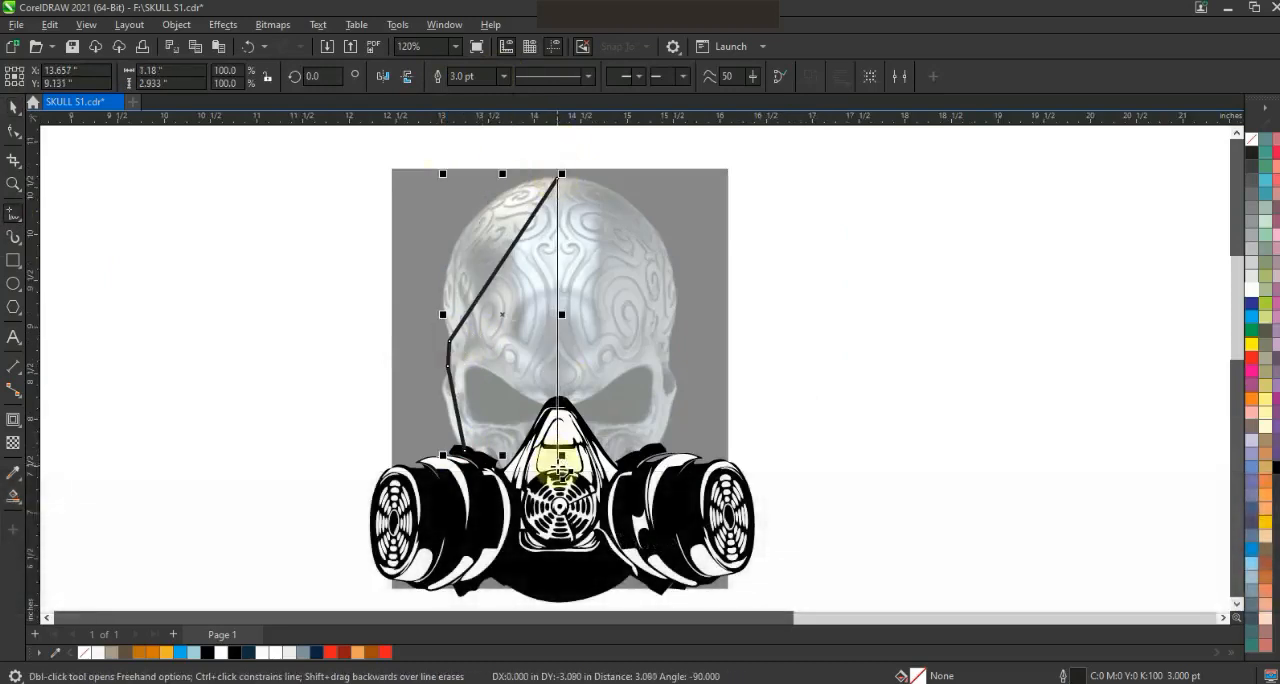
{"action": "left_click", "coordinate": [500, 482]}
{"action": "left_click", "coordinate": [458, 446]}
- Convert the half-skull outline's segments to curves and bend the upper side to follow the cranium
{"action": "left_click", "coordinate": [13, 131]}
{"action": "left_click_drag", "start_coordinate": [343, 162], "coordinate": [622, 515]}
{"action": "left_click", "coordinate": [248, 79]}
{"action": "left_click_drag", "start_coordinate": [501, 265], "coordinate": [461, 237]}
{"action": "left_click_drag", "start_coordinate": [525, 177], "coordinate": [570, 190]}
{"action": "left_click_drag", "start_coordinate": [472, 195], "coordinate": [492, 181]}
{"action": "left_click_drag", "start_coordinate": [430, 247], "coordinate": [426, 241]}
- Bend the temple and cheek segments of the half-skull outline to match the skull's left edge
{"action": "left_click", "coordinate": [13, 184]}
{"action": "left_click_drag", "start_coordinate": [298, 246], "coordinate": [762, 520]}
{"action": "left_click", "coordinate": [13, 131]}
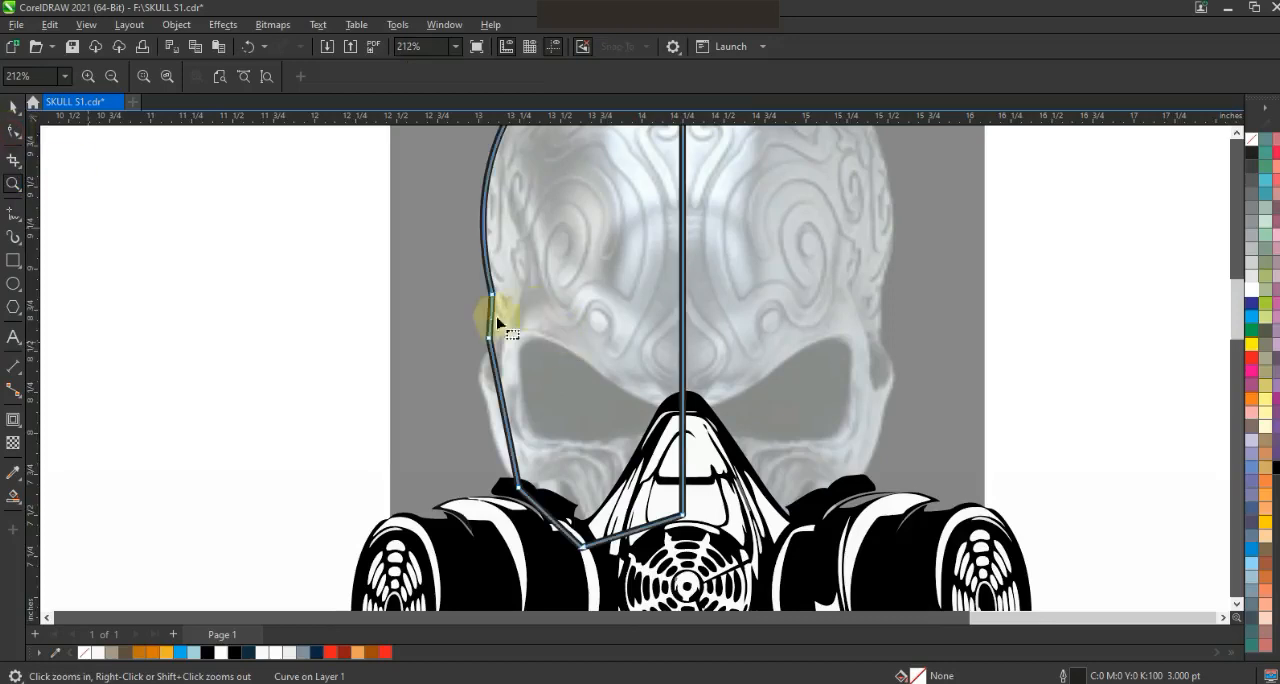
{"action": "left_click_drag", "start_coordinate": [490, 319], "coordinate": [495, 322]}
{"action": "left_click_drag", "start_coordinate": [510, 400], "coordinate": [429, 380]}
{"action": "key", "text": "F3"}
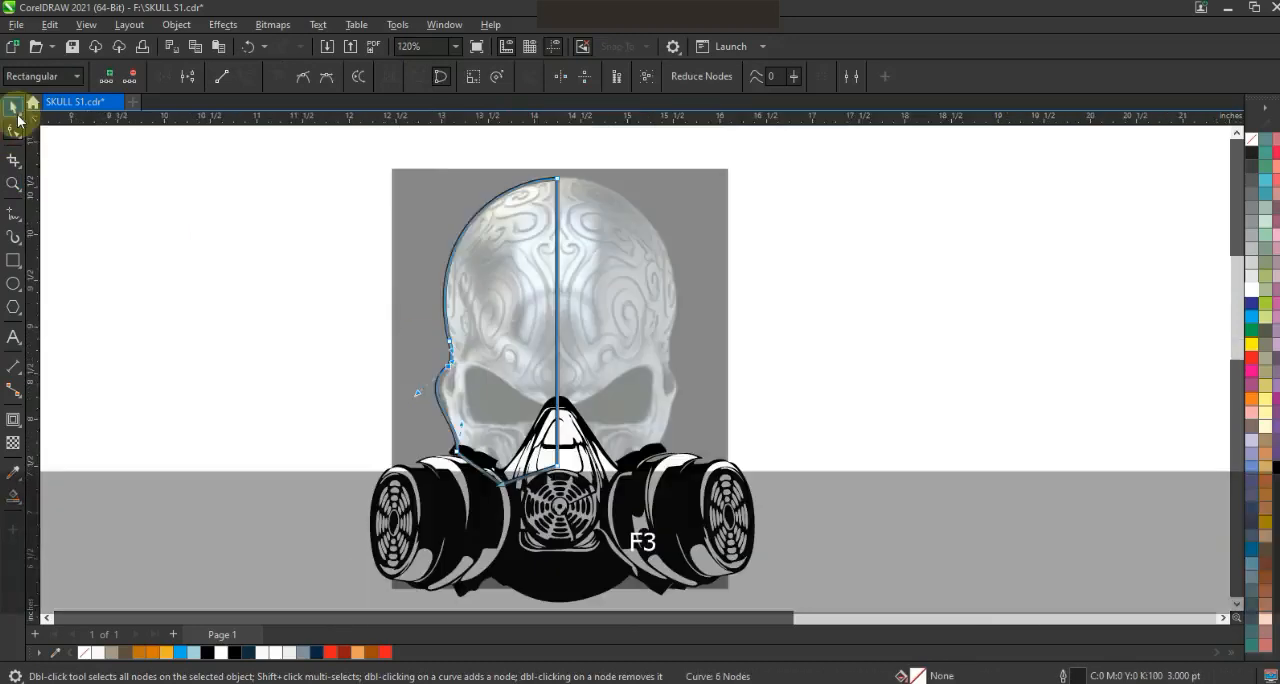
- Mirror a copy of the half-skull outline across the centre line and weld both halves into one curve
{"action": "left_click", "coordinate": [13, 106]}
{"action": "left_click_drag", "start_coordinate": [561, 343], "coordinate": [561, 343]}
{"action": "right_click", "coordinate": [561, 343]}
{"action": "key", "text": "Left"}
{"action": "left_click", "coordinate": [510, 236], "text": "shift"}
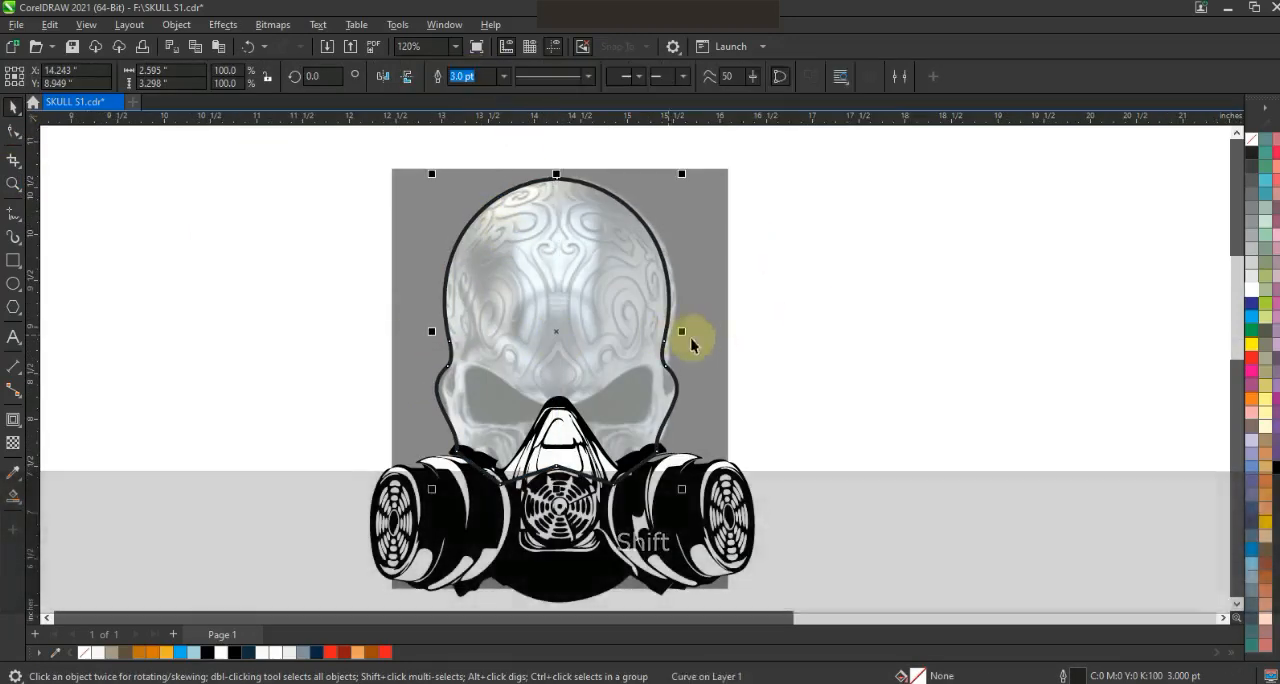
{"action": "left_click", "coordinate": [843, 332]}
- Draw a closed straight-sided shape over the left eye socket, with a pointed spur toward the brow and one at the lower outer corner
{"action": "left_click", "coordinate": [13, 183]}
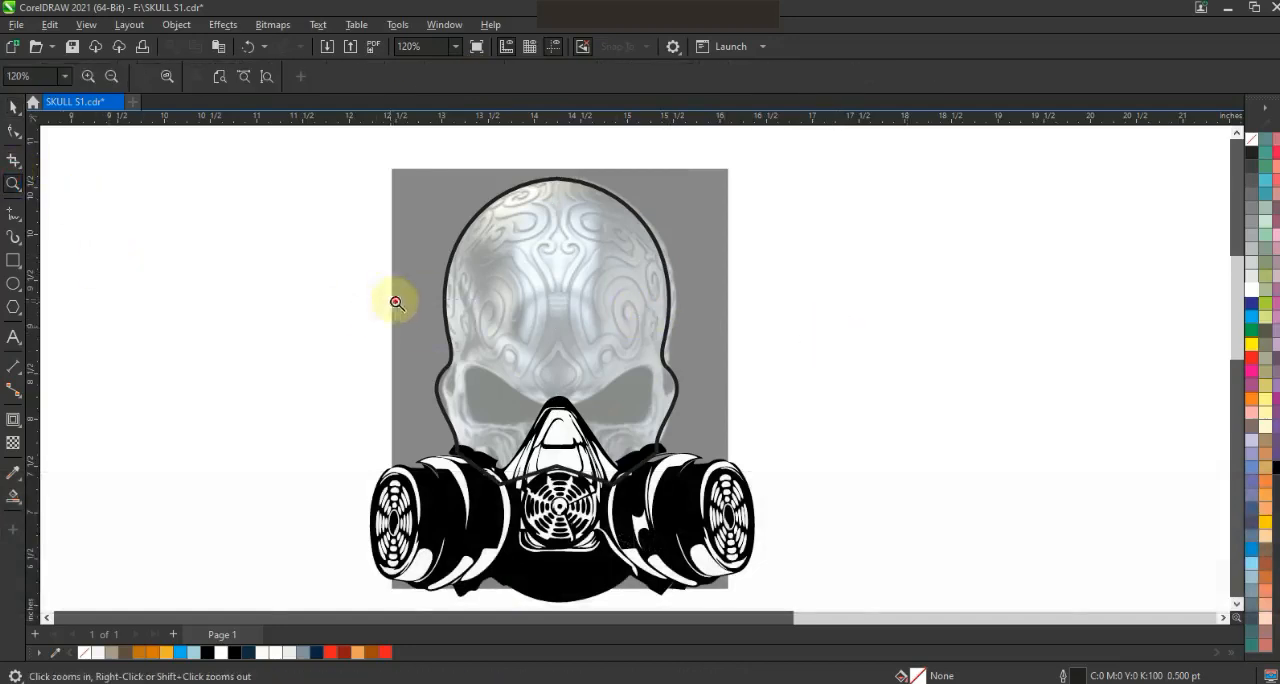
{"action": "left_click_drag", "start_coordinate": [781, 477], "coordinate": [781, 477]}
{"action": "key", "text": "F5"}
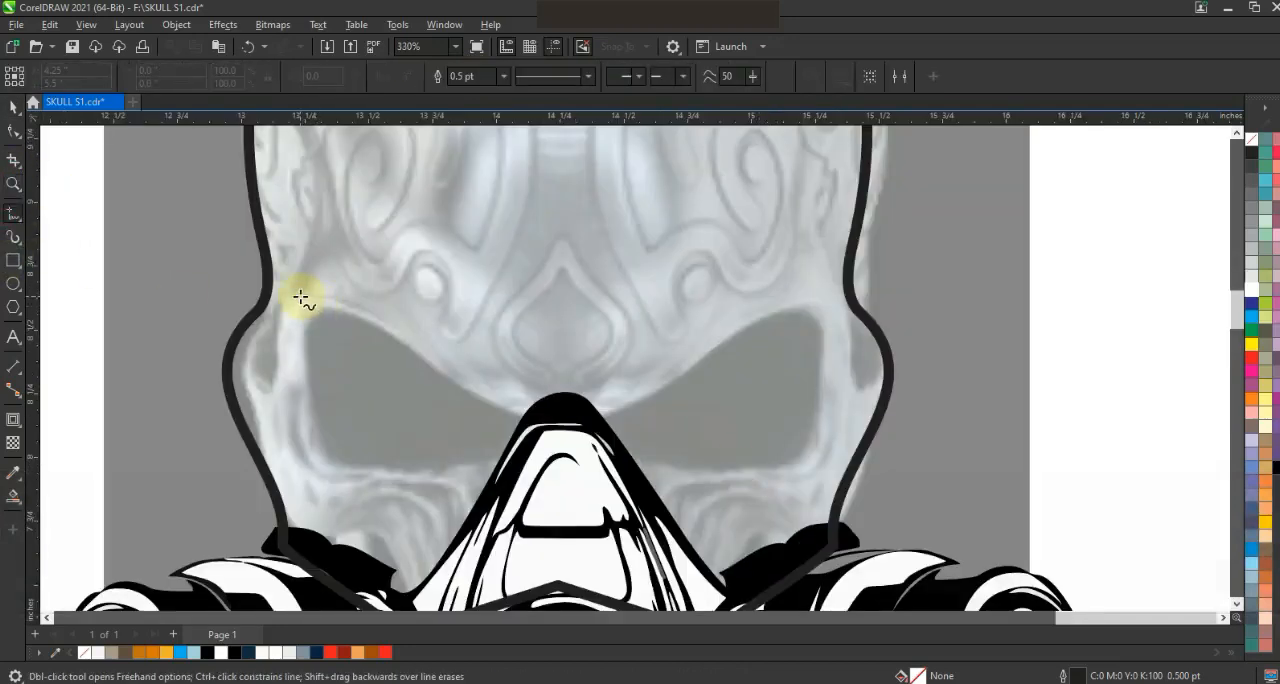
{"action": "double_click", "coordinate": [498, 410]}
{"action": "double_click", "coordinate": [451, 291]}
{"action": "double_click", "coordinate": [558, 395]}
{"action": "double_click", "coordinate": [316, 461]}
{"action": "double_click", "coordinate": [360, 438]}
{"action": "left_click", "coordinate": [300, 296]}
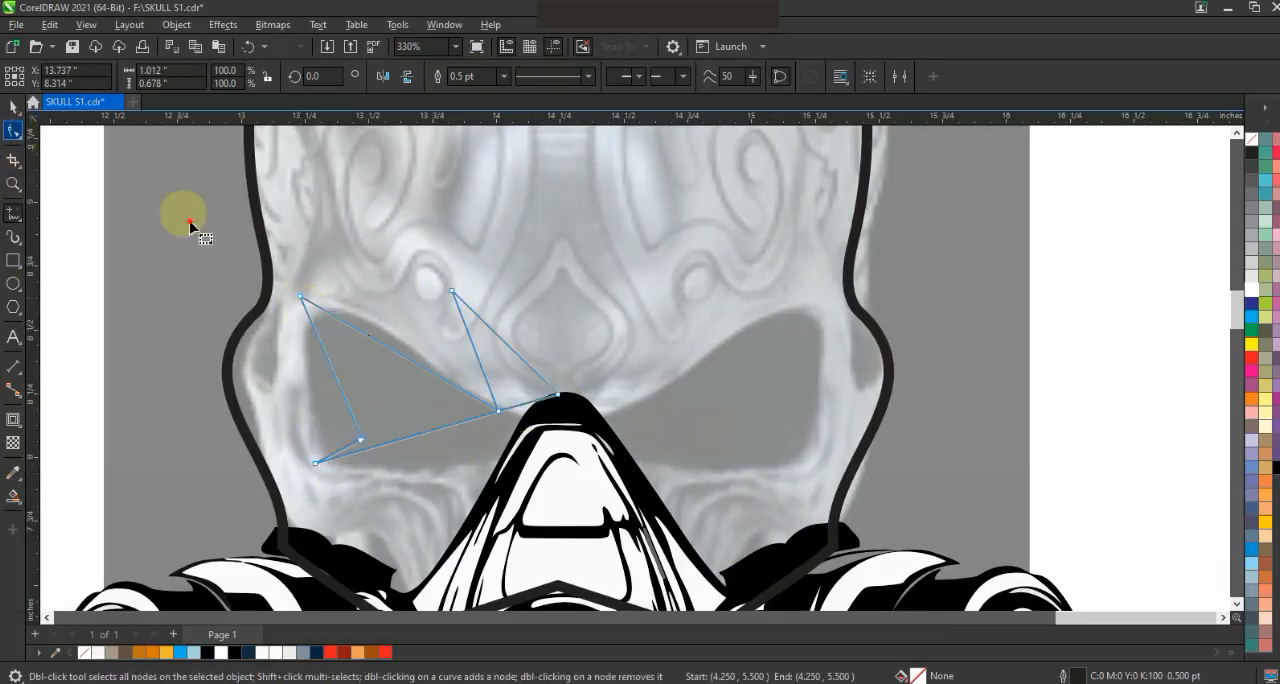
- Curve the lower and outer edges of the left eye shape and refine its nodes around the lower spur
{"action": "key", "text": "F10"}
{"action": "left_click_drag", "start_coordinate": [451, 424], "coordinate": [468, 468]}
{"action": "left_click_drag", "start_coordinate": [338, 451], "coordinate": [347, 458]}
{"action": "left_click_drag", "start_coordinate": [350, 420], "coordinate": [297, 378]}
{"action": "left_click_drag", "start_coordinate": [306, 452], "coordinate": [311, 486]}
{"action": "left_click_drag", "start_coordinate": [299, 297], "coordinate": [296, 282]}
{"action": "left_click_drag", "start_coordinate": [314, 465], "coordinate": [314, 461]}
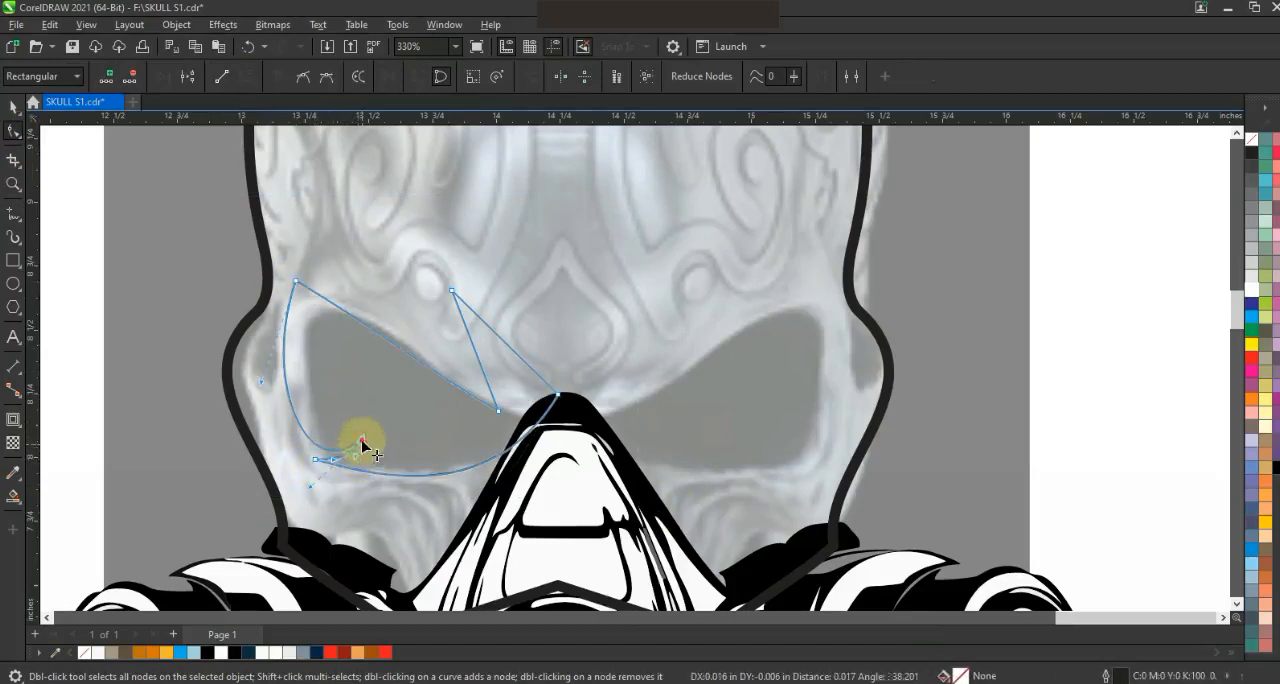
{"action": "left_click", "coordinate": [350, 453]}
{"action": "left_click_drag", "start_coordinate": [336, 449], "coordinate": [332, 452]}
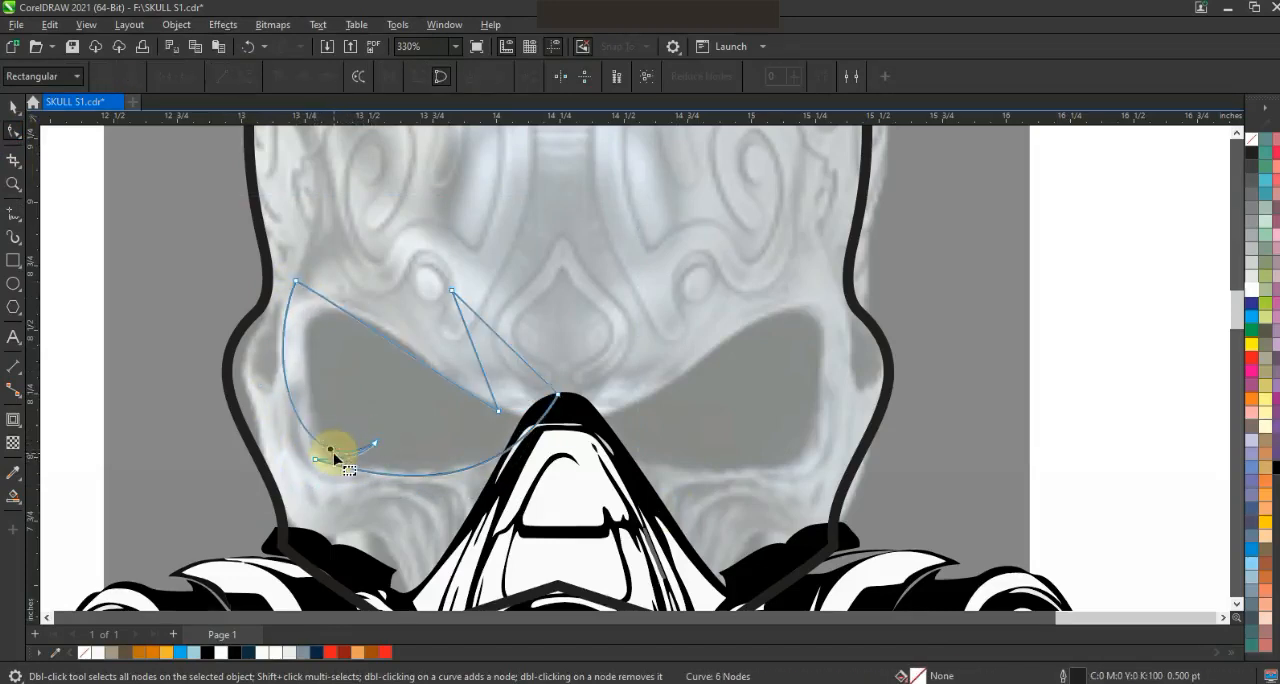
- Curve the upper edge and brow spur of the left eye shape, adjusting the node near the nose
{"action": "left_click", "coordinate": [296, 285]}
{"action": "left_click", "coordinate": [372, 342]}
{"action": "left_click_drag", "start_coordinate": [374, 305], "coordinate": [528, 342]}
{"action": "key", "text": "ctrl+z"}
{"action": "left_click_drag", "start_coordinate": [498, 411], "coordinate": [508, 412]}
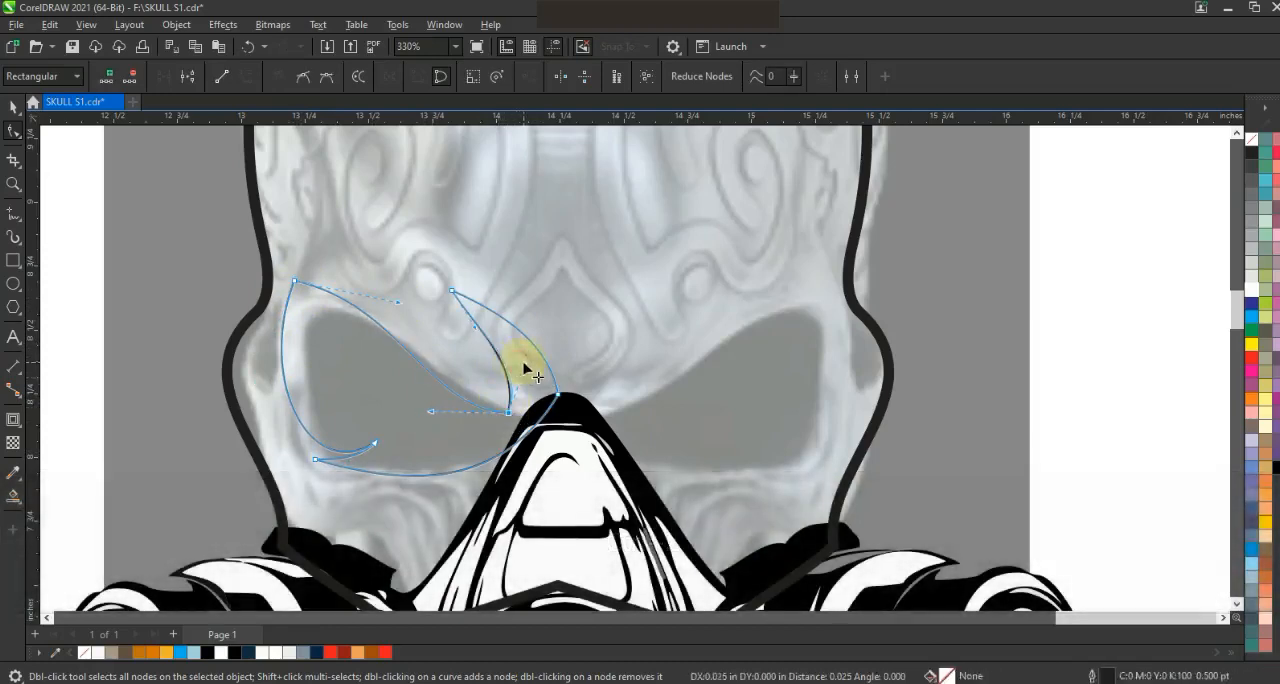
- Fill the eye shape with black and weld it to a mirrored copy over the right eye socket
{"action": "left_click", "coordinate": [13, 106]}
{"action": "left_click", "coordinate": [234, 652]}
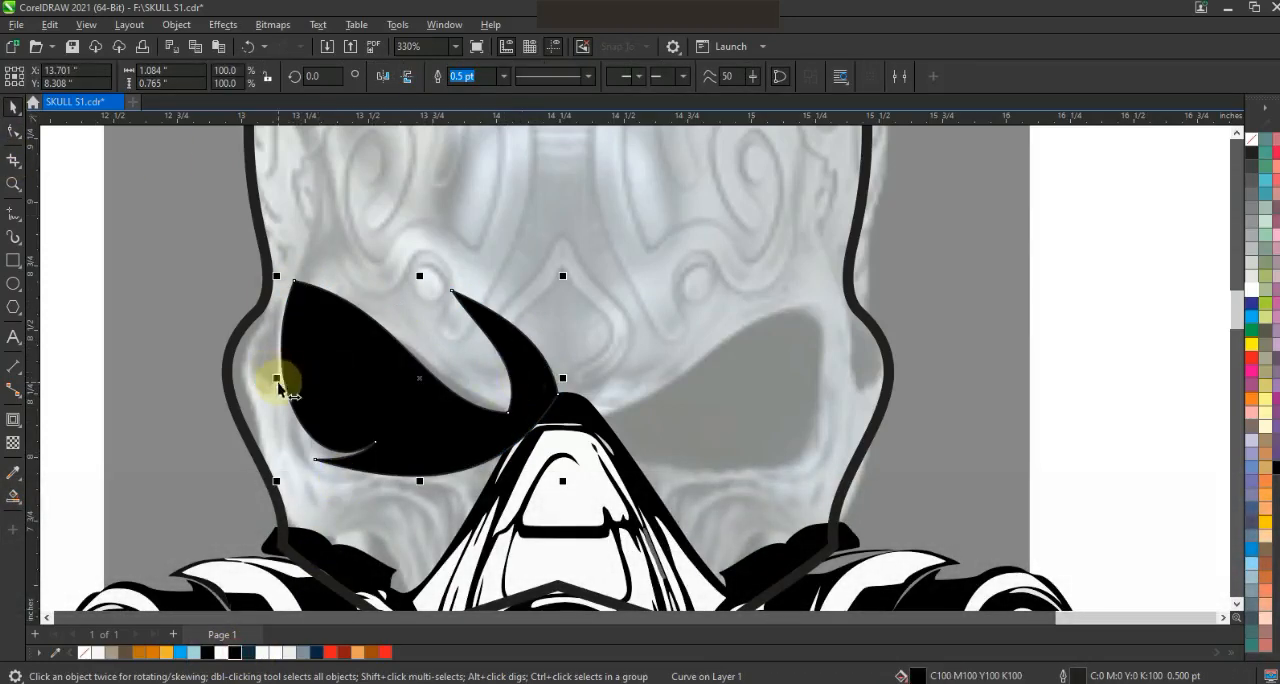
{"action": "left_click_drag", "start_coordinate": [277, 380], "coordinate": [657, 408]}
{"action": "right_click", "coordinate": [657, 408]}
{"action": "left_click", "coordinate": [529, 350], "text": "shift"}
{"action": "left_click", "coordinate": [471, 78]}
- Align the welded eyes and the skull outline on a common vertical centre line
{"action": "key", "text": "F3"}
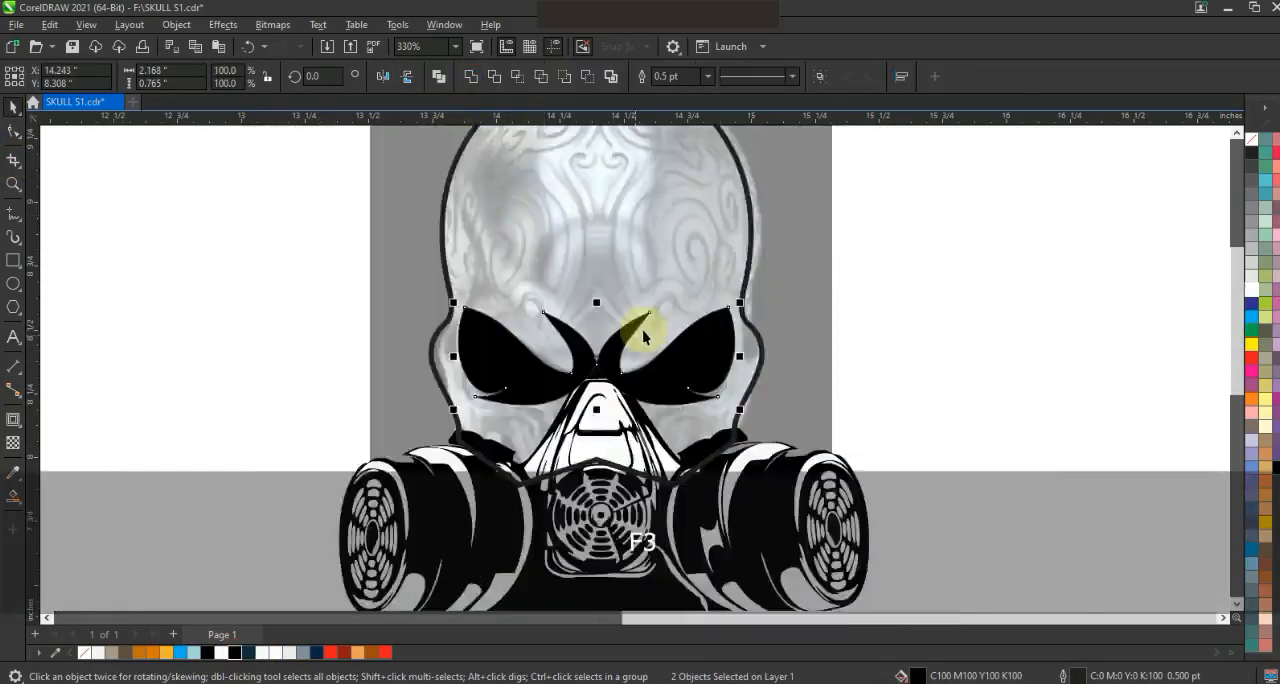
{"action": "left_click", "coordinate": [703, 271], "text": "shift"}
{"action": "key", "text": "c"}
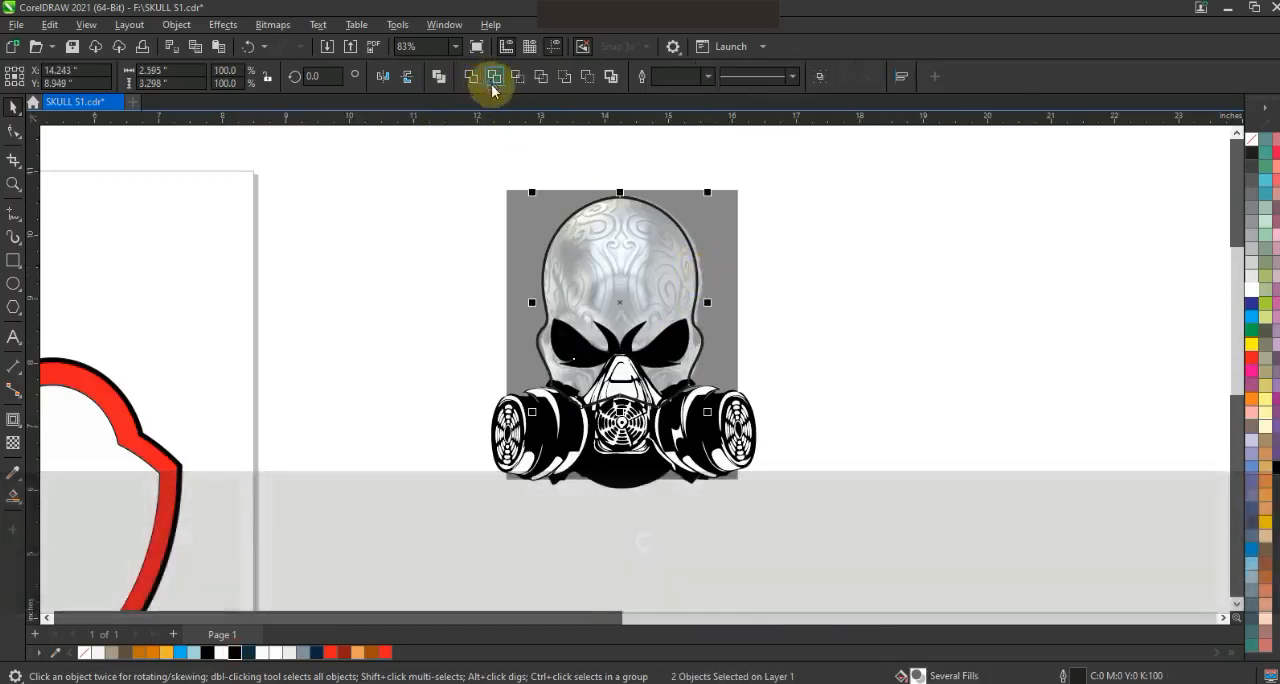
- Draw a closed straight-sided shape with three upward spikes on the left side of the forehead
{"action": "key", "text": "z"}
{"action": "left_click_drag", "start_coordinate": [474, 177], "coordinate": [800, 429]}
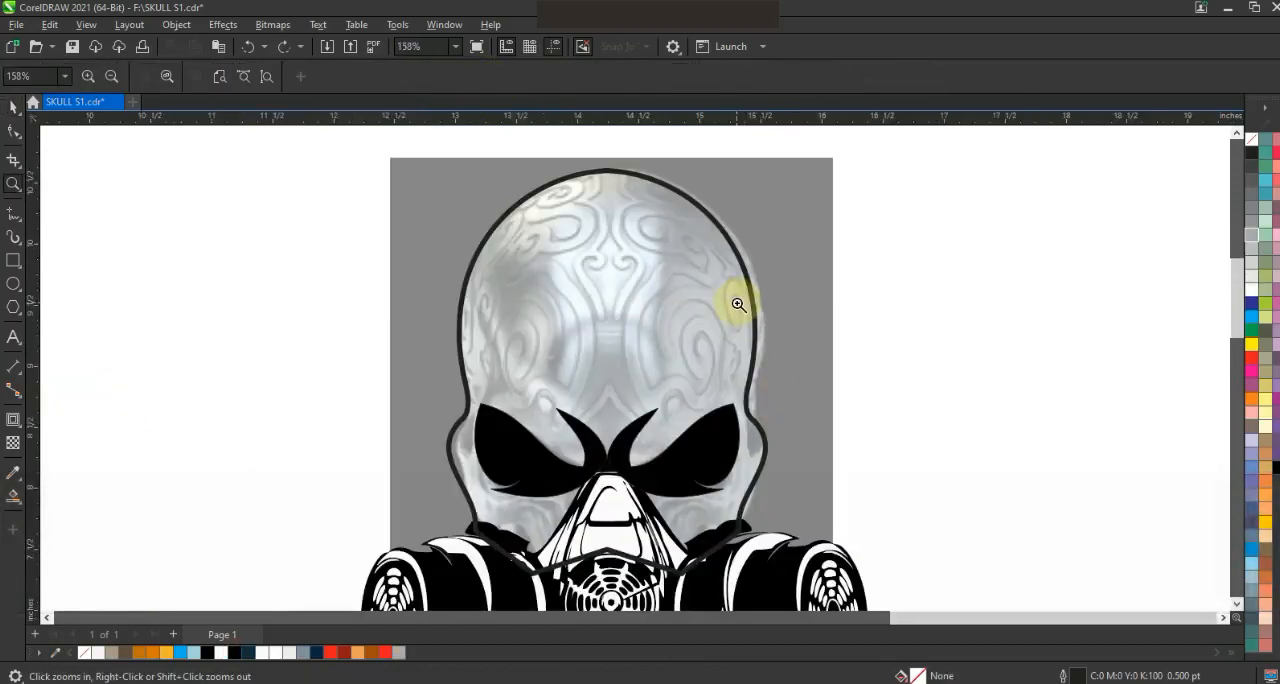
{"action": "left_click", "coordinate": [14, 213]}
{"action": "left_click", "coordinate": [485, 398]}
{"action": "left_click", "coordinate": [563, 271]}
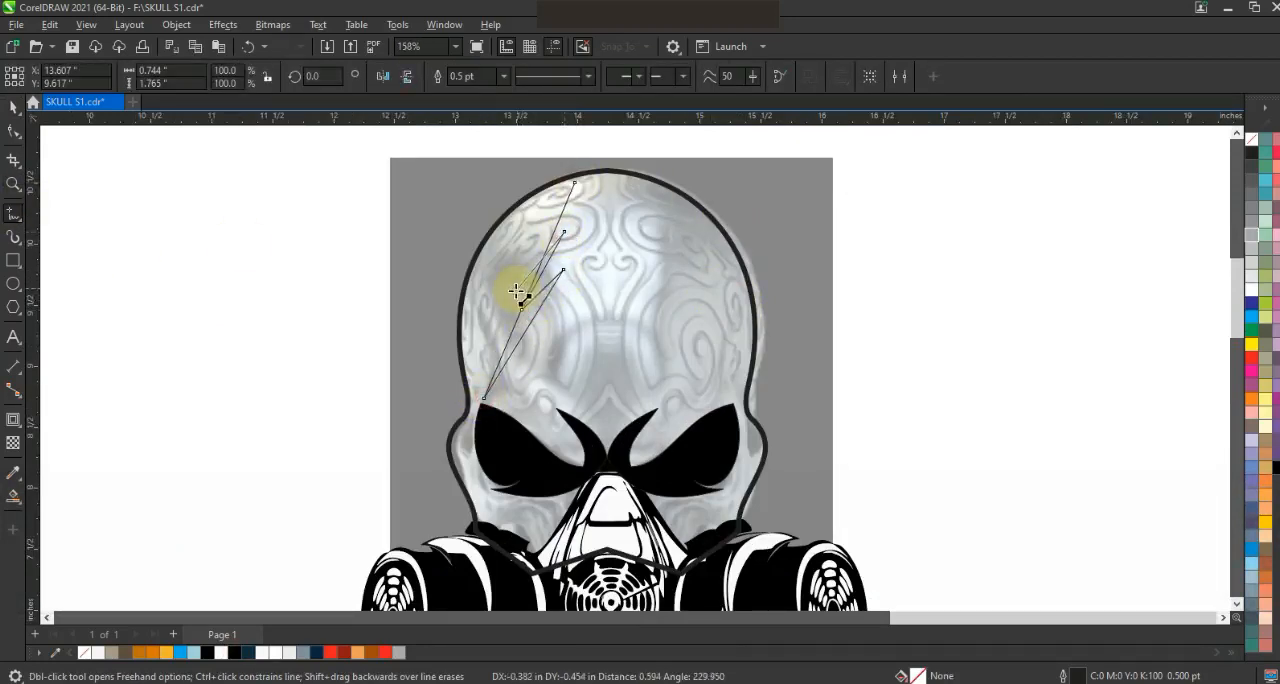
{"action": "left_click", "coordinate": [575, 185]}
- Bend the edges of the spiked forehead shape into flowing curves and fill it with black
{"action": "left_click", "coordinate": [14, 131]}
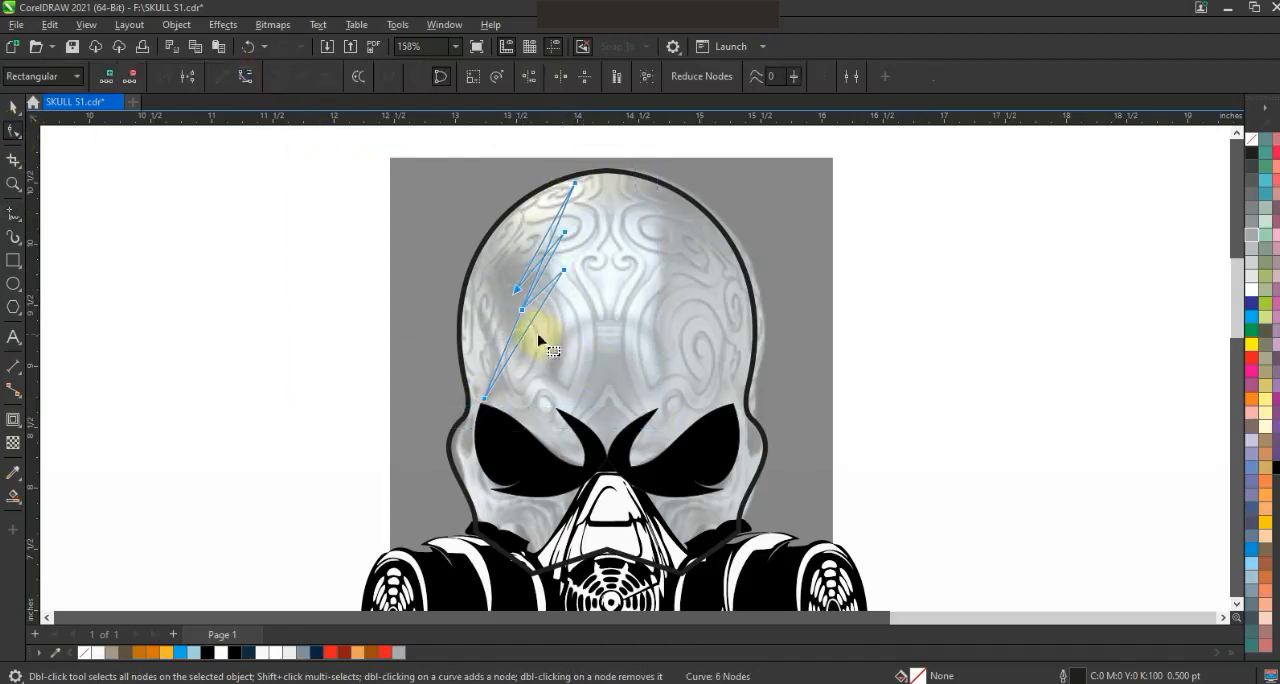
{"action": "mouse_move", "coordinate": [516, 332]}
{"action": "left_mouse_down"}
{"action": "mouse_move", "coordinate": [491, 300]}
{"action": "mouse_move", "coordinate": [514, 251]}
{"action": "mouse_move", "coordinate": [457, 280]}
{"action": "mouse_move", "coordinate": [513, 230]}
{"action": "mouse_move", "coordinate": [548, 268]}
{"action": "left_mouse_up"}
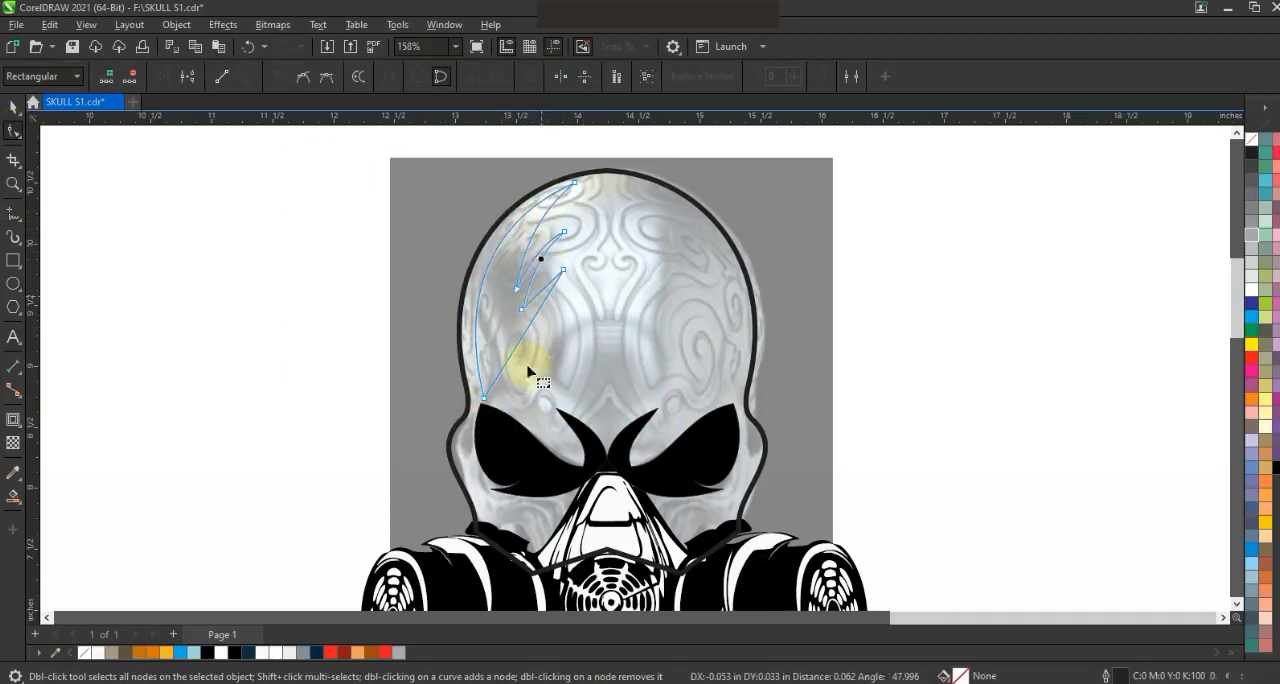
{"action": "left_click", "coordinate": [508, 368]}
{"action": "mouse_move", "coordinate": [548, 402]}
{"action": "left_mouse_down"}
{"action": "mouse_move", "coordinate": [534, 315]}
{"action": "mouse_move", "coordinate": [537, 404]}
{"action": "mouse_move", "coordinate": [551, 406]}
{"action": "left_mouse_up"}
{"action": "left_click", "coordinate": [13, 107]}
{"action": "left_click", "coordinate": [208, 652]}
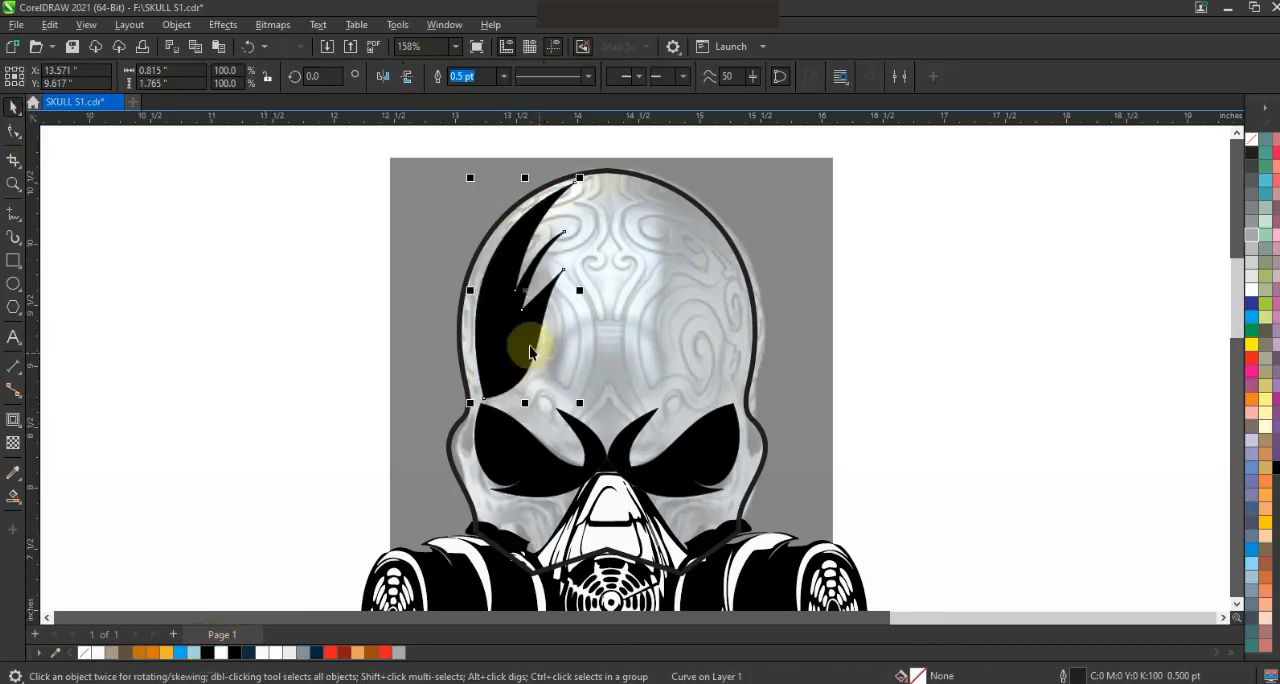
- Place a mirrored copy of the black spiked shape on the right side of the forehead
{"action": "left_click_drag", "start_coordinate": [470, 292], "coordinate": [629, 314]}
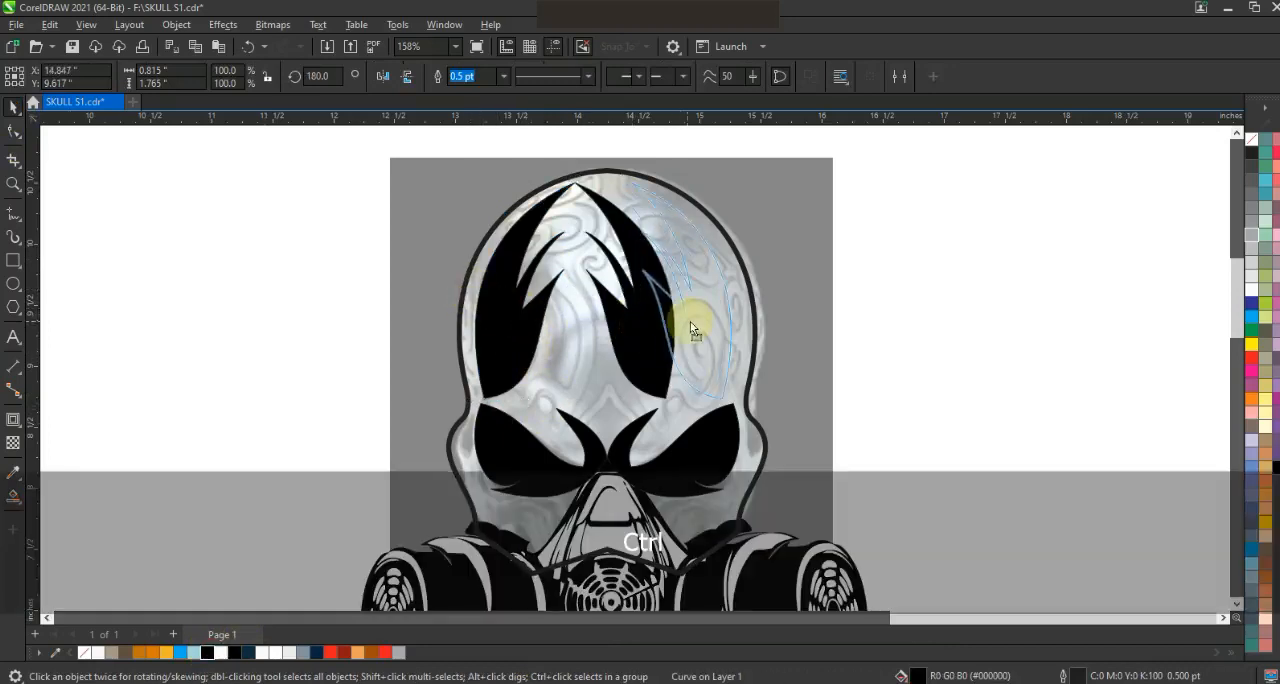
{"action": "key", "text": "Escape"}
{"action": "scroll", "coordinate": [850, 285], "scroll_direction": "down", "scroll_amount": 2}
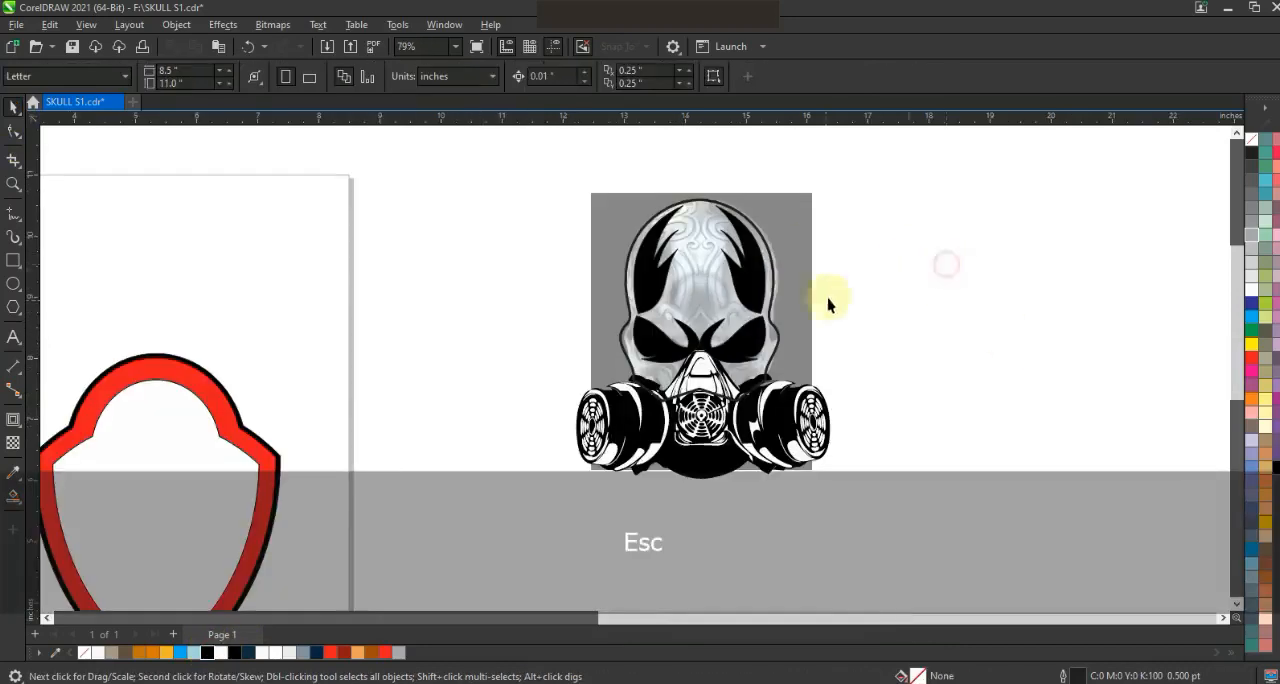
- Fill the skull outline with white and bring the gas mask in front of it
{"action": "left_click", "coordinate": [760, 323]}
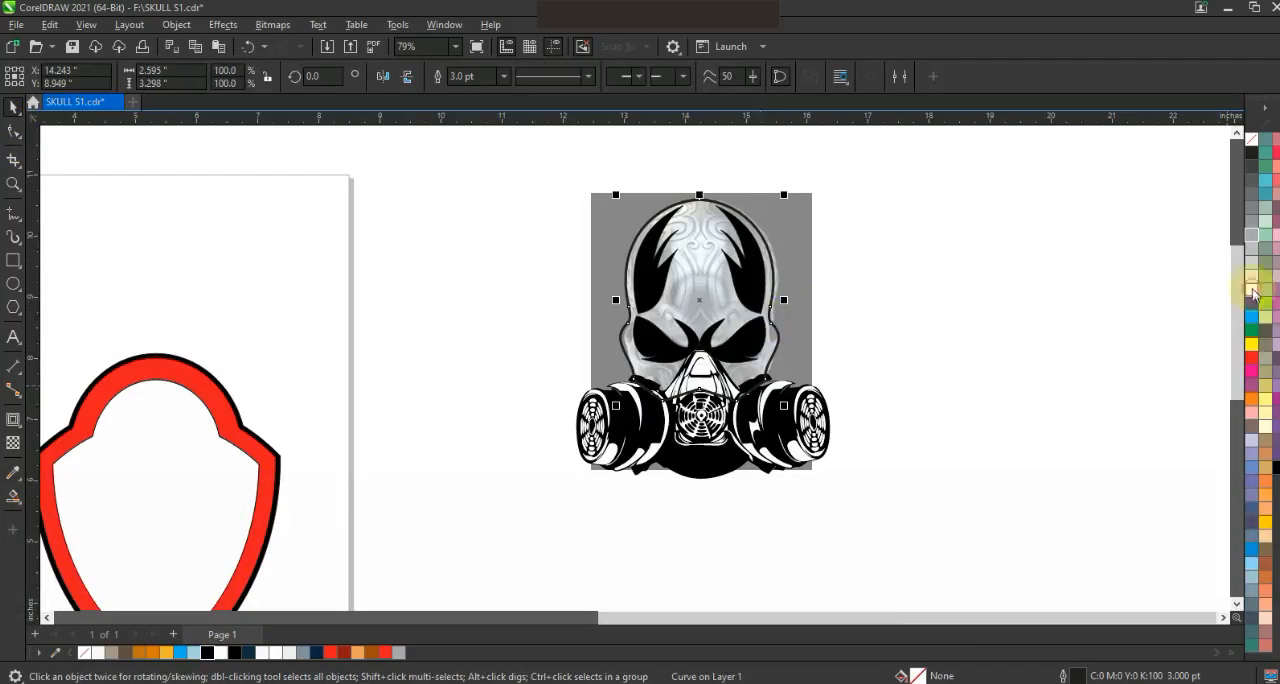
{"action": "left_click", "coordinate": [1252, 290]}
{"action": "left_click", "coordinate": [862, 207]}
{"action": "left_click", "coordinate": [824, 401]}
{"action": "key", "text": "shift+Page_Up"}
- Reduce the height of the skull, eye and forehead shapes slightly from the crown down
{"action": "left_click_drag", "start_coordinate": [894, 186], "coordinate": [557, 429]}
{"action": "left_click_drag", "start_coordinate": [695, 195], "coordinate": [697, 212]}
{"action": "key", "text": "Escape"}
- Move the complete masked skull artwork onto the shield and bring it to the front
{"action": "scroll", "coordinate": [963, 332], "scroll_direction": "down", "scroll_amount": 3}
{"action": "left_click", "coordinate": [818, 311]}
{"action": "left_click_drag", "start_coordinate": [820, 311], "coordinate": [549, 389]}
{"action": "scroll", "coordinate": [710, 342], "scroll_direction": "up", "scroll_amount": 2}
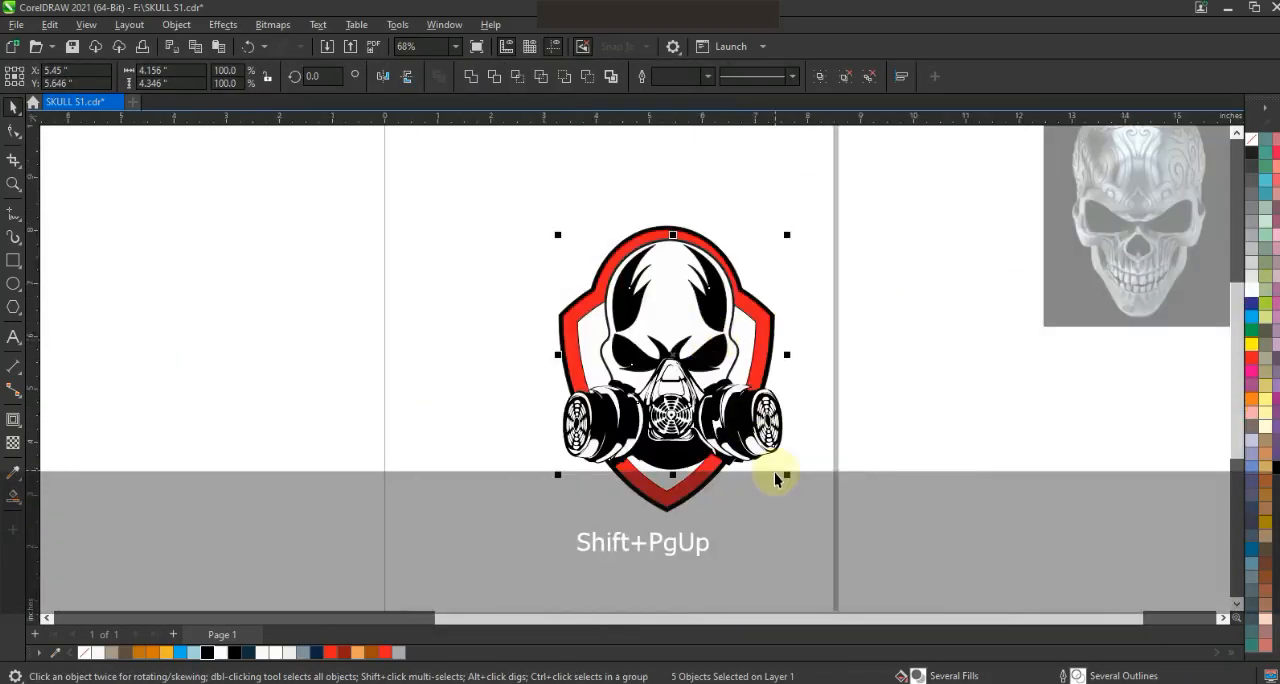
- Scale the masked skull down to about 3.45 inches wide and center it horizontally on the shield as a group
{"action": "left_click_drag", "start_coordinate": [787, 475], "coordinate": [762, 453]}
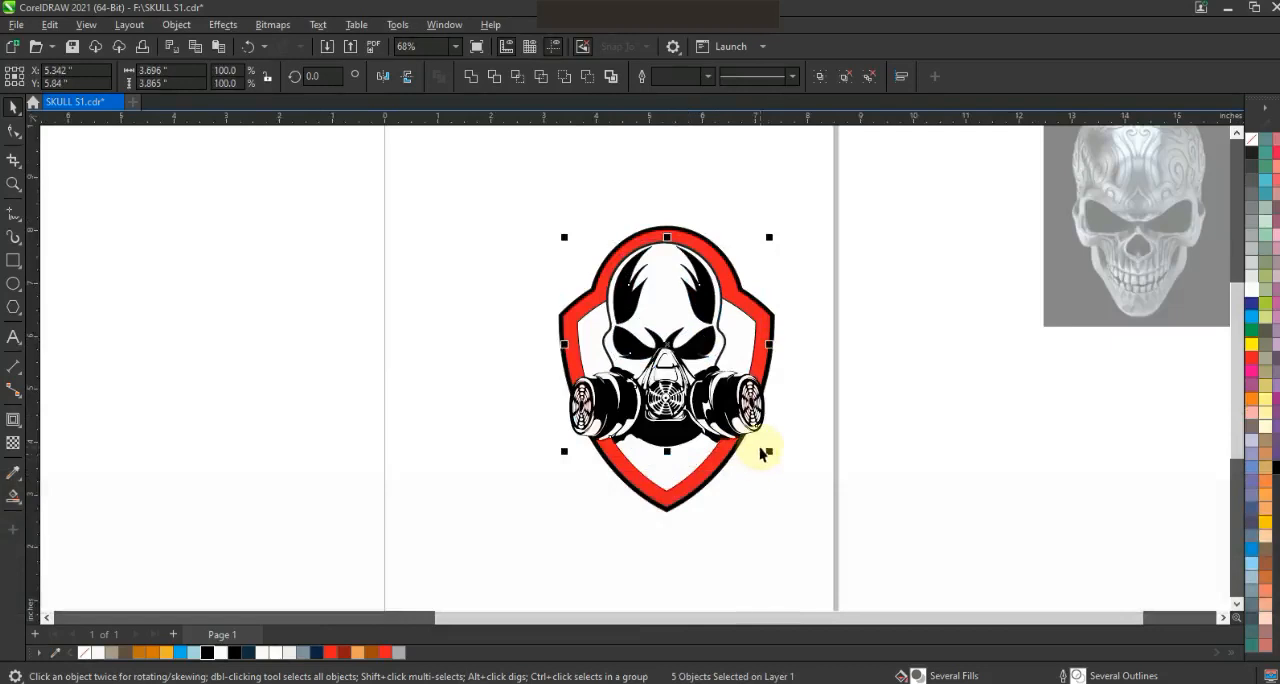
{"action": "key", "text": "ctrl+g"}
{"action": "key", "text": "c"}
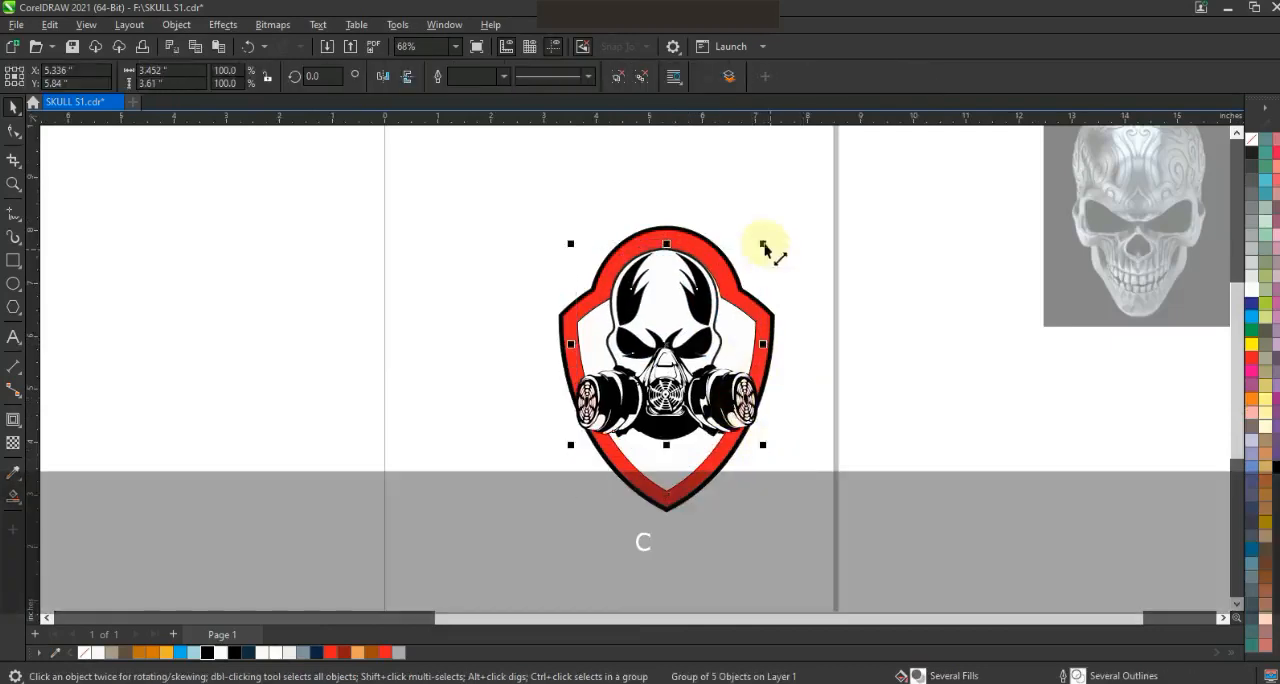
{"action": "left_click", "coordinate": [617, 76]}
- Fill the skull outline shape with light gray
{"action": "key", "text": "shift+F2"}
{"action": "key", "text": "Escape"}
{"action": "left_click", "coordinate": [730, 352]}
{"action": "left_click", "coordinate": [111, 652]}
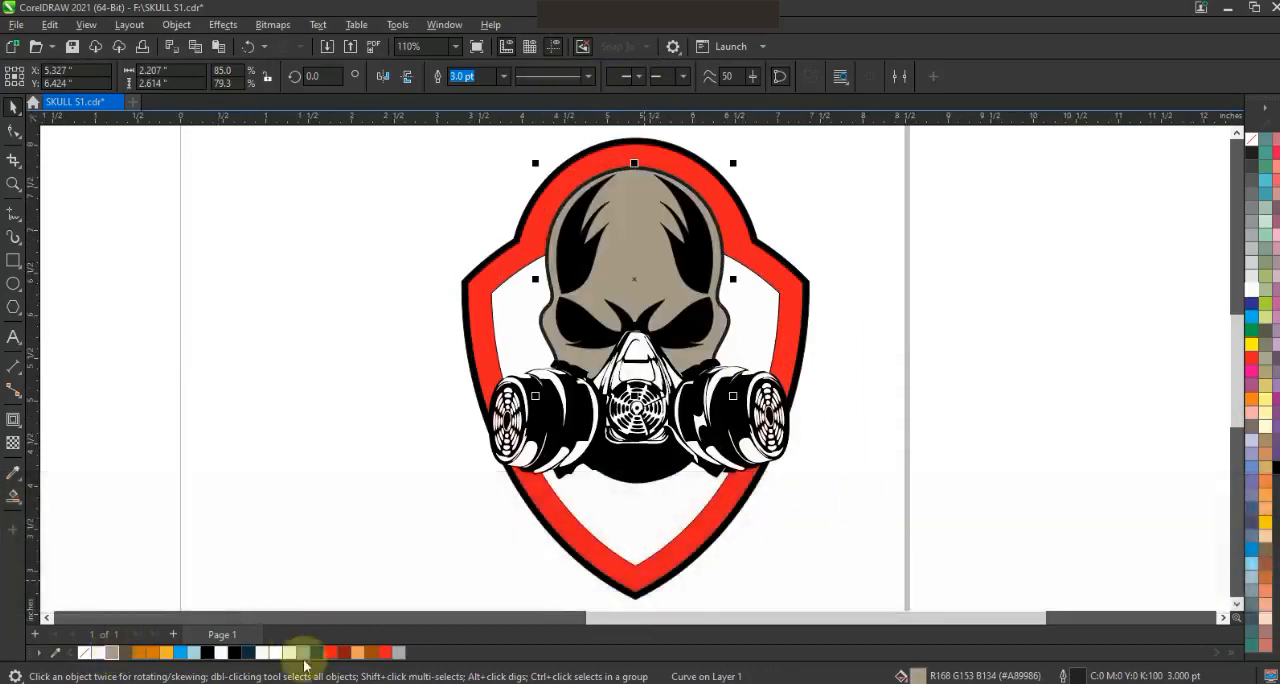
{"action": "left_click", "coordinate": [304, 655]}
{"action": "left_click", "coordinate": [292, 655]}
- Recolor both spiked forehead shapes and the black eye shape dark navy blue
{"action": "left_click", "coordinate": [695, 268]}
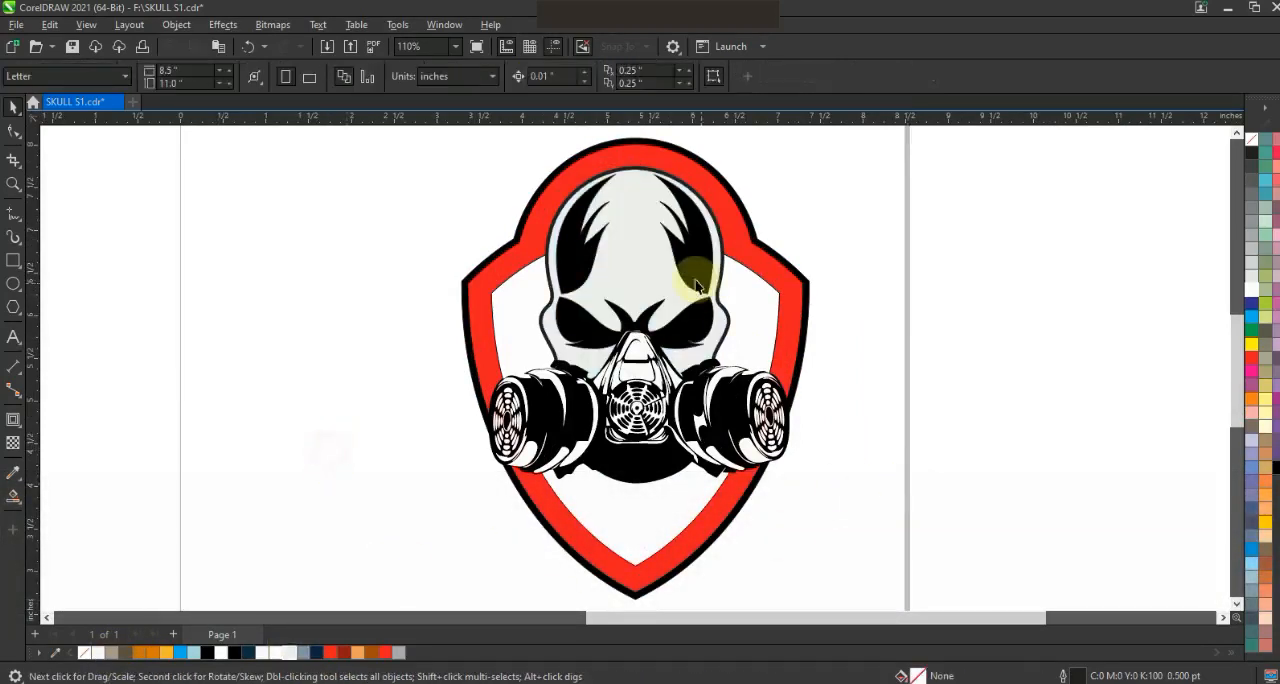
{"action": "left_click", "coordinate": [583, 250], "text": "shift"}
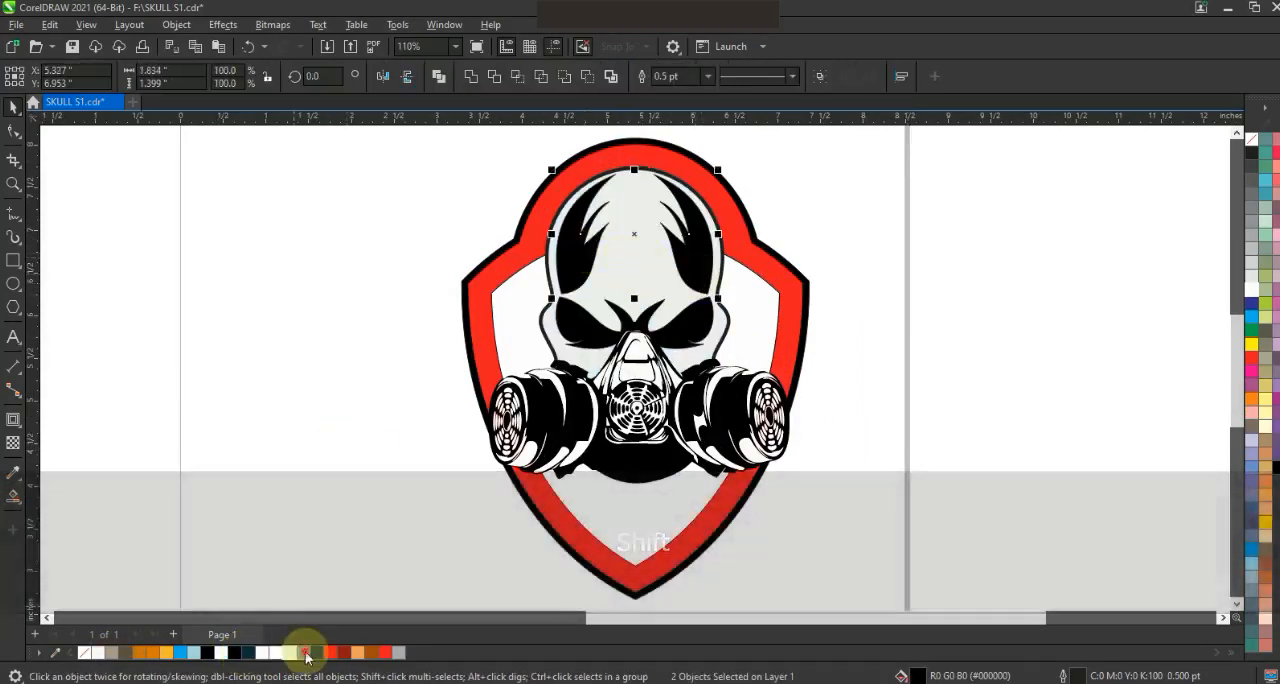
{"action": "left_click", "coordinate": [316, 652]}
{"action": "left_click", "coordinate": [305, 560]}
{"action": "left_click", "coordinate": [681, 330]}
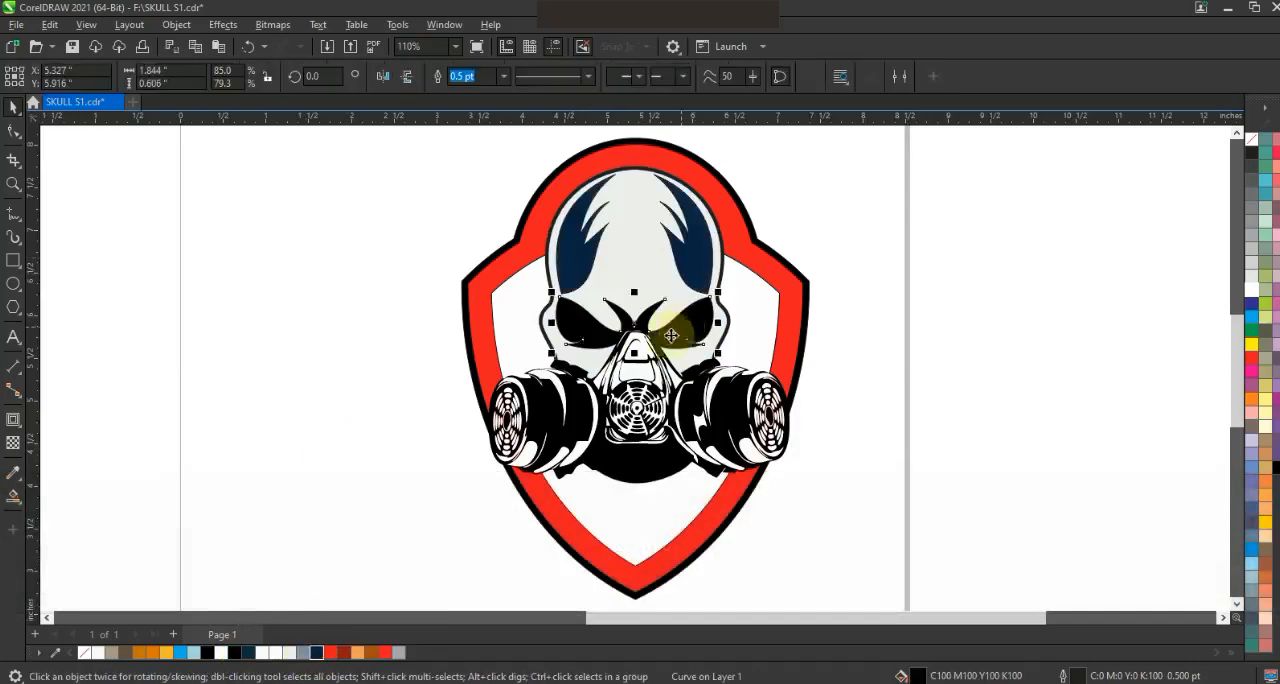
{"action": "left_click", "coordinate": [316, 652]}
{"action": "left_click", "coordinate": [296, 476]}
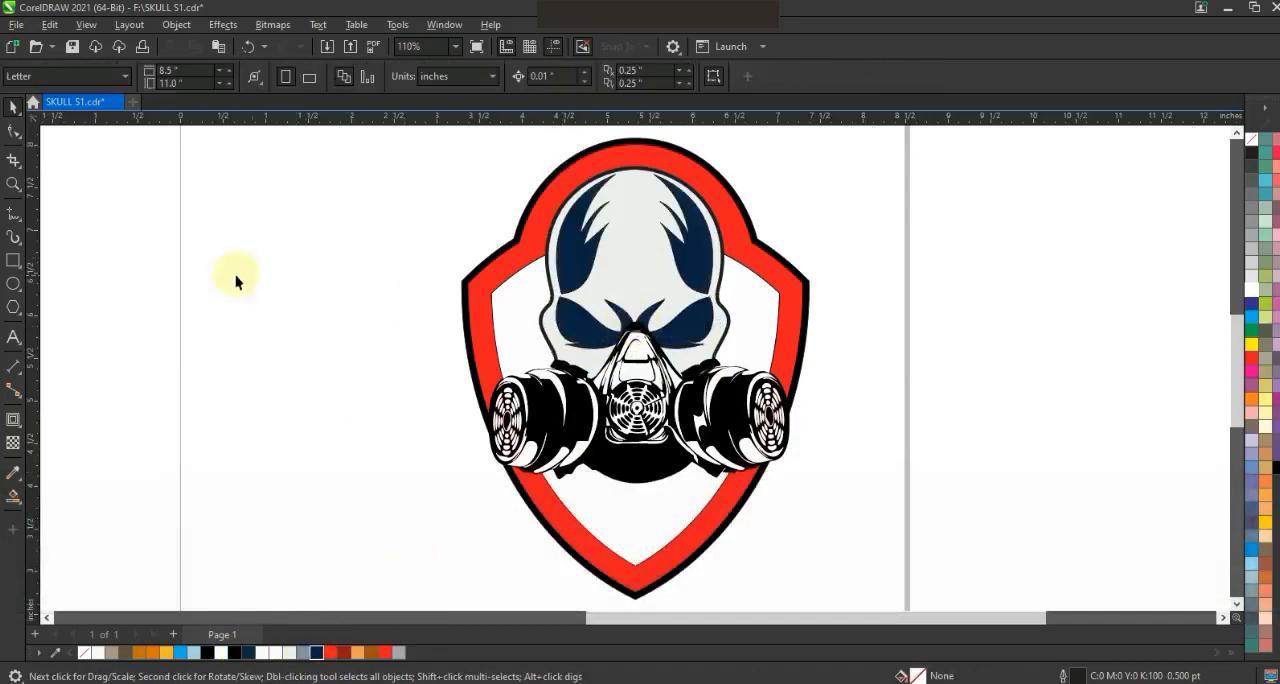
- Draw a small three-sided eye inside the left eye socket and bend its edges into a pointed, curved shape
{"action": "left_click", "coordinate": [14, 185]}
{"action": "left_click_drag", "start_coordinate": [524, 267], "coordinate": [773, 385]}
{"action": "left_click", "coordinate": [14, 214]}
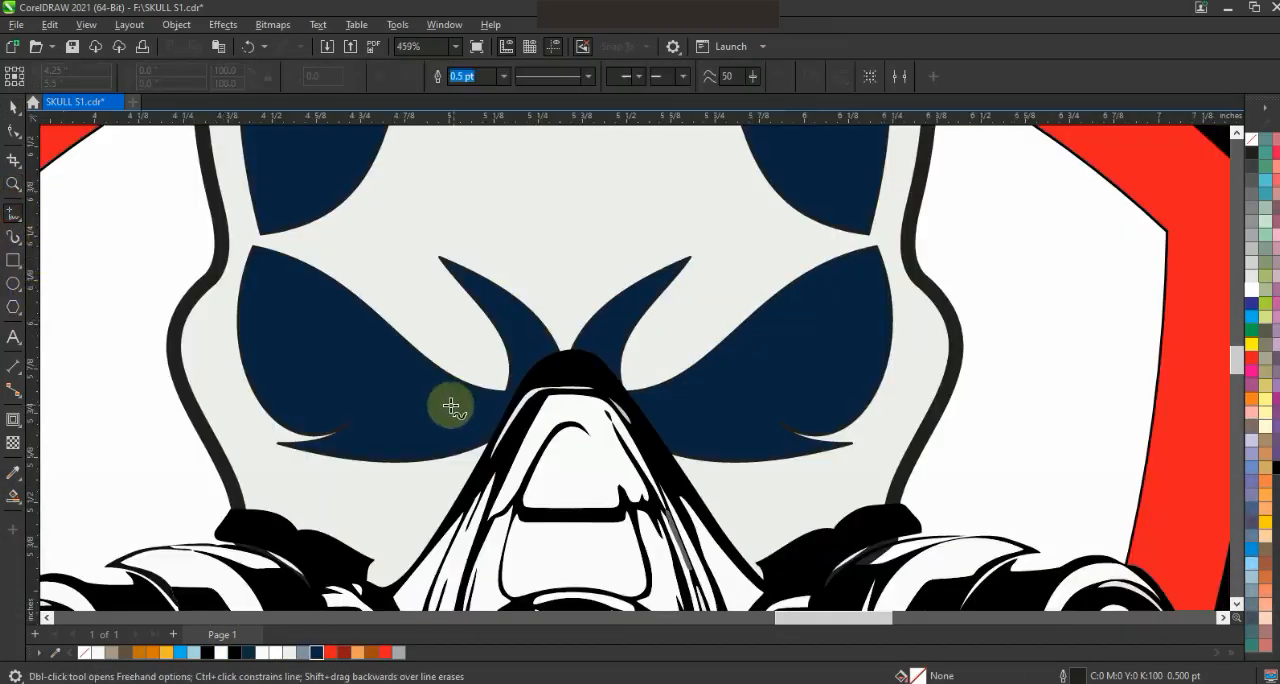
{"action": "left_click", "coordinate": [307, 332]}
{"action": "key", "text": "F10"}
{"action": "mouse_move", "coordinate": [380, 376]}
{"action": "left_mouse_down"}
{"action": "mouse_move", "coordinate": [360, 406]}
{"action": "mouse_move", "coordinate": [389, 371]}
{"action": "left_mouse_up"}
{"action": "left_click_drag", "start_coordinate": [307, 332], "coordinate": [307, 320]}
{"action": "left_click_drag", "start_coordinate": [370, 428], "coordinate": [368, 437]}
{"action": "left_click_drag", "start_coordinate": [396, 375], "coordinate": [382, 414]}
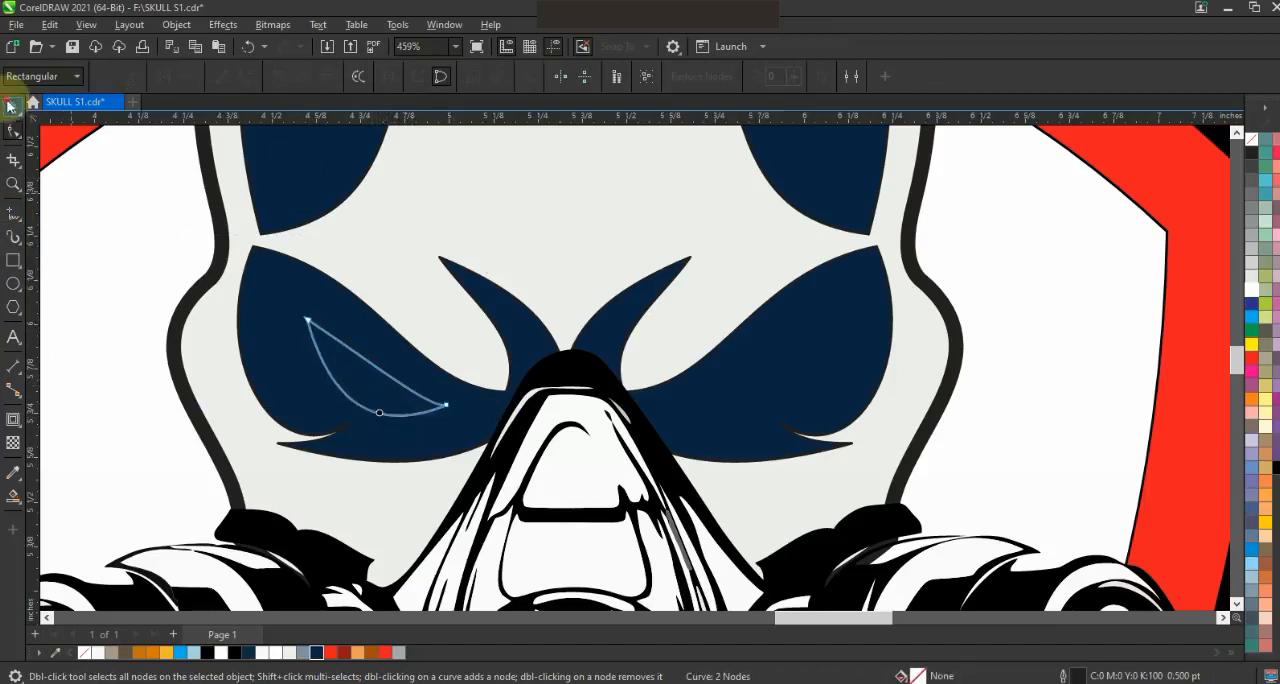
- Fill the drawn eye with red and place a mirrored copy in the right eye socket
{"action": "left_click", "coordinate": [12, 106]}
{"action": "left_click", "coordinate": [331, 652]}
{"action": "right_click", "coordinate": [500, 388]}
{"action": "left_click_drag", "start_coordinate": [303, 367], "coordinate": [738, 402]}
{"action": "left_click", "coordinate": [398, 386], "text": "shift"}
{"action": "key", "text": "F3"}
{"action": "key", "text": "F3"}
{"action": "key", "text": "F3"}
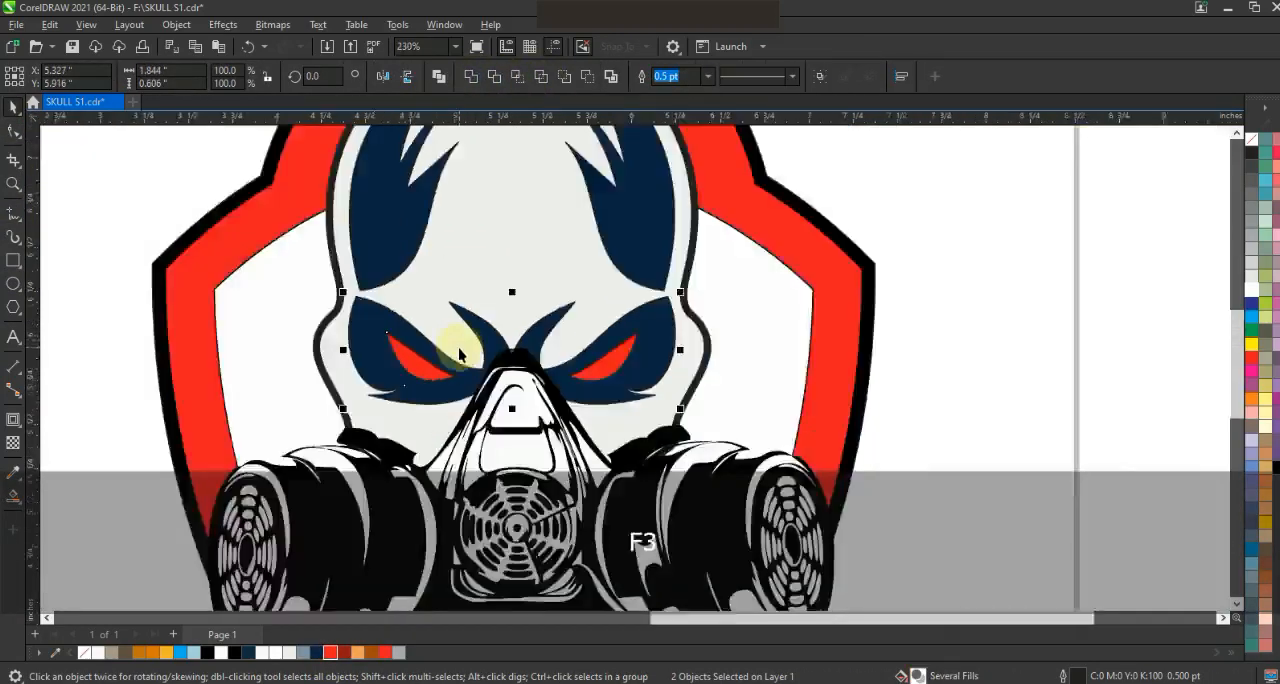
- Draw half of a pointed shading shape along the forehead's center line and curve its upper and outer edges
{"action": "left_click", "coordinate": [785, 427]}
{"action": "left_click", "coordinate": [13, 186]}
{"action": "left_click_drag", "start_coordinate": [480, 249], "coordinate": [823, 491]}
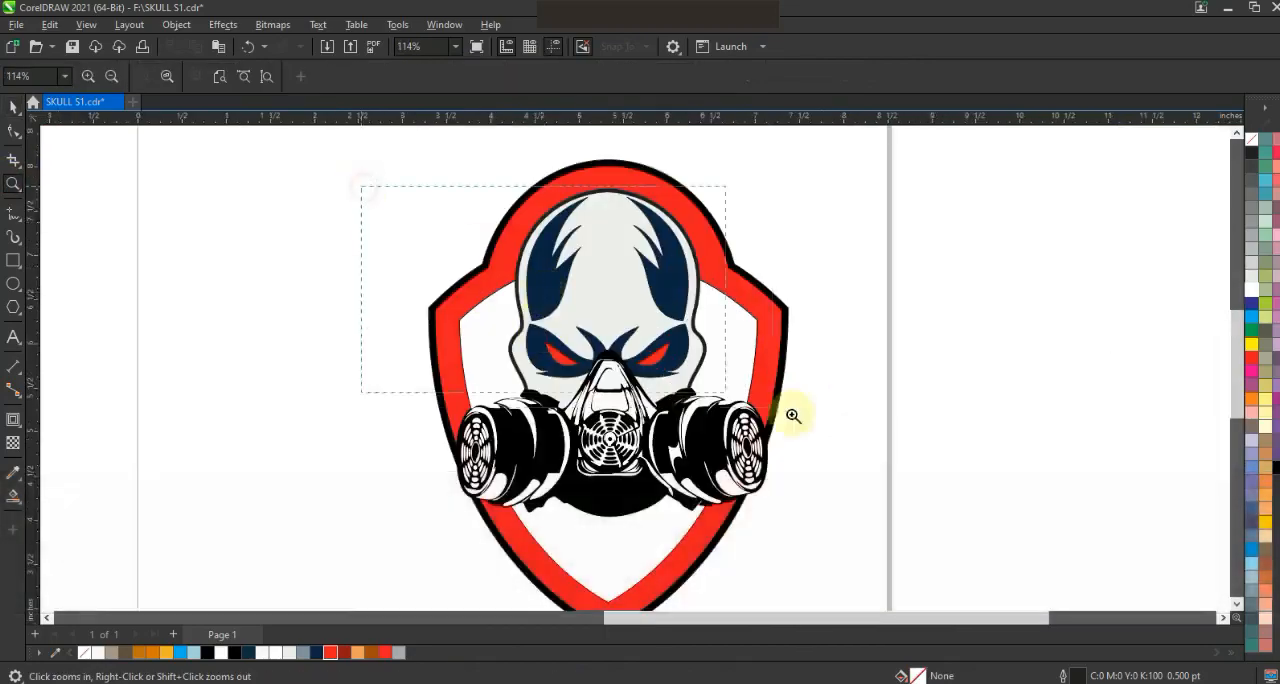
{"action": "left_click", "coordinate": [13, 213]}
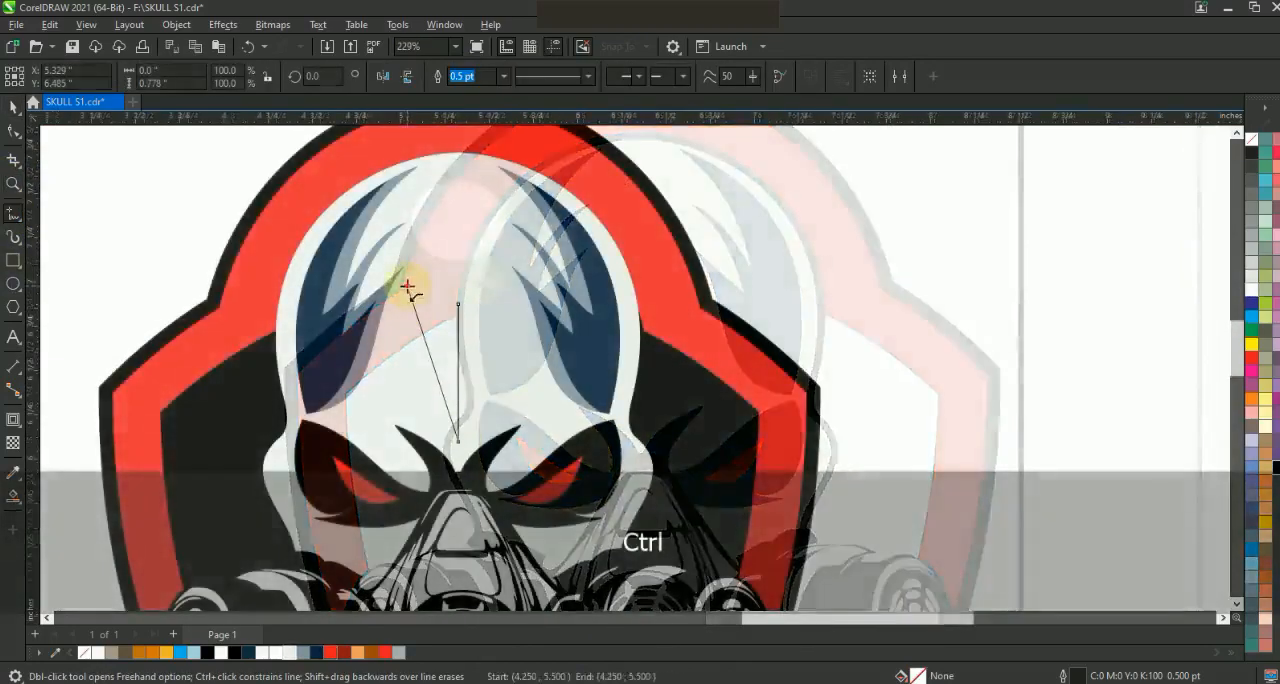
{"action": "left_click", "coordinate": [407, 287]}
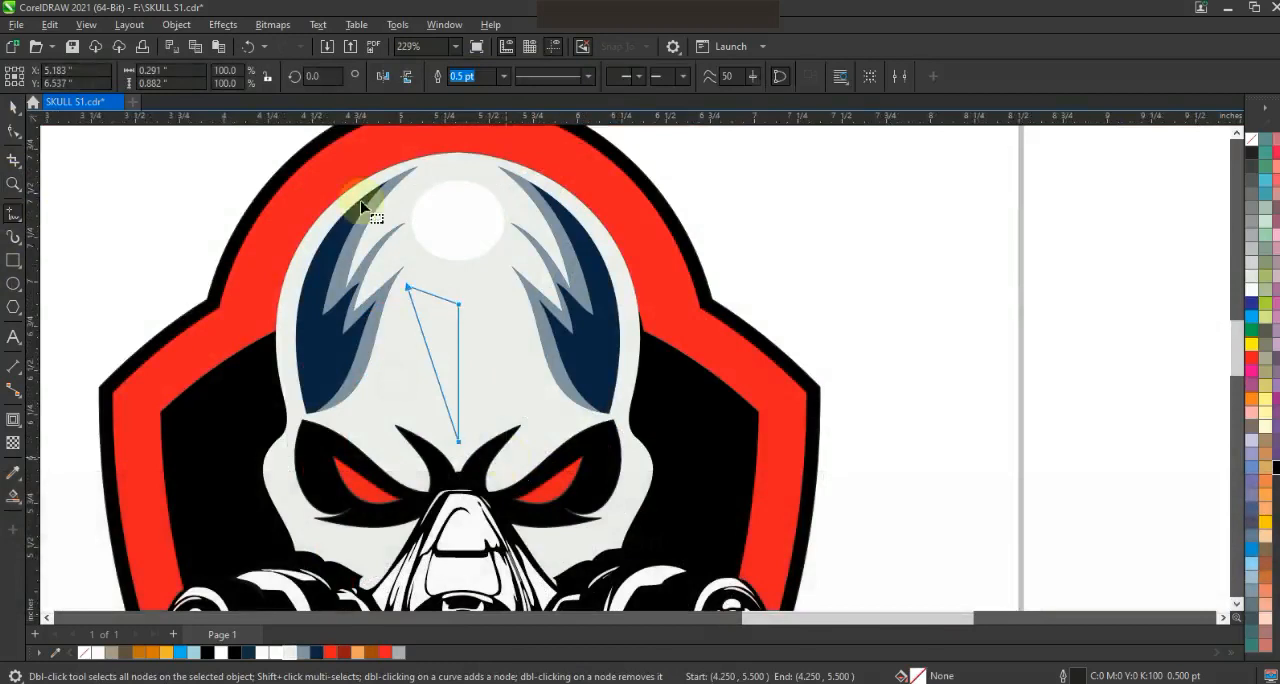
{"action": "key", "text": "F10"}
{"action": "left_click", "coordinate": [417, 289]}
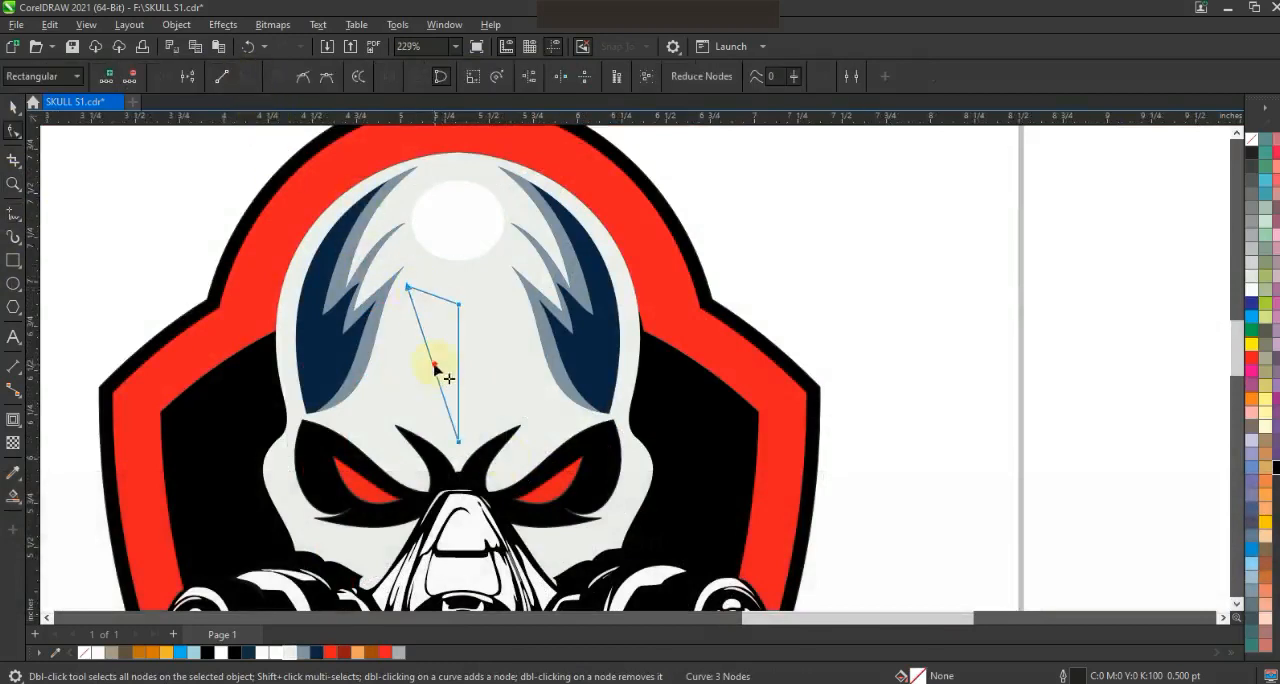
{"action": "left_click_drag", "start_coordinate": [434, 366], "coordinate": [414, 369]}
{"action": "left_click_drag", "start_coordinate": [430, 296], "coordinate": [431, 308]}
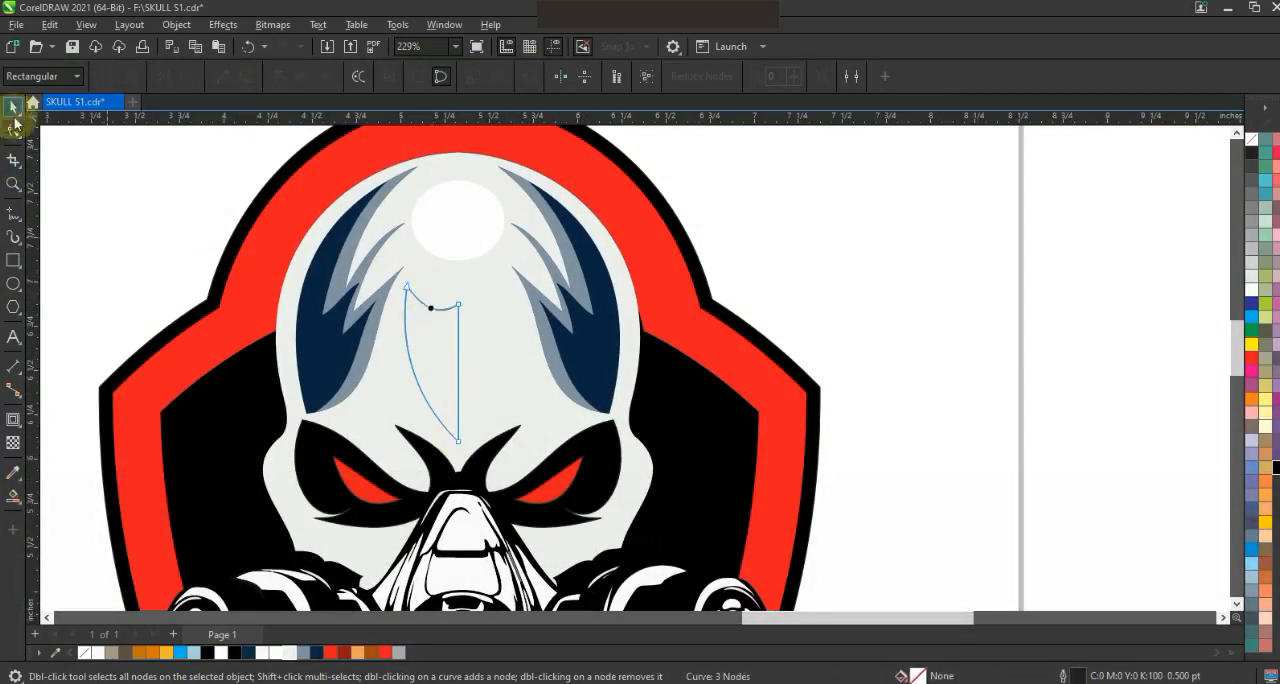
- Mirror the half shape across the forehead's center, weld both halves, and reduce the result to 91.8%
{"action": "left_click", "coordinate": [13, 106]}
{"action": "left_click_drag", "start_coordinate": [471, 358], "coordinate": [459, 373]}
{"action": "left_click", "coordinate": [473, 76]}
{"action": "left_click_drag", "start_coordinate": [517, 281], "coordinate": [512, 287]}
- Fill the welded forehead shading shape with gray and remove its outline
{"action": "left_click", "coordinate": [1250, 184]}
{"action": "right_click", "coordinate": [1250, 141]}
{"action": "key", "text": "Escape"}
{"action": "scroll", "coordinate": [774, 257], "scroll_direction": "down", "scroll_amount": 2}
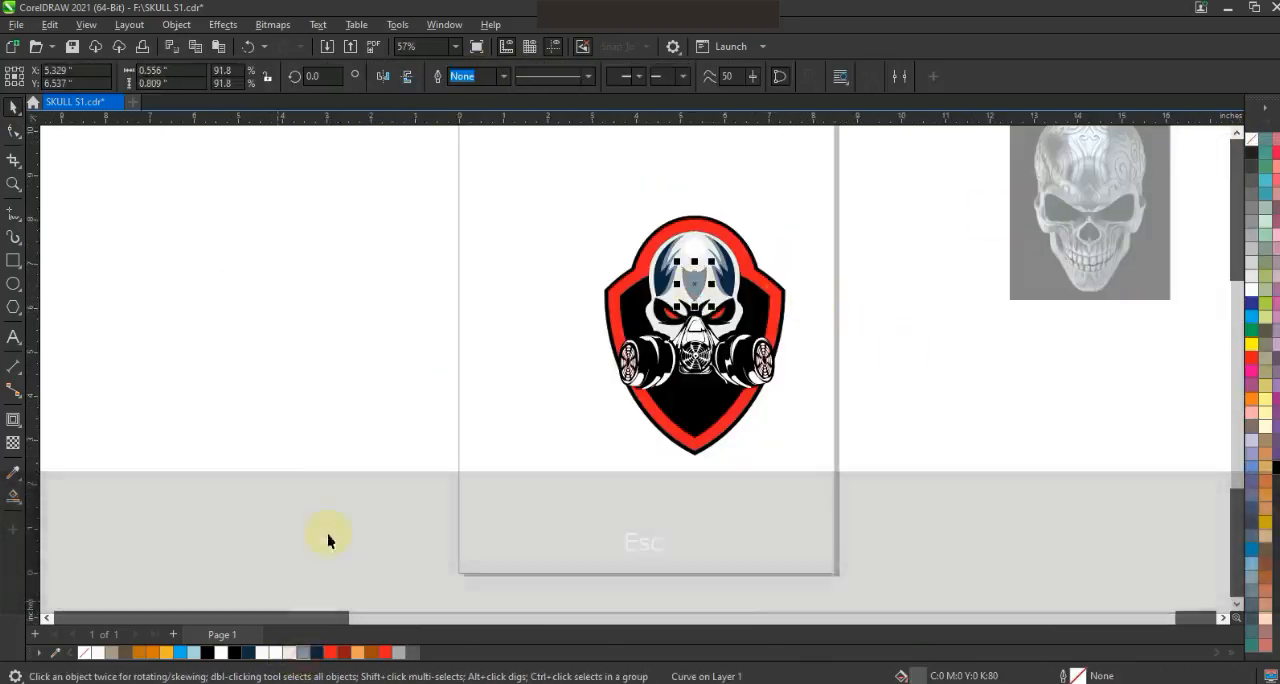
- Recolor the white highlight pieces of the gas mask blue-gray, repeating the fill on further pieces
{"action": "left_click", "coordinate": [756, 370]}
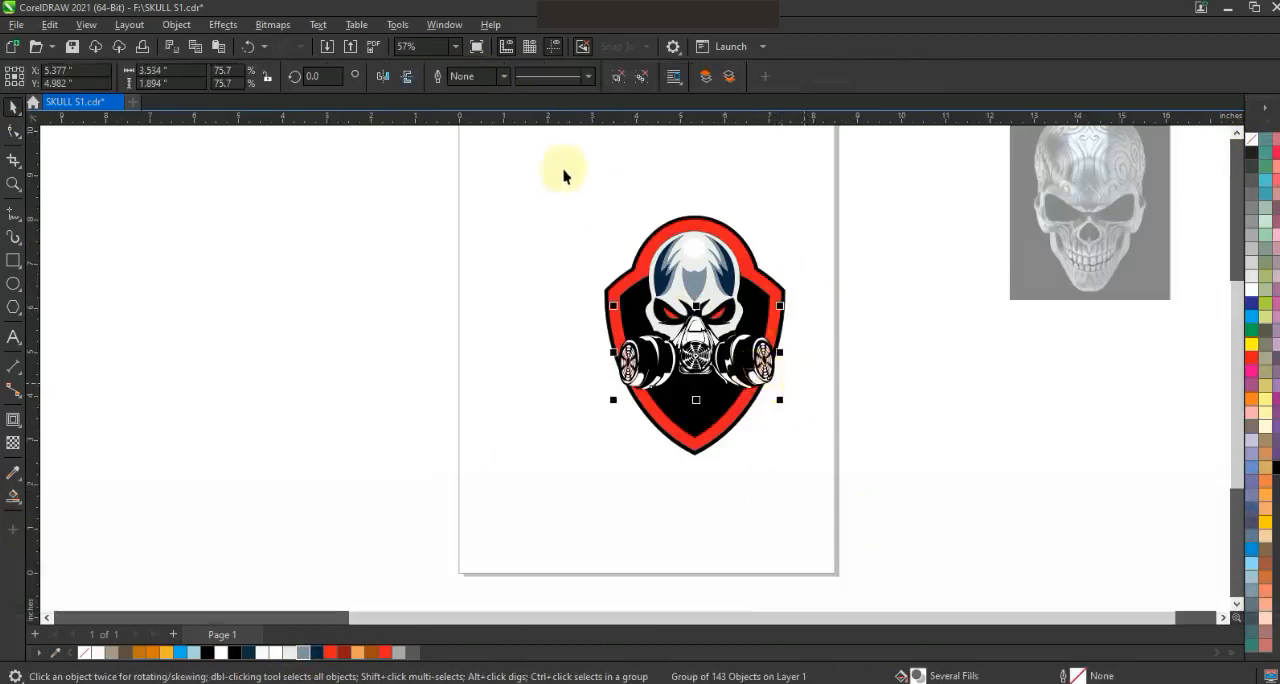
{"action": "key", "text": "shift+F2"}
{"action": "key", "text": "Escape"}
{"action": "key", "text": "F3"}
{"action": "left_click", "coordinate": [605, 288], "text": "shift"}
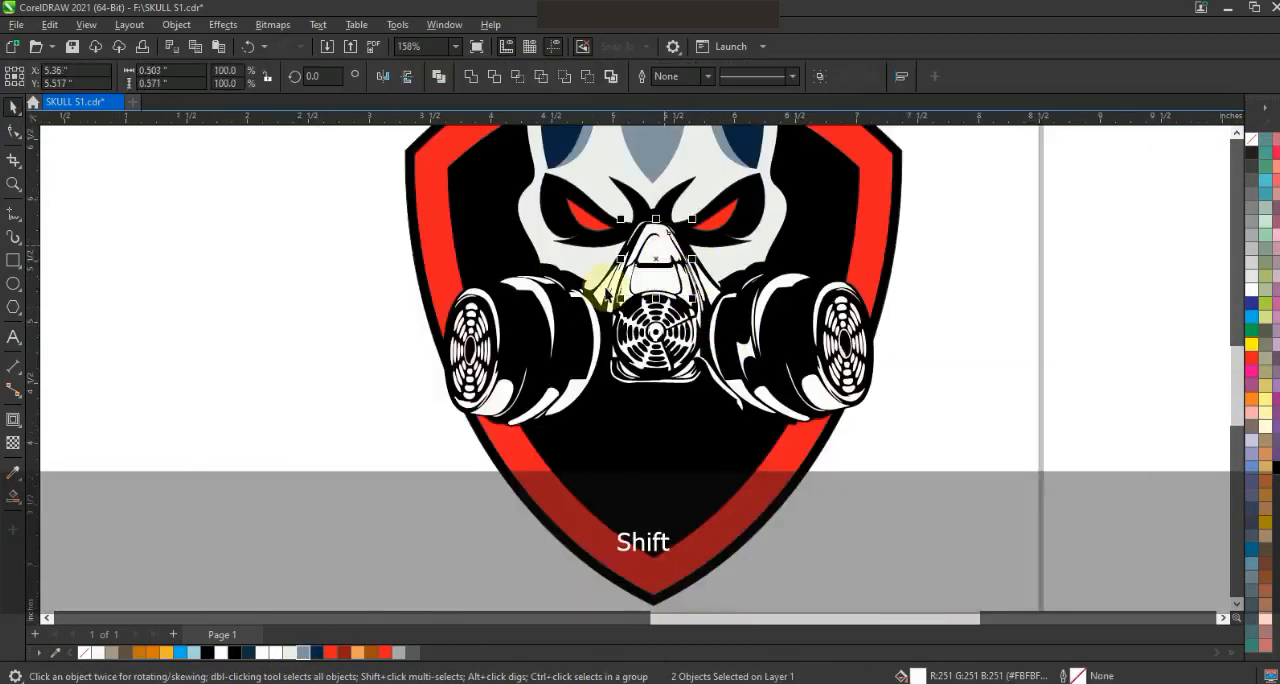
{"action": "left_click", "coordinate": [303, 653]}
{"action": "left_click", "coordinate": [607, 289]}
{"action": "left_click", "coordinate": [628, 295], "text": "shift"}
{"action": "left_click", "coordinate": [690, 297], "text": "shift"}
{"action": "key", "text": "ctrl+r"}
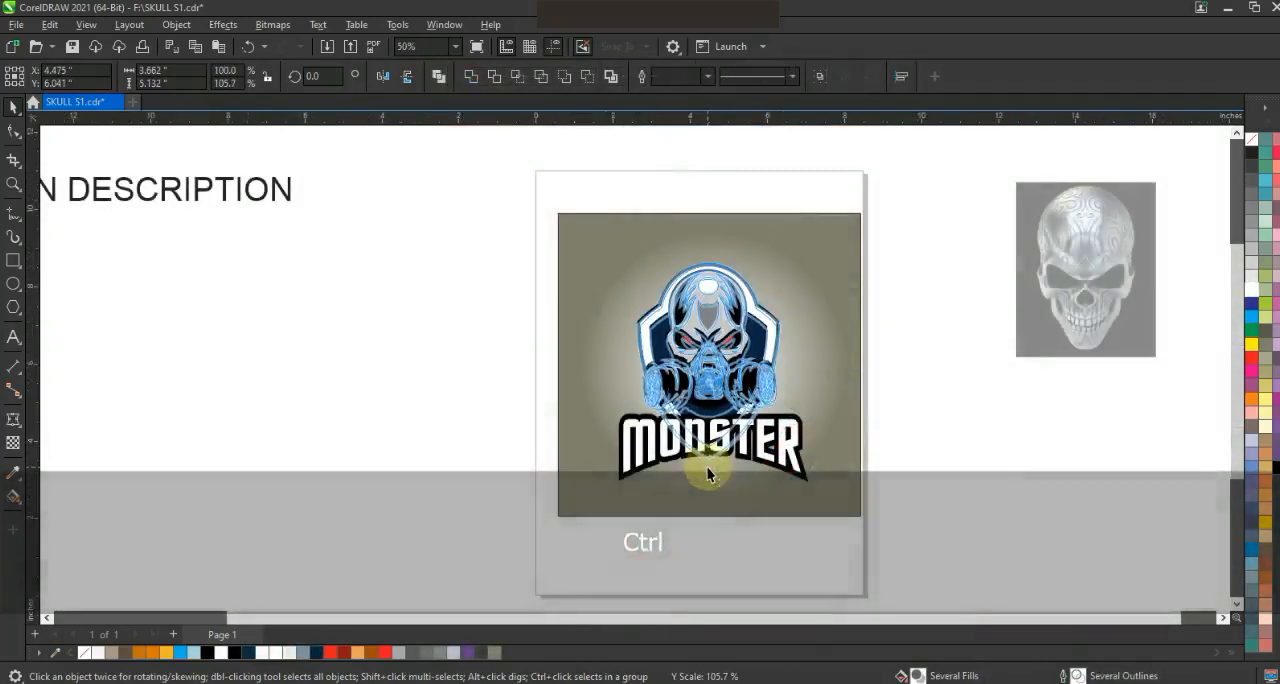
- Enlarge the skull and shield emblem proportionally to 106.1% above the MONSTER lettering
{"action": "left_click_drag", "start_coordinate": [784, 262], "coordinate": [789, 251]}
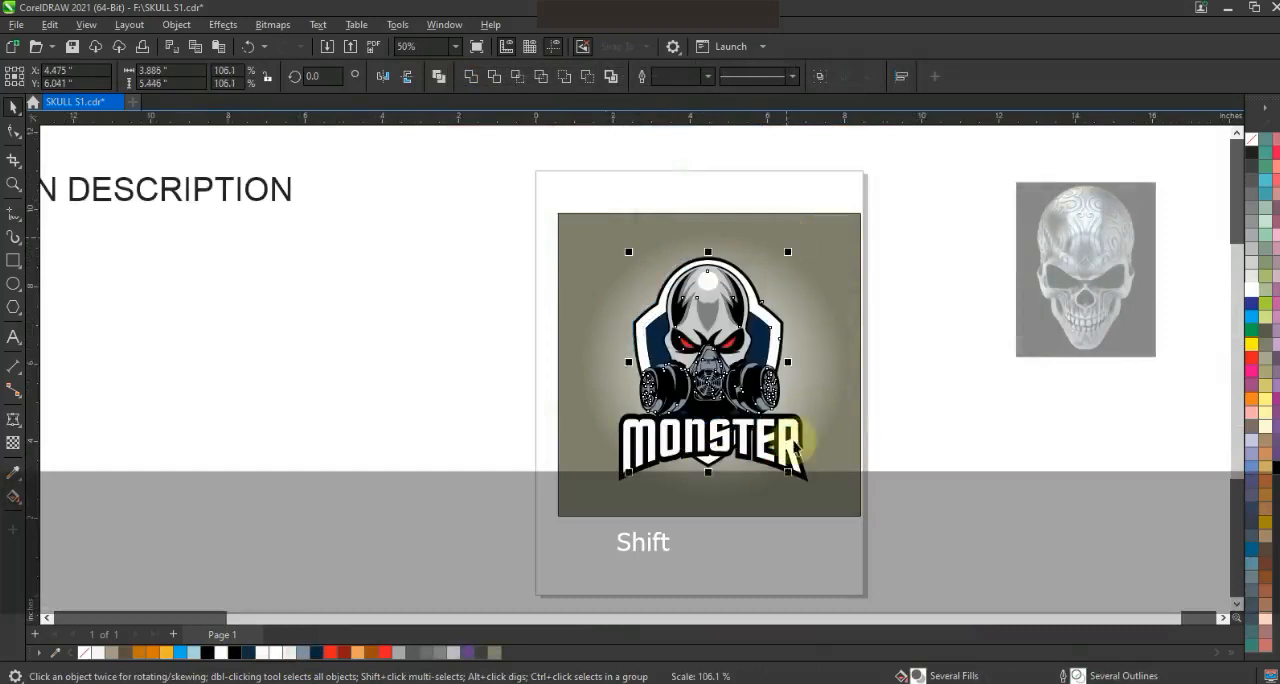
{"action": "left_click_drag", "start_coordinate": [820, 490], "coordinate": [795, 467]}
{"action": "key", "text": "ctrl+z"}
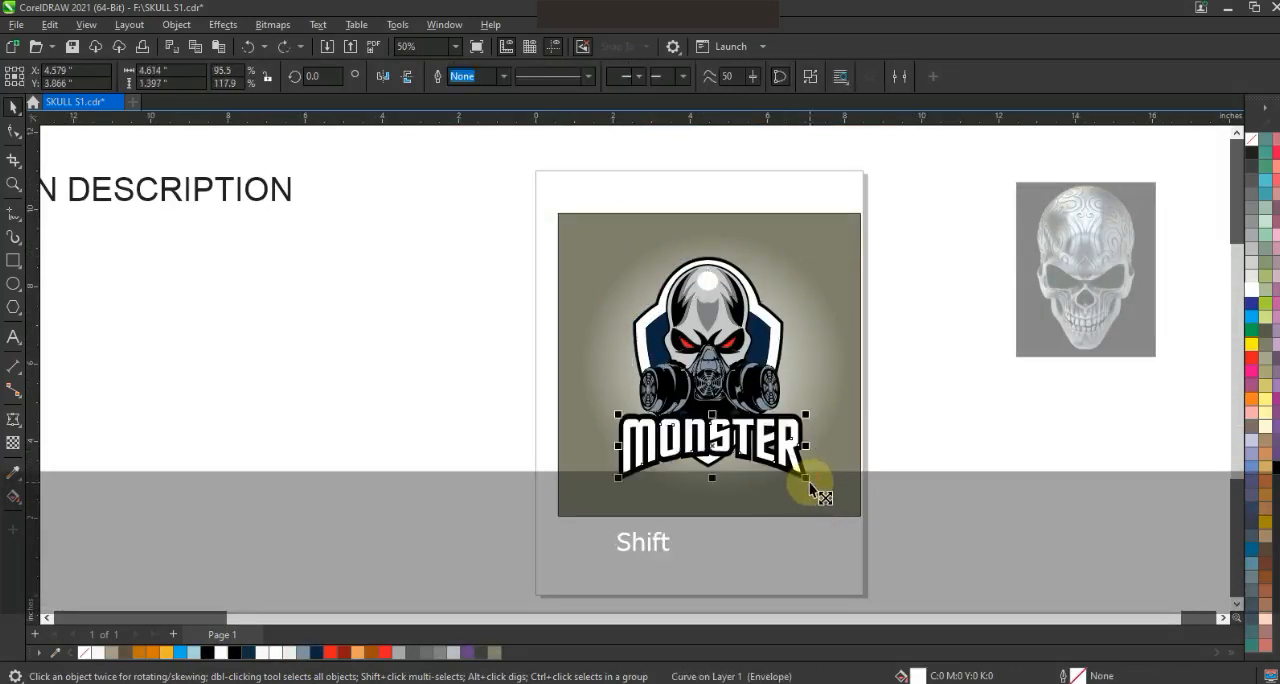
- Center the MONSTER lettering on the emblem and scale it down with its black backing to about 4.3 inches wide
{"action": "left_click", "coordinate": [811, 487], "text": "shift"}
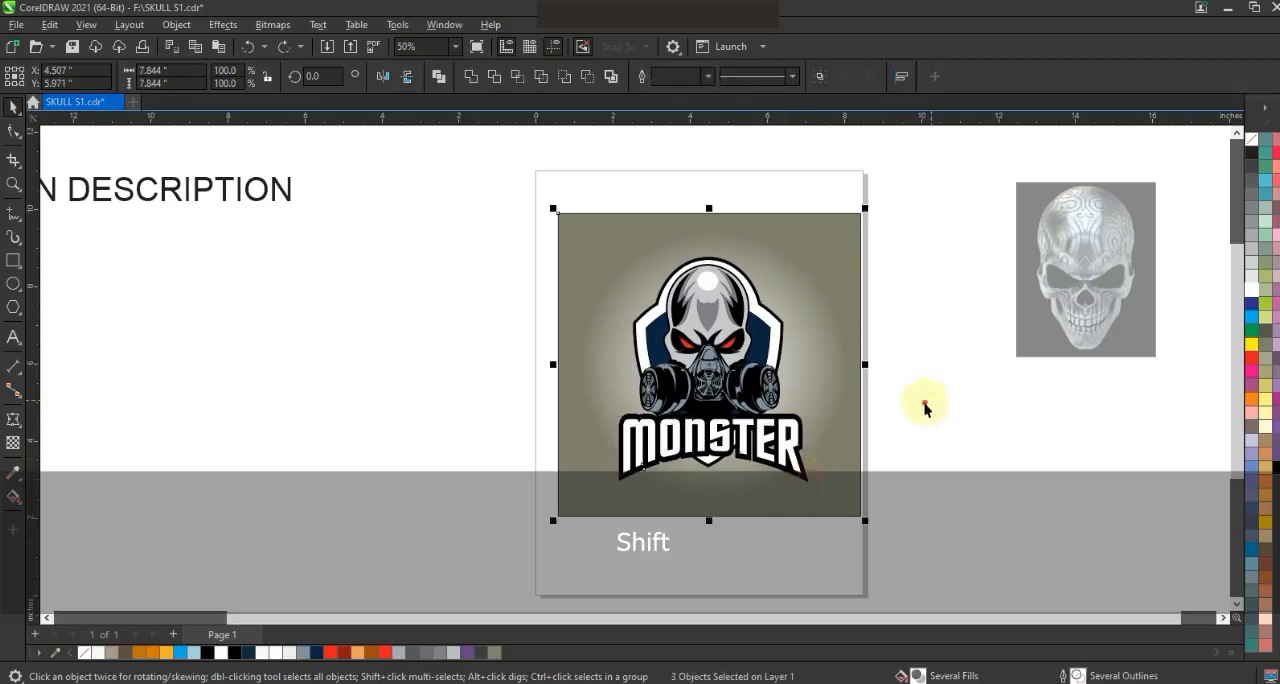
{"action": "left_click_drag", "start_coordinate": [518, 507], "coordinate": [518, 507]}
{"action": "left_click", "coordinate": [920, 466]}
{"action": "left_click_drag", "start_coordinate": [788, 449], "coordinate": [726, 467]}
{"action": "left_click", "coordinate": [785, 446], "text": "shift"}
{"action": "key", "text": "c"}
{"action": "key", "text": "e"}
{"action": "left_click_drag", "start_coordinate": [814, 486], "coordinate": [798, 437]}
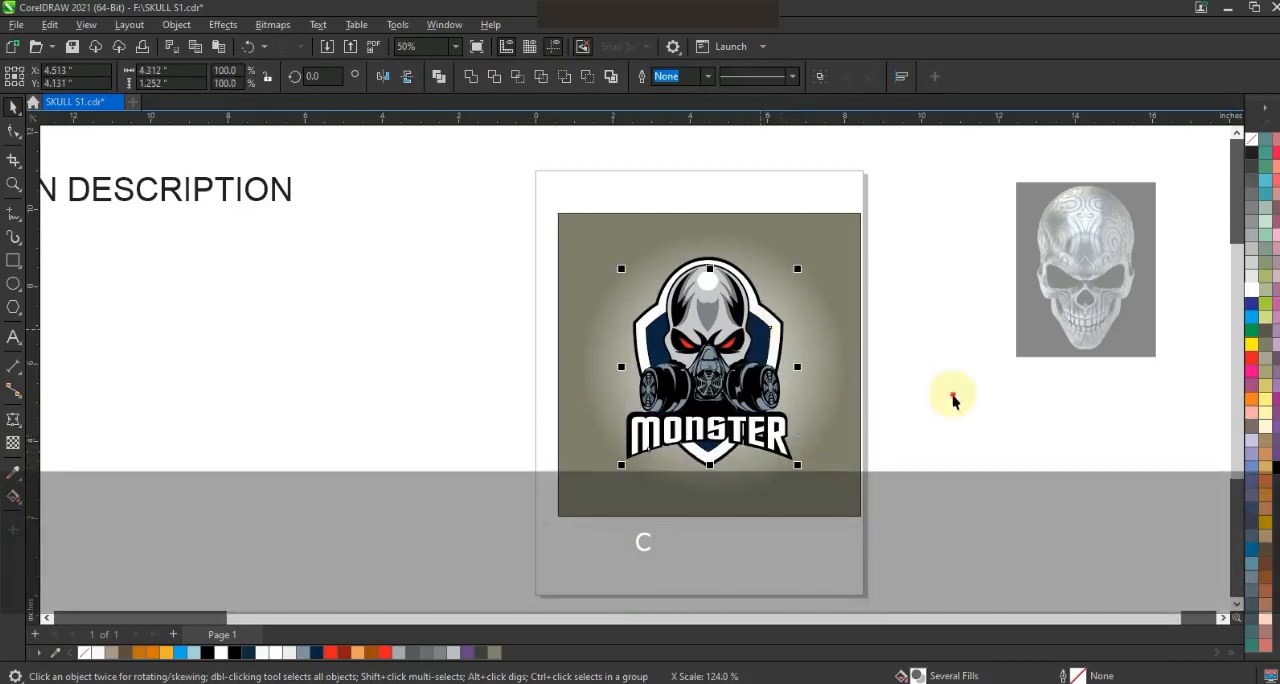
- Stretch the white MONSTER letters upward to 105.3% of their height within the black backing
{"action": "key", "text": "shift+F2"}
{"action": "key", "text": "Escape"}
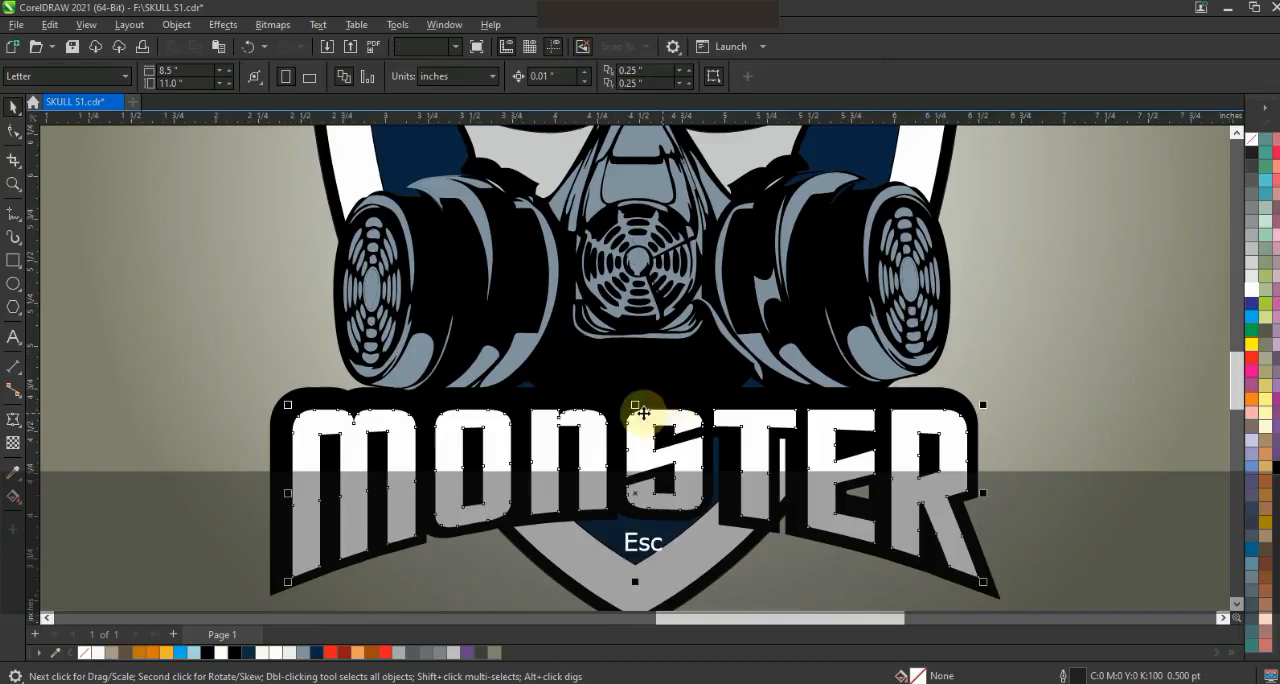
{"action": "left_click_drag", "start_coordinate": [635, 405], "coordinate": [636, 396]}
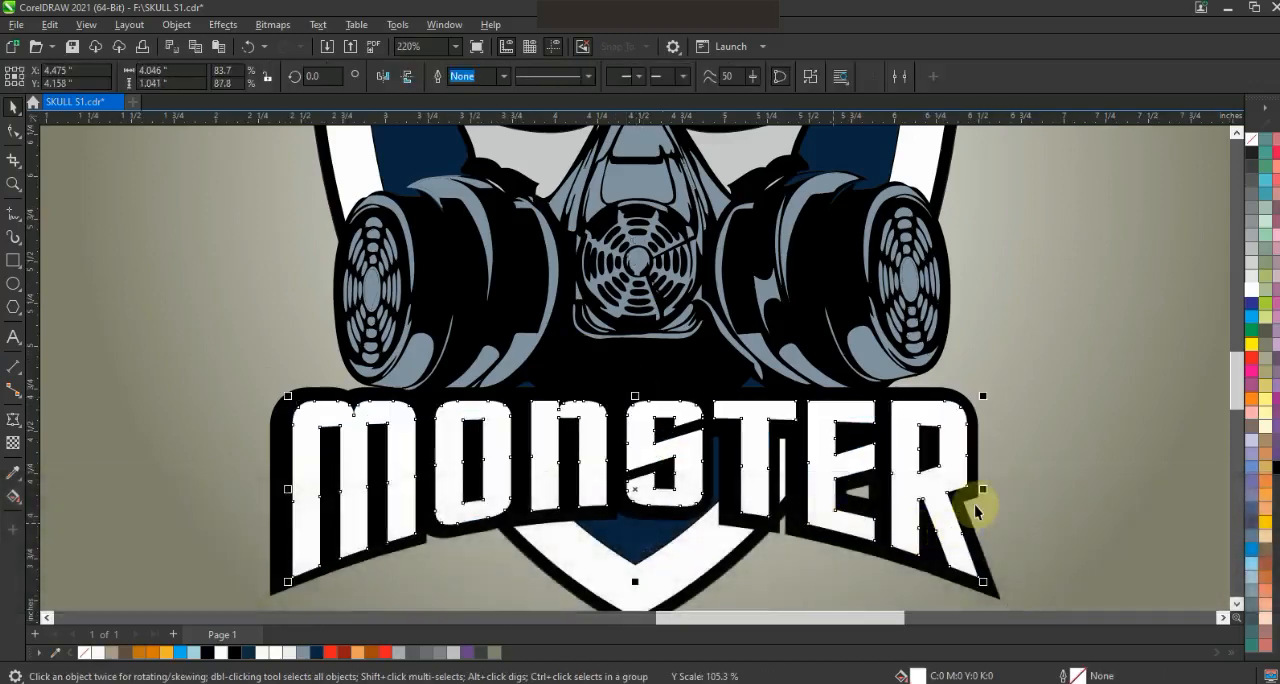
{"action": "key", "text": "shift"}
{"action": "left_click", "coordinate": [920, 443], "text": "shift"}
{"action": "key", "text": "F3"}
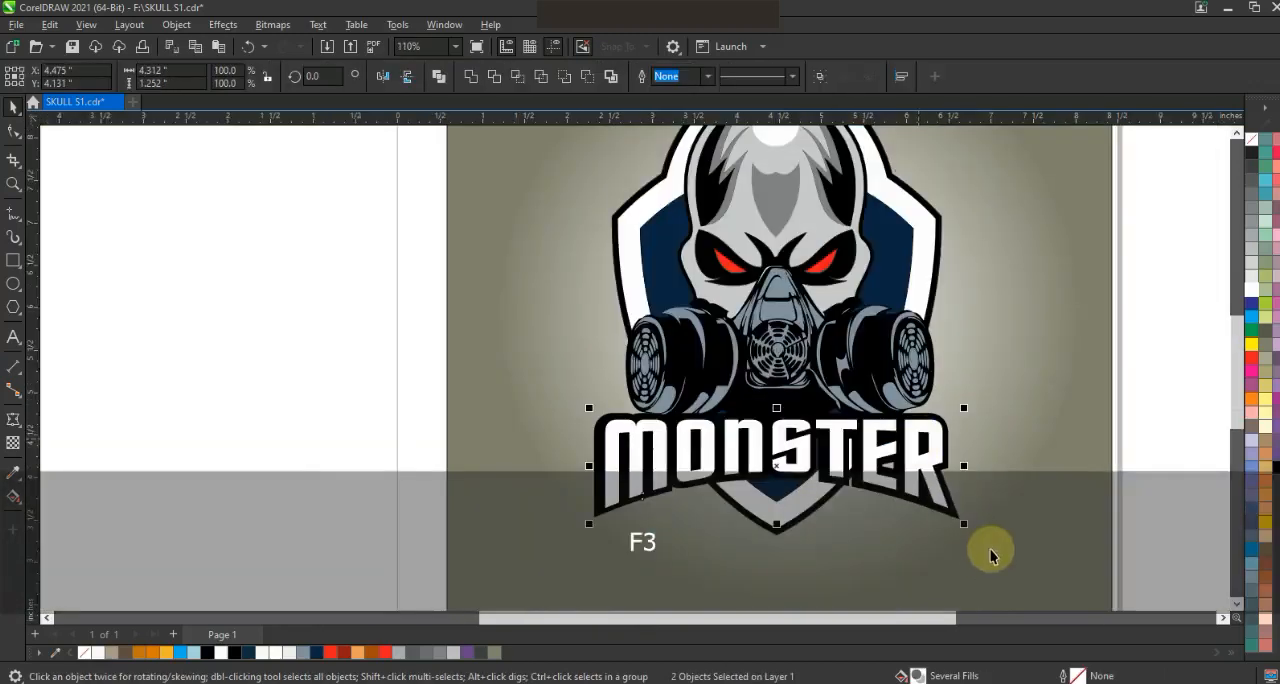
{"action": "key", "text": "Escape"}
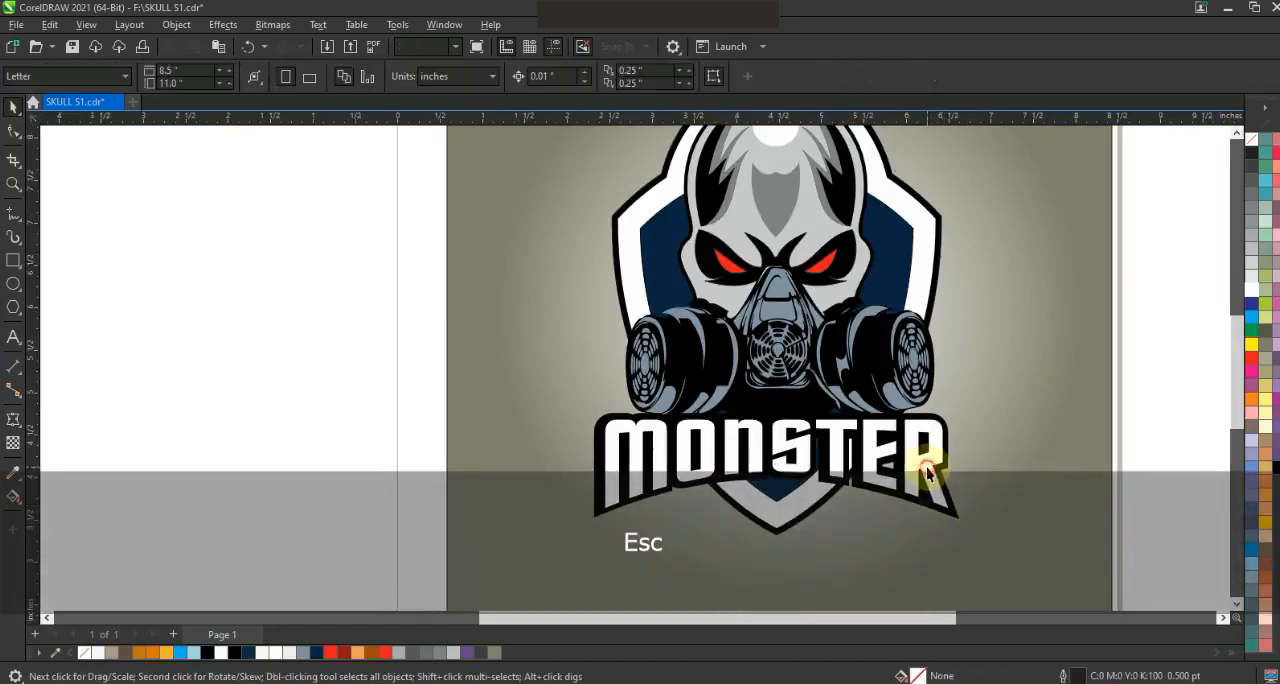
- Apply a vertical white-to-gray gradient fill to the MONSTER letters
{"action": "left_click", "coordinate": [928, 448]}
{"action": "key", "text": "g"}
{"action": "left_click_drag", "start_coordinate": [808, 490], "coordinate": [807, 420]}
{"action": "left_click_drag", "start_coordinate": [808, 490], "coordinate": [805, 482]}
{"action": "left_click", "coordinate": [54, 186]}
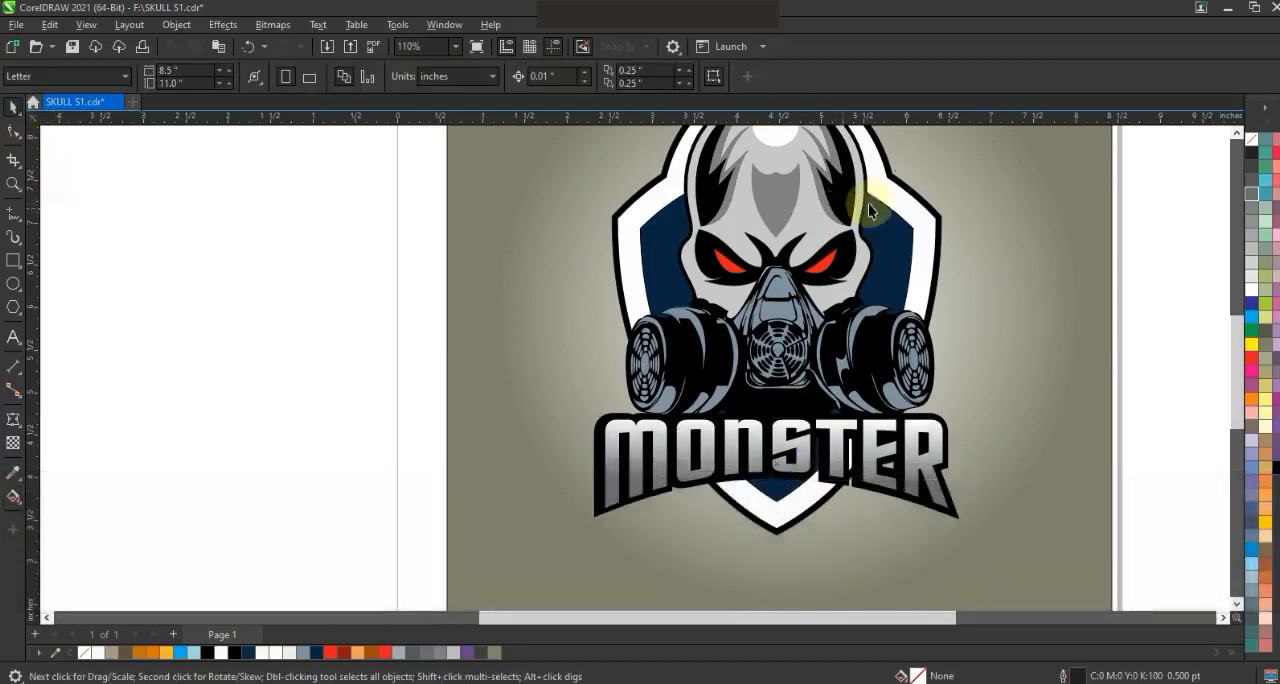
- Enlarge the radial gradient of the background rectangle and set its outer color to blue-gray
{"action": "key", "text": "F3"}
{"action": "key", "text": "Escape"}
{"action": "left_click", "coordinate": [900, 446]}
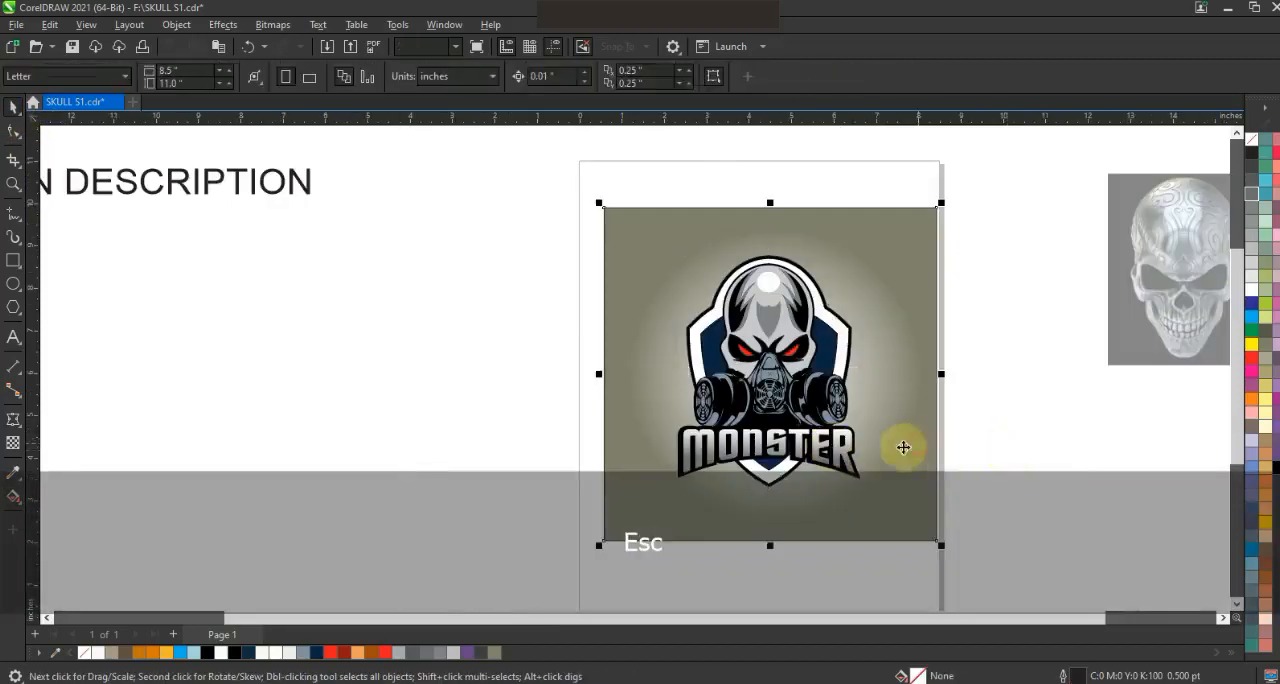
{"action": "key", "text": "g"}
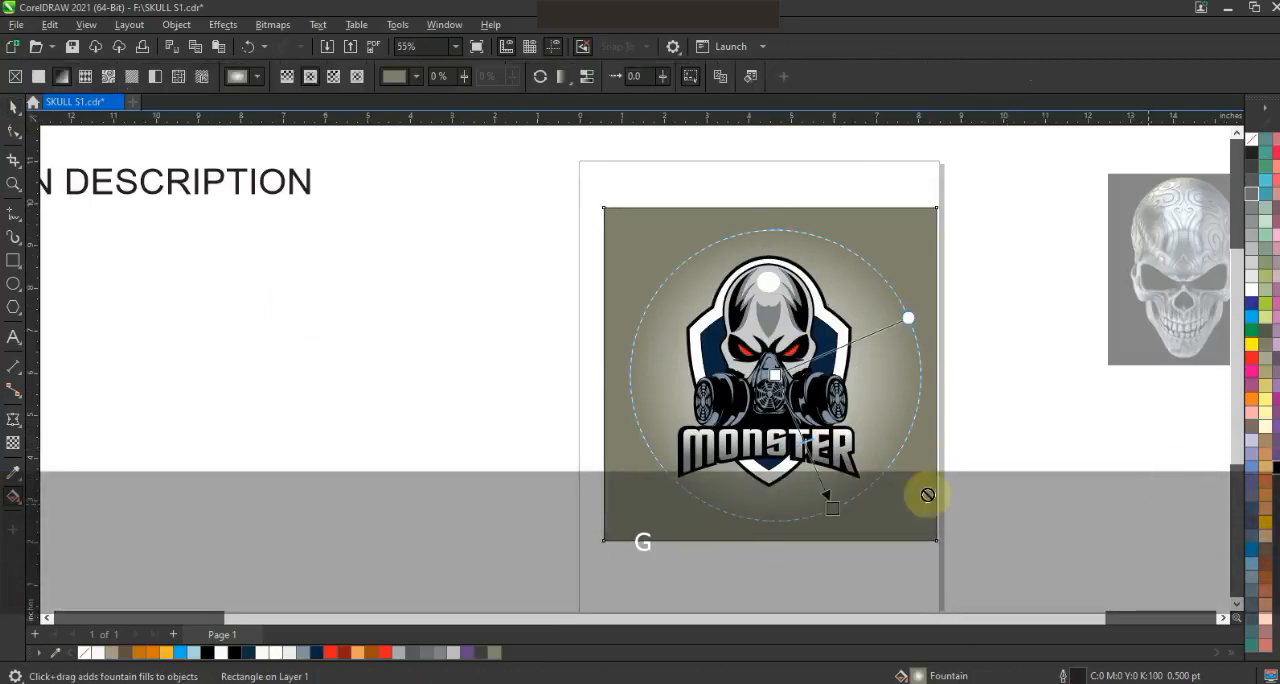
{"action": "left_click_drag", "start_coordinate": [833, 507], "coordinate": [871, 548]}
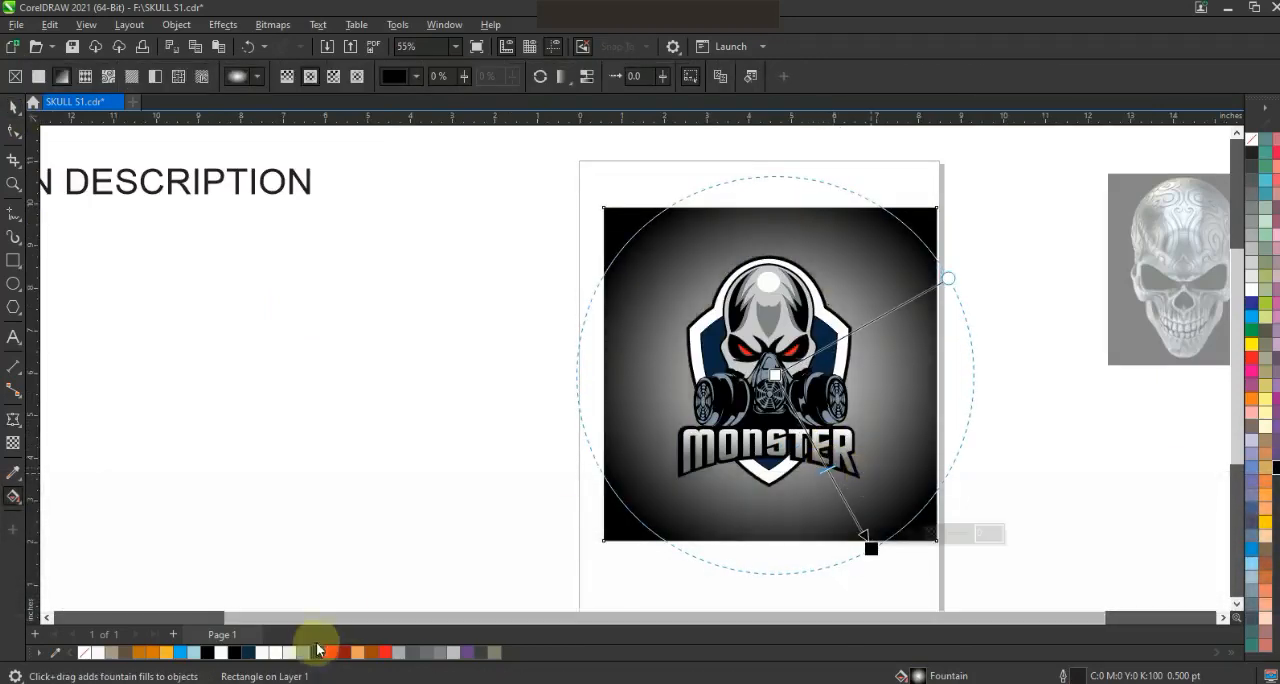
{"action": "left_click_drag", "start_coordinate": [316, 652], "coordinate": [870, 549]}
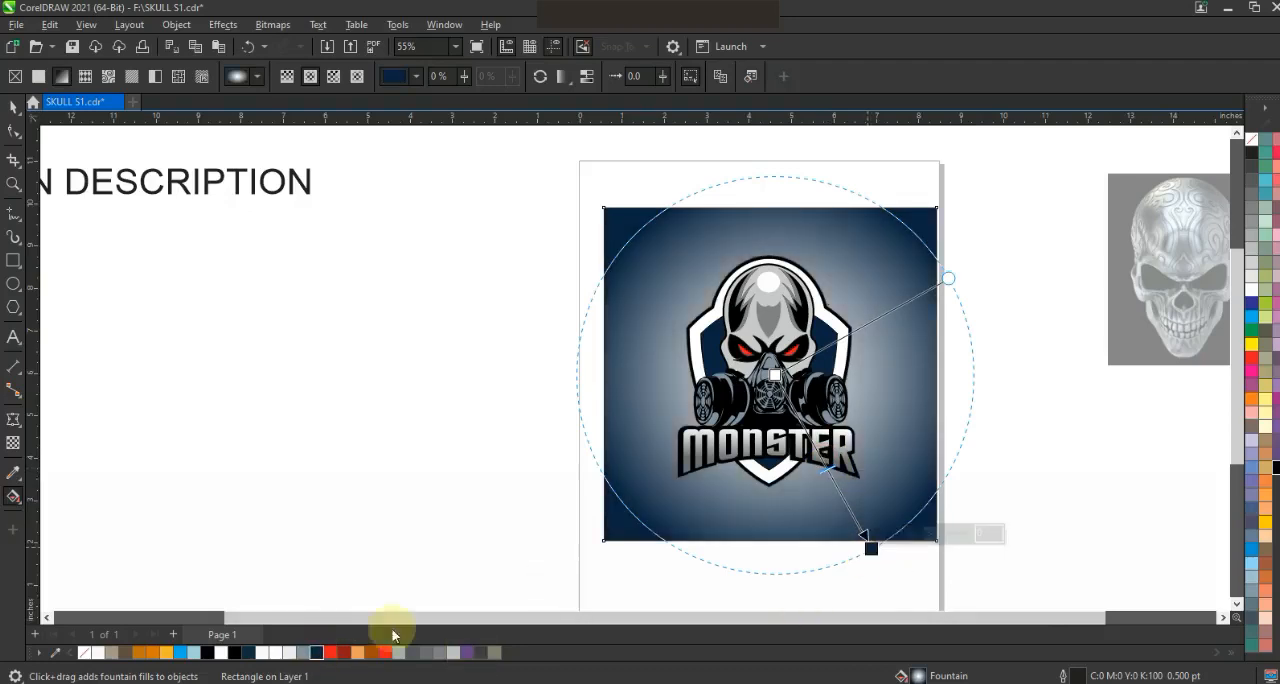
{"action": "left_click_drag", "start_coordinate": [303, 652], "coordinate": [868, 548]}
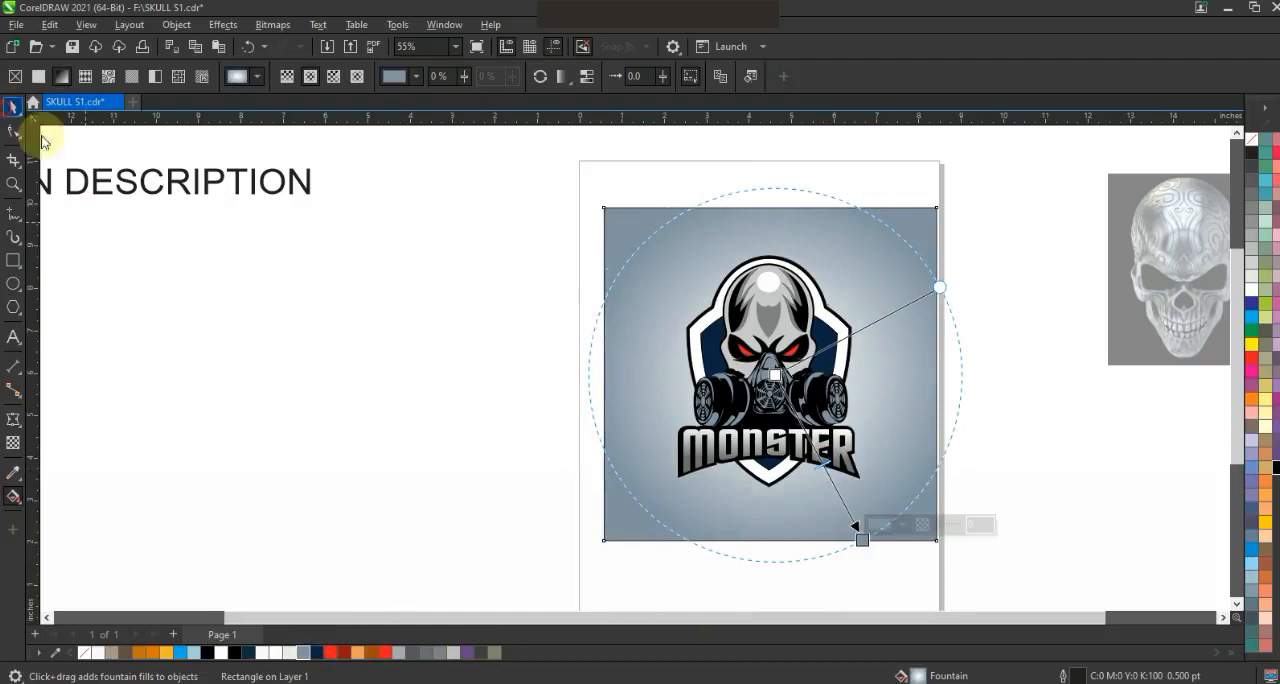
- Widen the background rectangle from its center to 140.1%, about 11 inches, and remove its outline
{"action": "left_click", "coordinate": [1052, 317]}
{"action": "left_click", "coordinate": [922, 312]}
{"action": "left_click_drag", "start_coordinate": [942, 375], "coordinate": [1010, 377]}
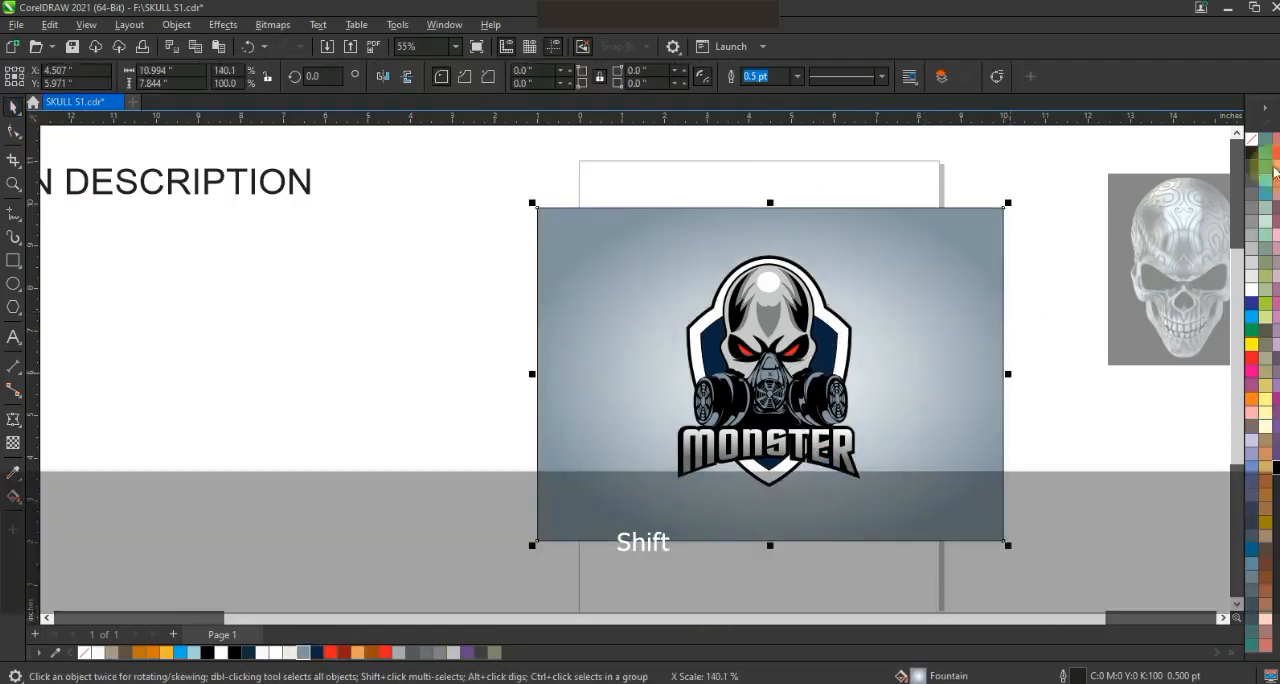
{"action": "right_click", "coordinate": [1251, 142]}
{"action": "left_click", "coordinate": [1224, 151]}
{"action": "left_click", "coordinate": [988, 197]}
{"action": "left_click", "coordinate": [875, 418]}
{"action": "left_click", "coordinate": [943, 400]}
{"action": "key", "text": "shift+F2"}
{"action": "key", "text": "Escape"}
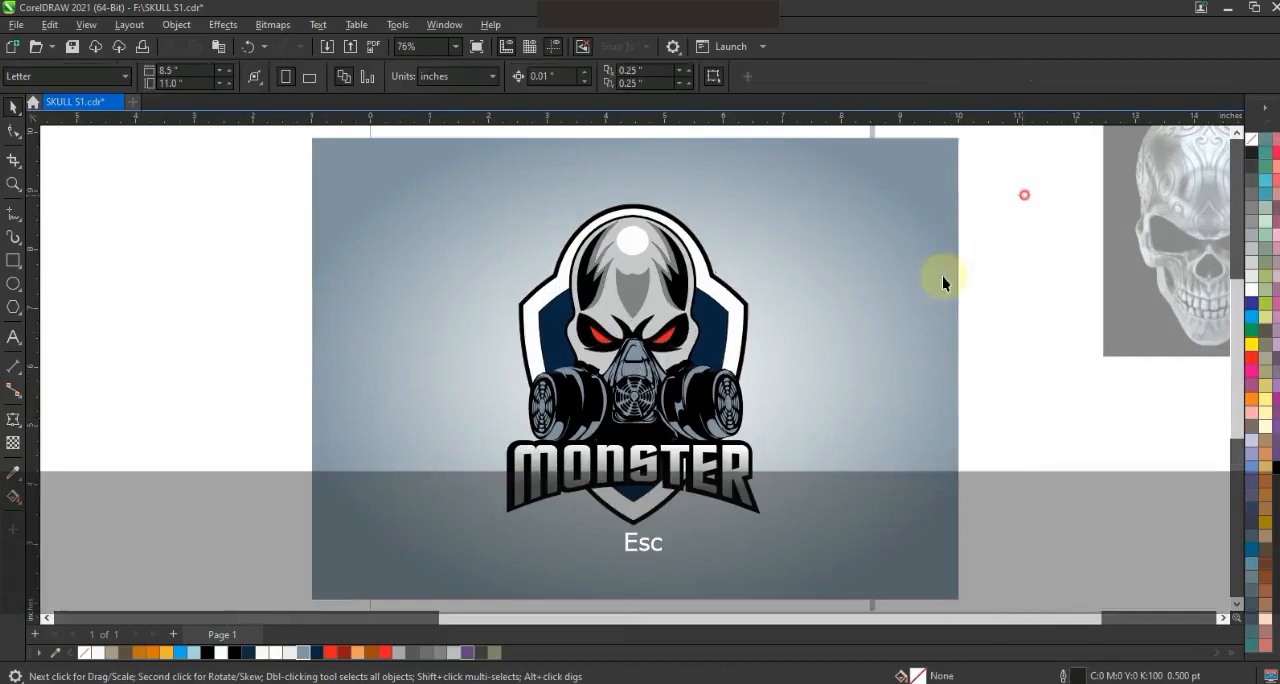
{"action": "left_click", "coordinate": [714, 263]}
{"action": "left_click", "coordinate": [771, 196]}
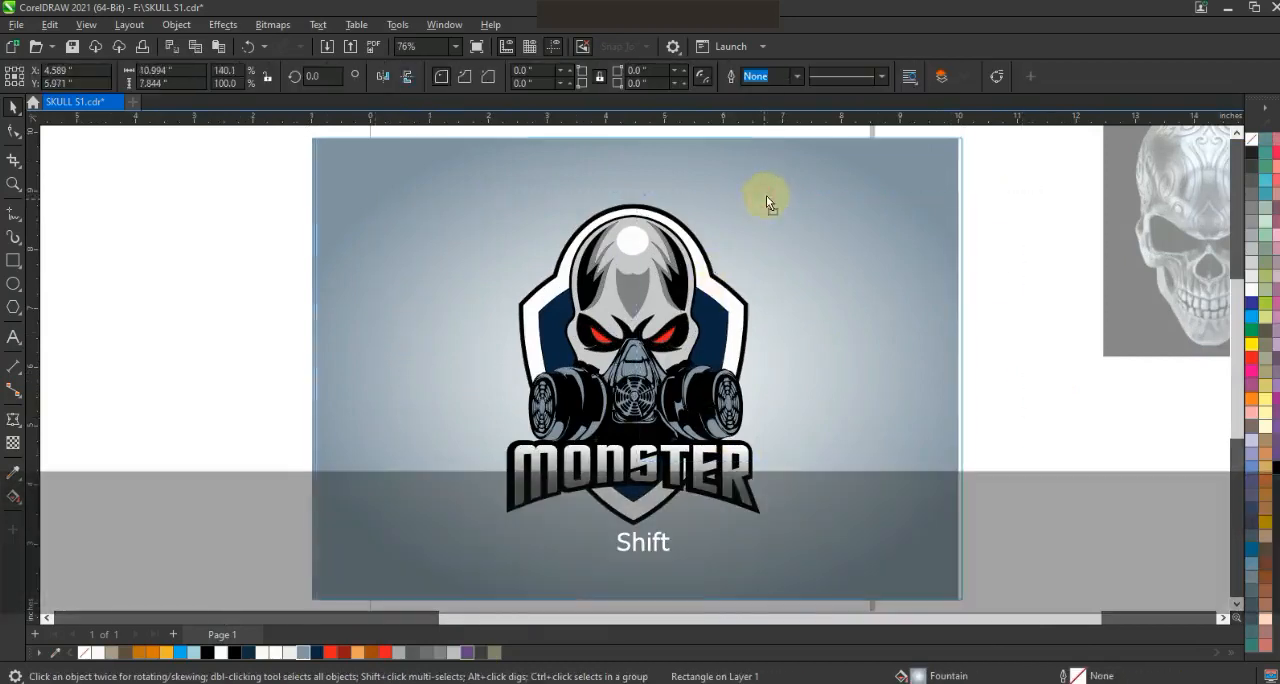
{"action": "key", "text": "ctrl+z"}
{"action": "left_click", "coordinate": [994, 209]}
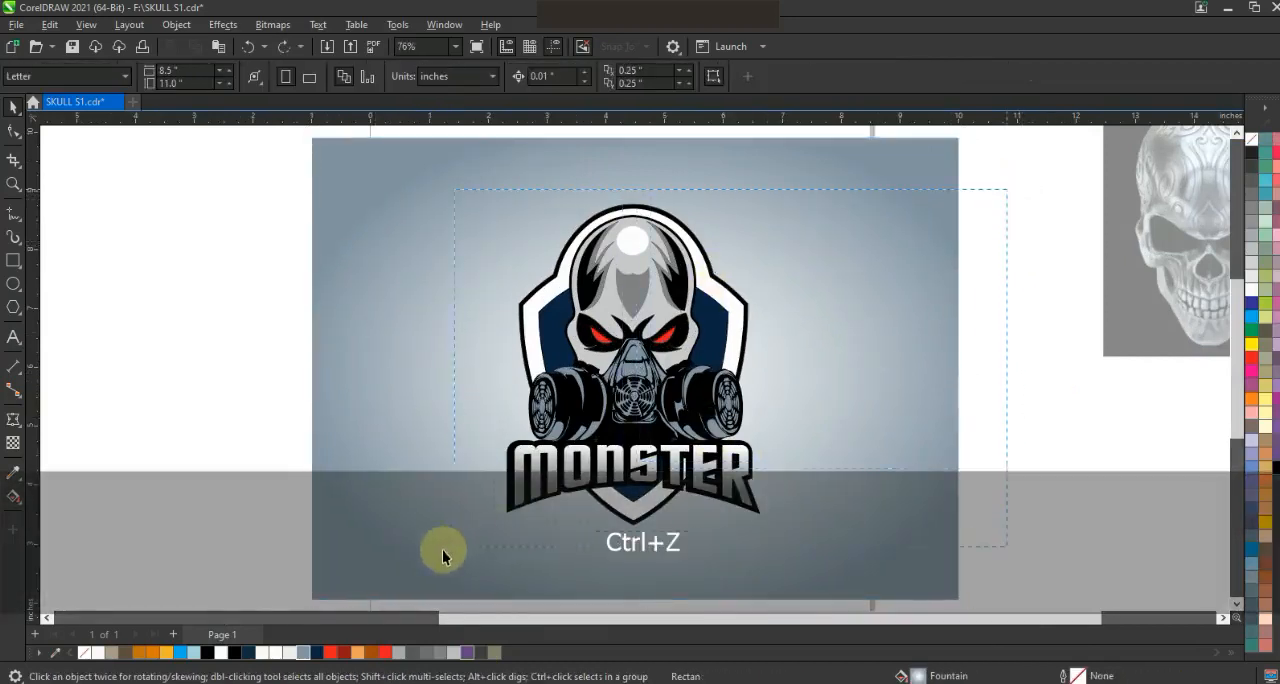
- Preview the completed MONSTER skull logo with its background in full screen
{"action": "left_click", "coordinate": [617, 482]}
{"action": "key", "text": "F3"}
{"action": "left_click_drag", "start_coordinate": [703, 501], "coordinate": [712, 510]}
{"action": "key", "text": "shift+F2"}
{"action": "key", "text": "F9"}
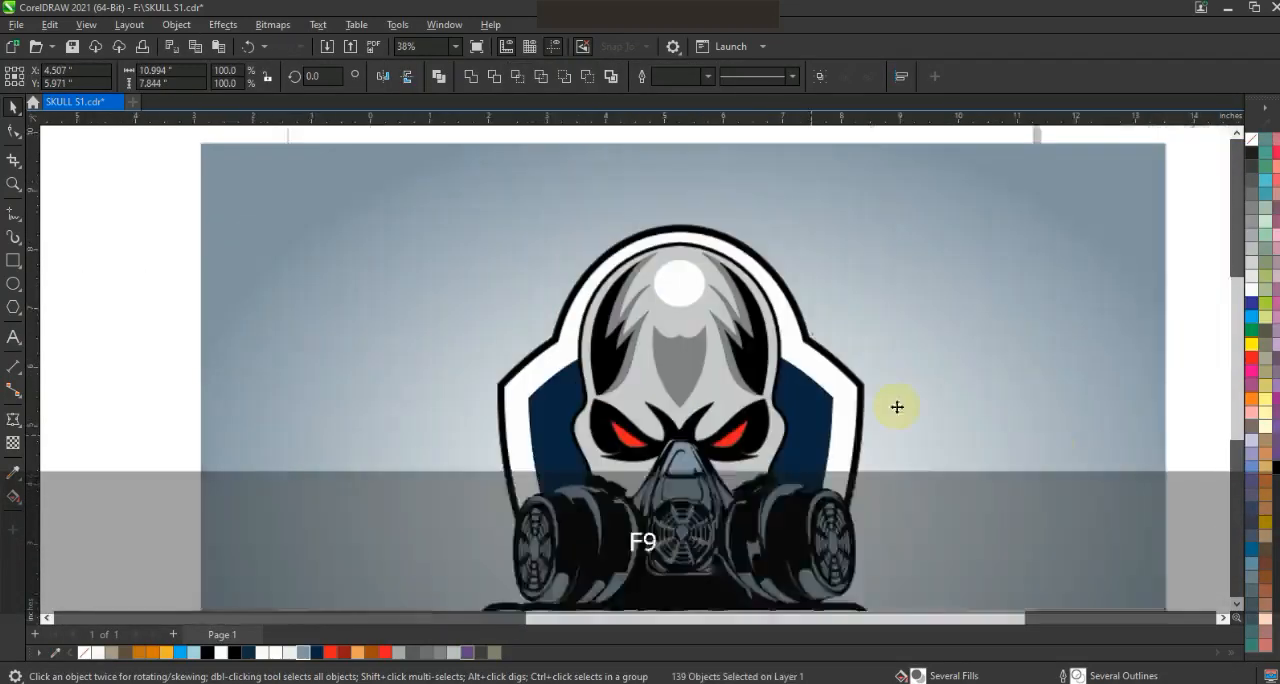